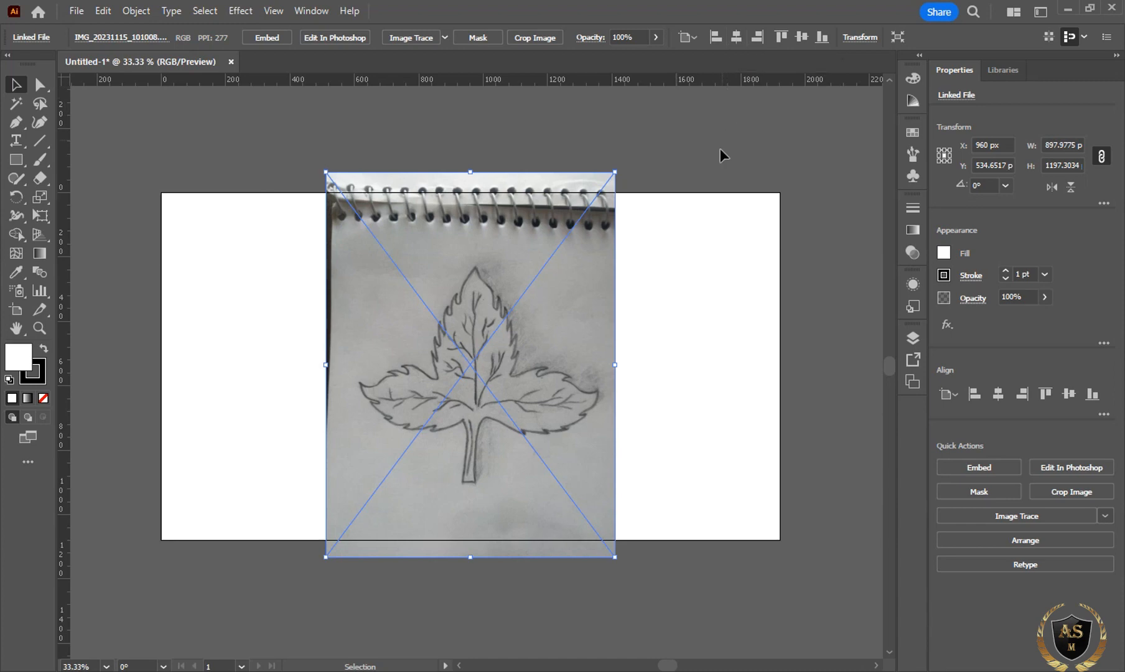
# Step: Centre the leaf photo vertically on the artboard and place a vertical guide at X 977 px through the middle leaflet's tip
pyautogui.click(804, 41)
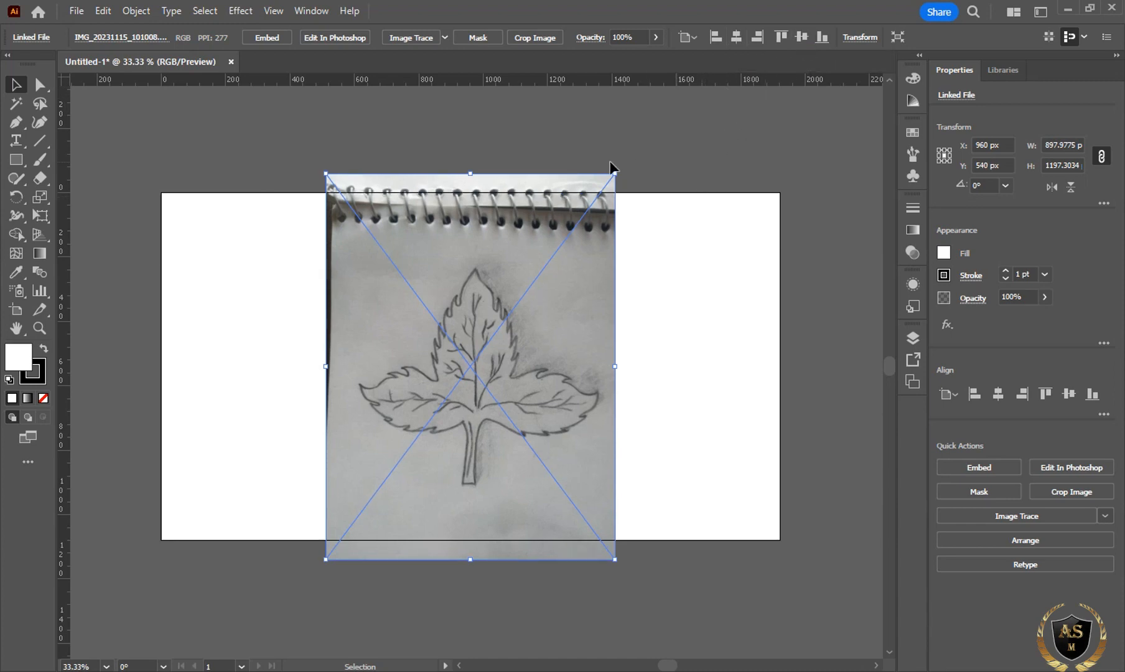
pyautogui.click(607, 138)
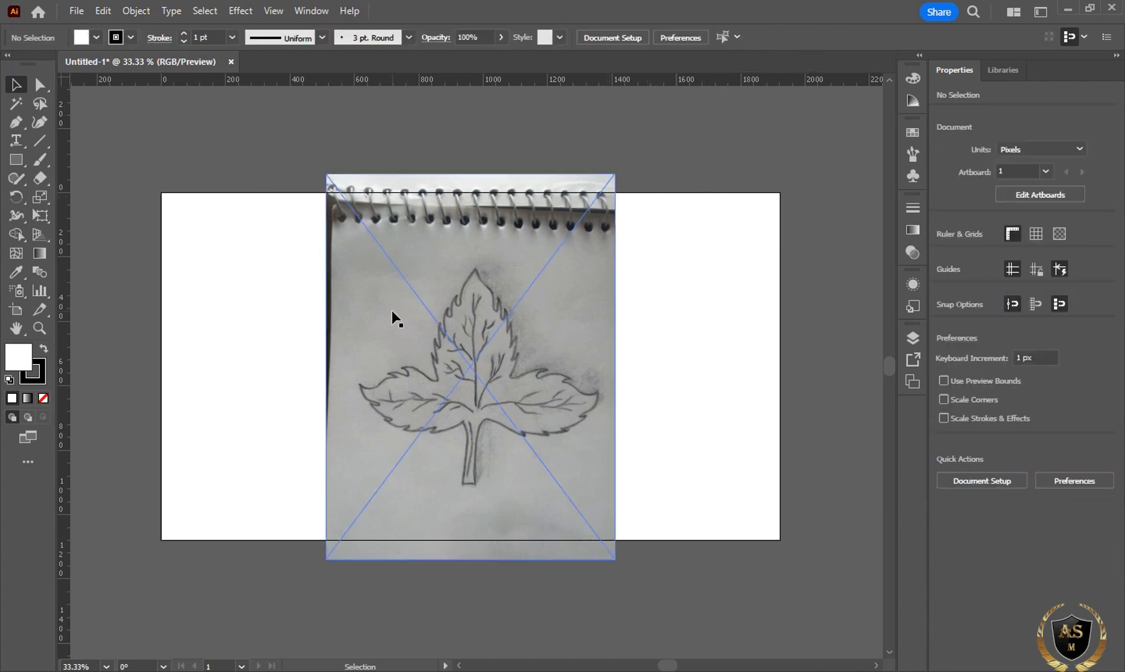
pyautogui.moveTo(67, 200); pyautogui.dragTo(381, 212)
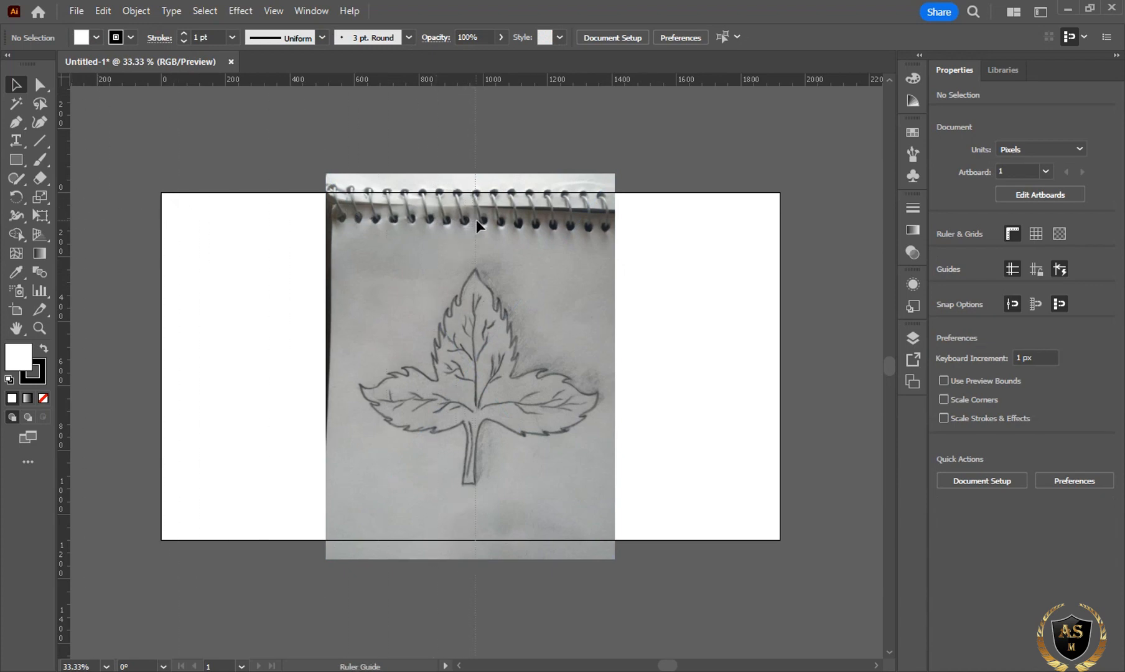
pyautogui.moveTo(476, 219); pyautogui.dragTo(477, 219)
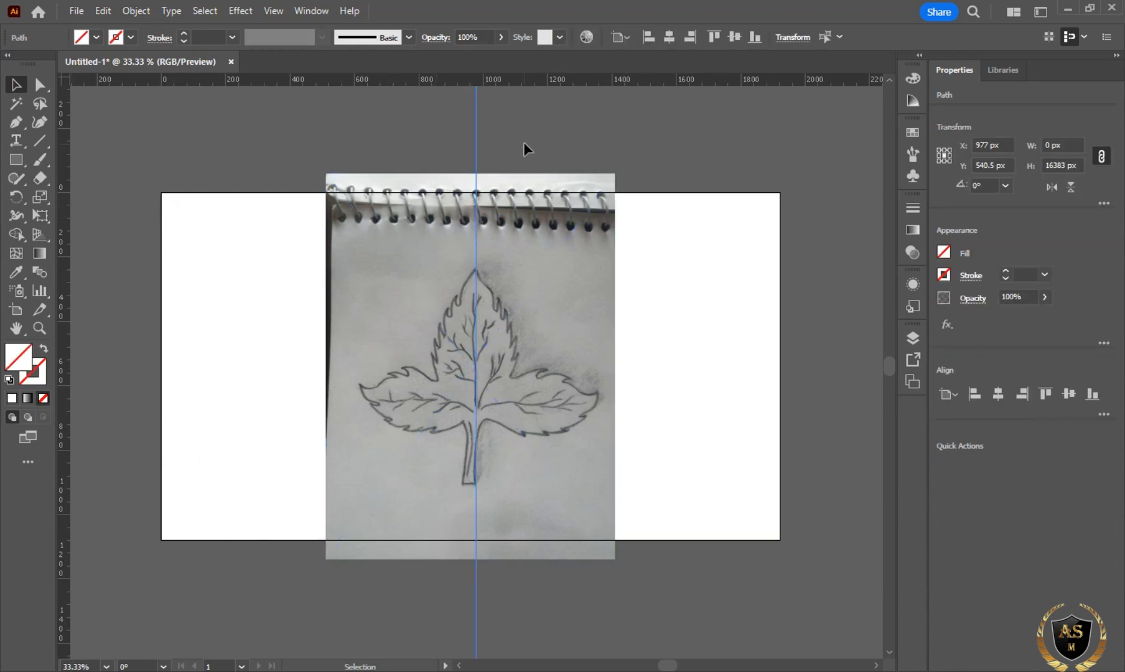
# Step: Expand Layer 1 to examine the guide and the linked photo it contains
pyautogui.scroll(-2, 544, 120)
pyautogui.click(912, 338)
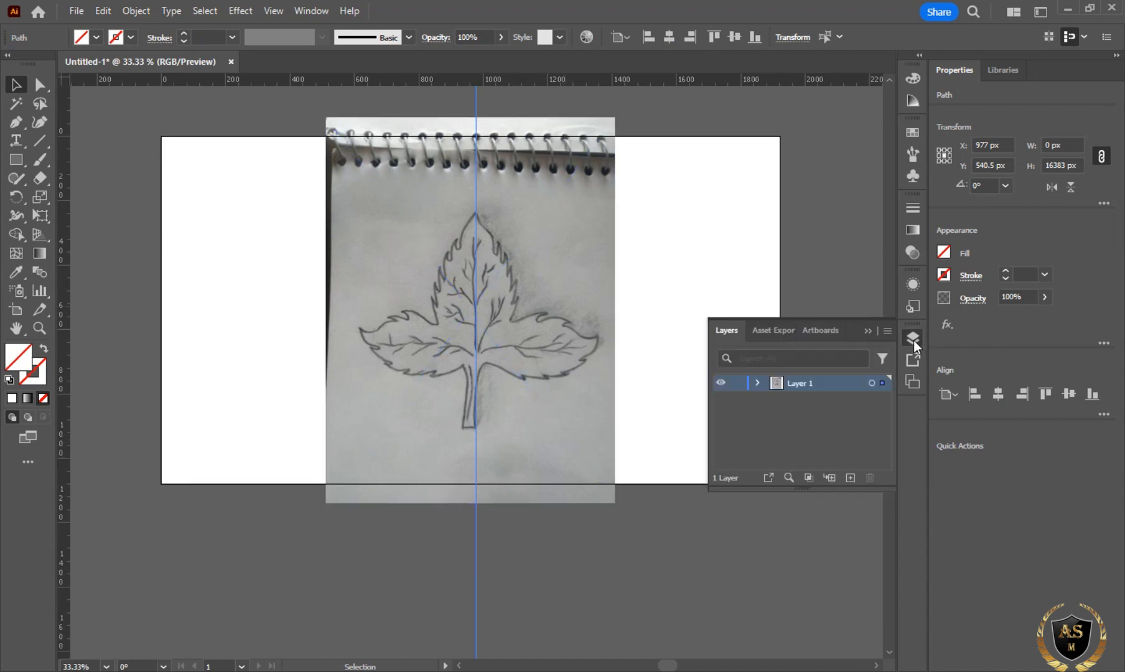
pyautogui.click(756, 383)
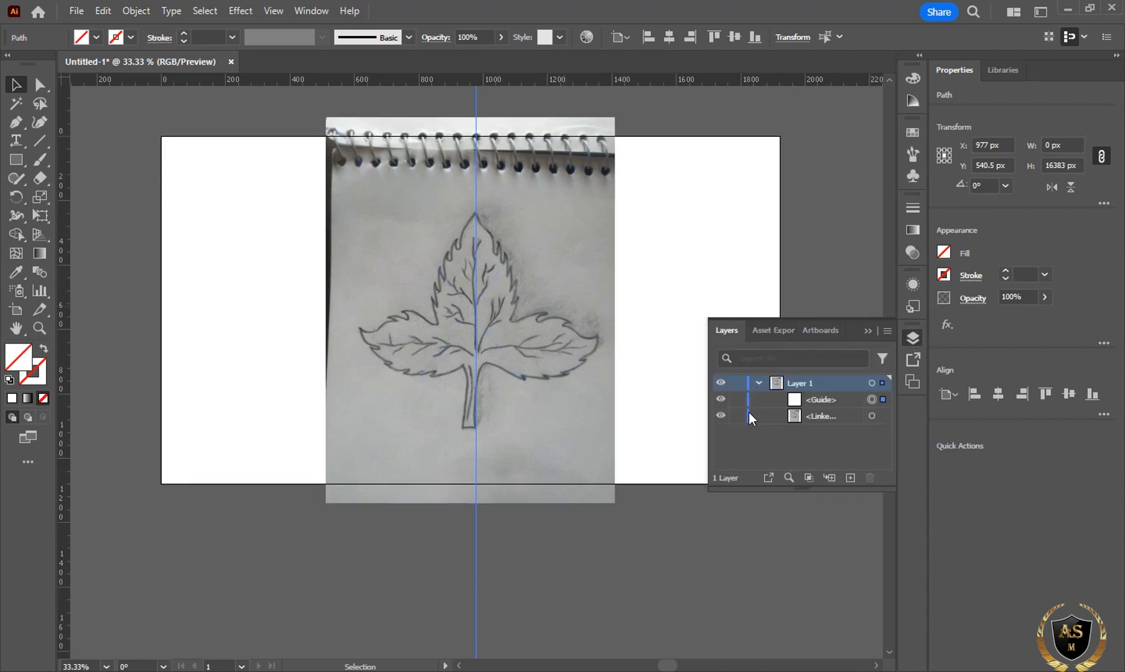
pyautogui.click(867, 331)
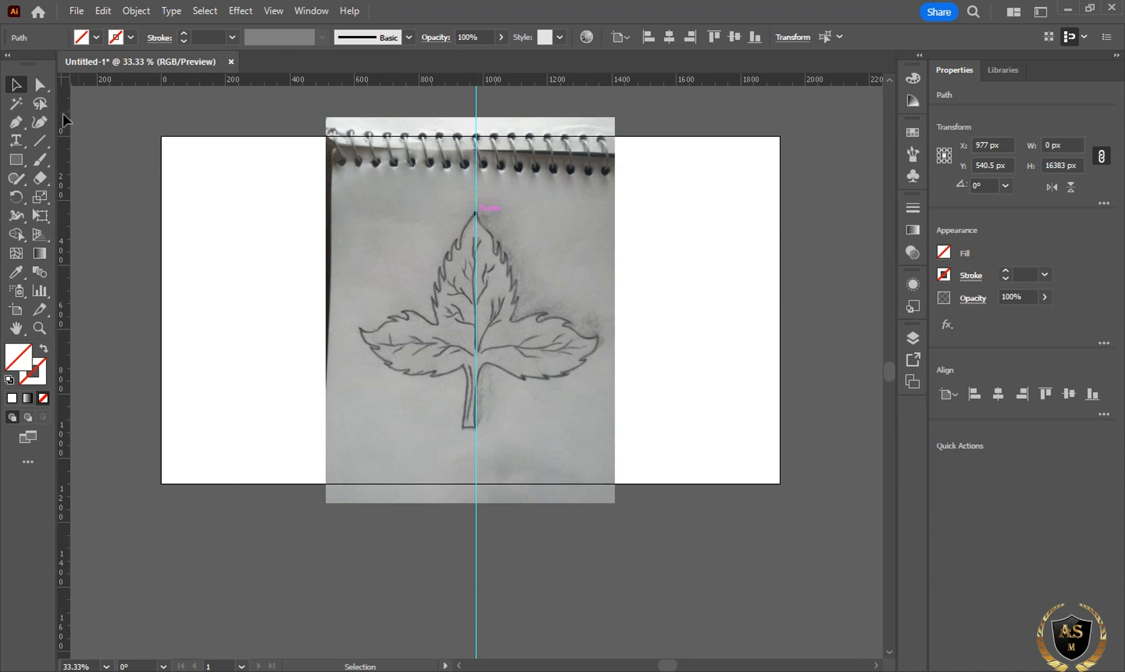
# Step: With the Pen tool, trace the middle leaflet's right edge from its tip on the guide to the first notch, curving the segment
pyautogui.click(17, 125)
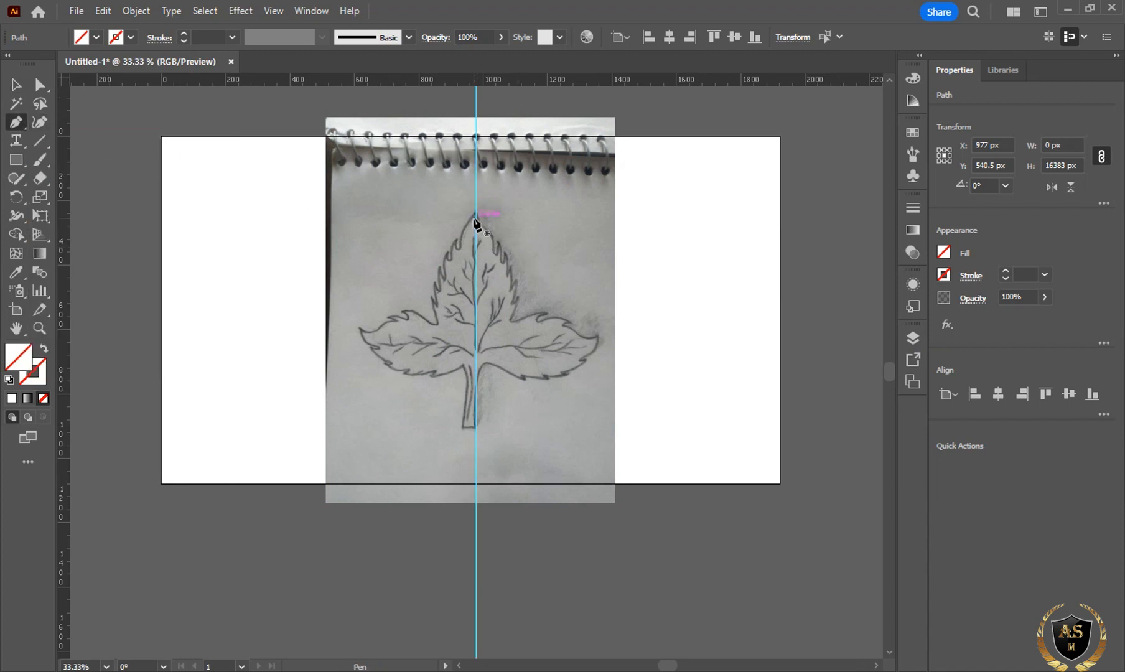
pyautogui.hotkey('ctrl', '=')
pyautogui.hotkey('ctrl', '=')
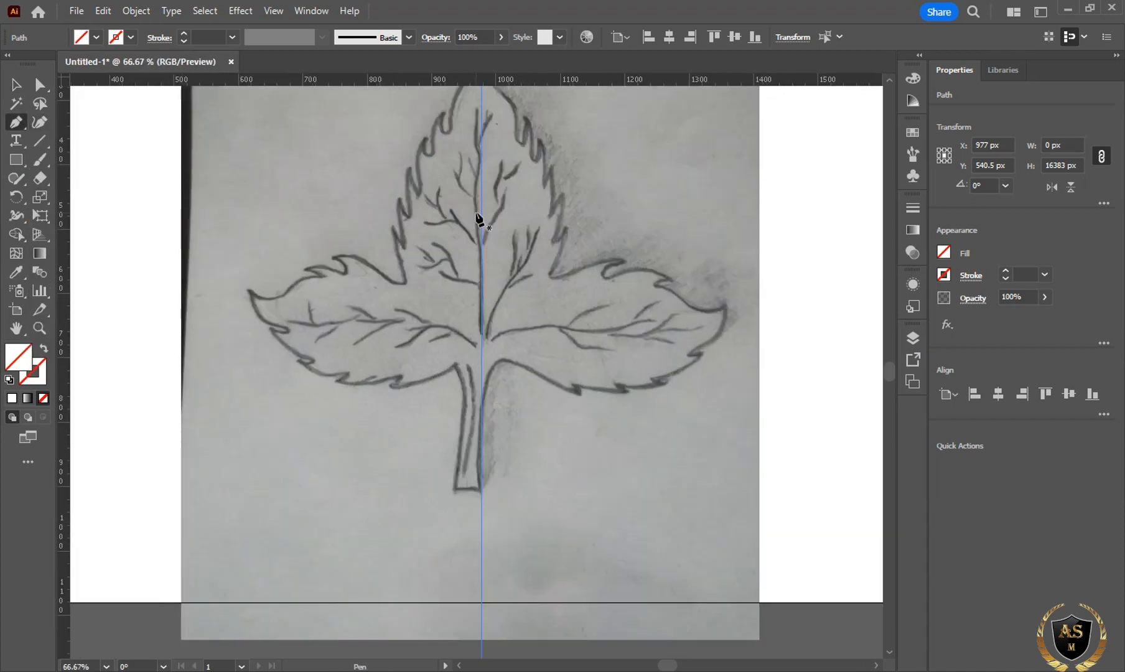
pyautogui.scroll(3, 491, 212)
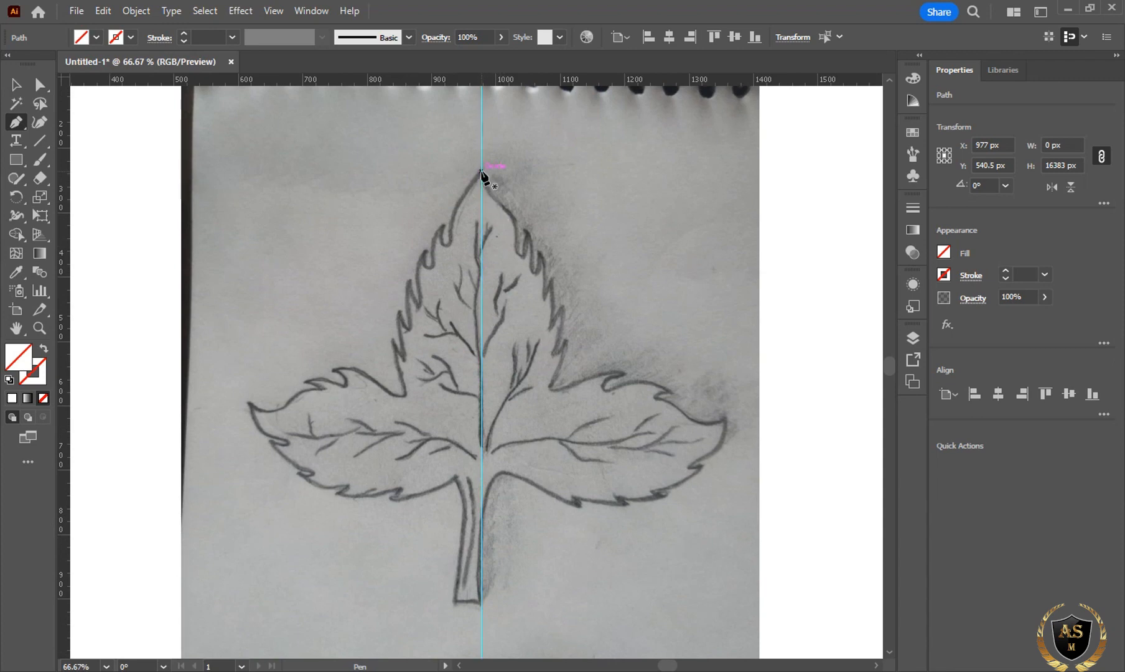
pyautogui.click(481, 170)
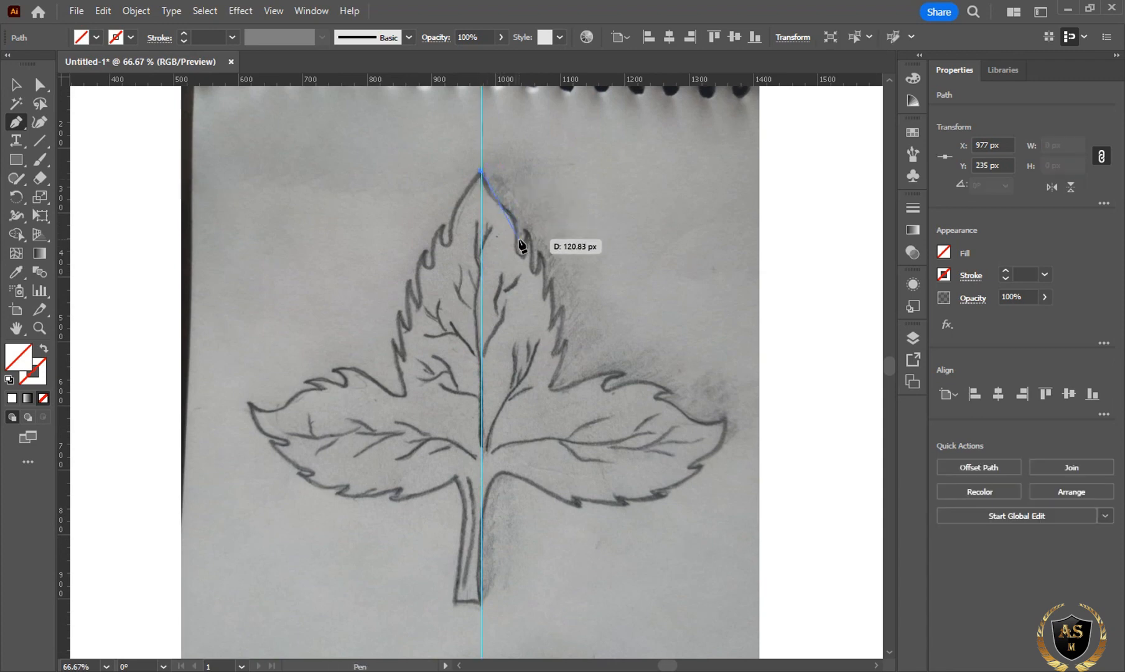
pyautogui.click(517, 252)
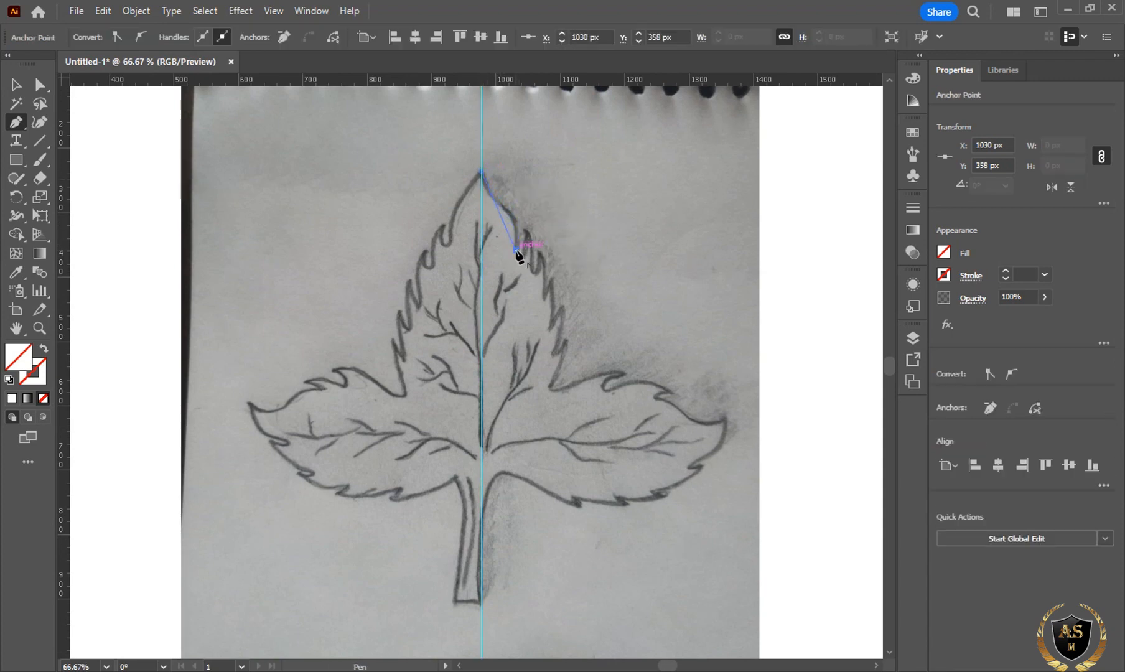
pyautogui.moveTo(503, 212)
pyautogui.mouseDown()
pyautogui.moveTo(484, 203)
pyautogui.moveTo(524, 210)
pyautogui.mouseUp()
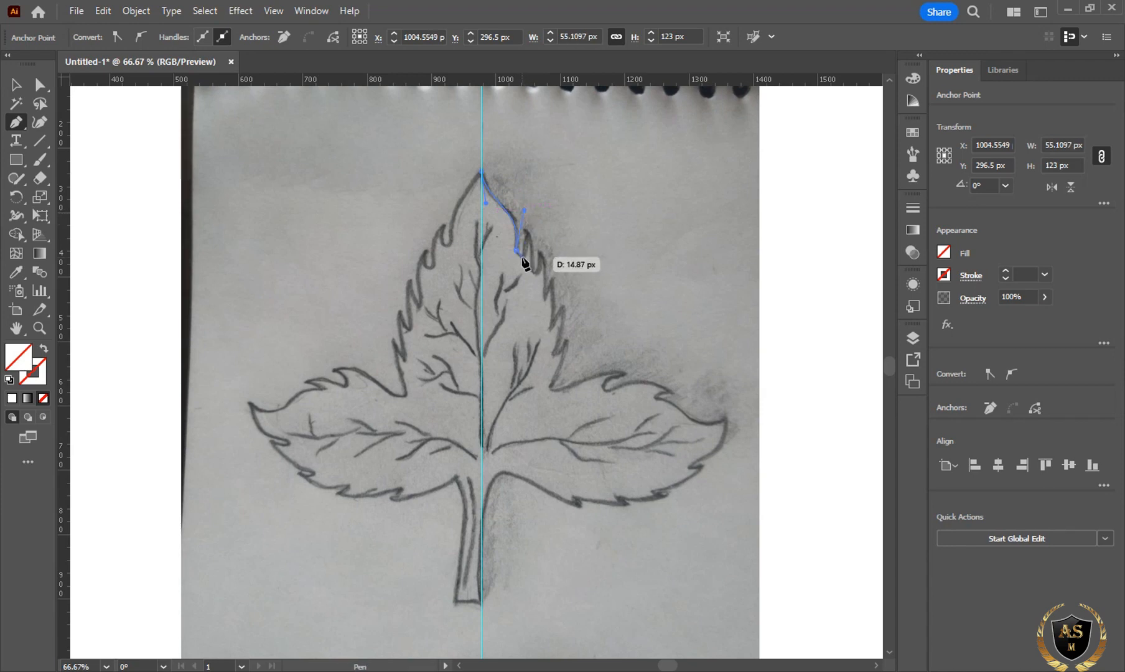
pyautogui.click(522, 257)
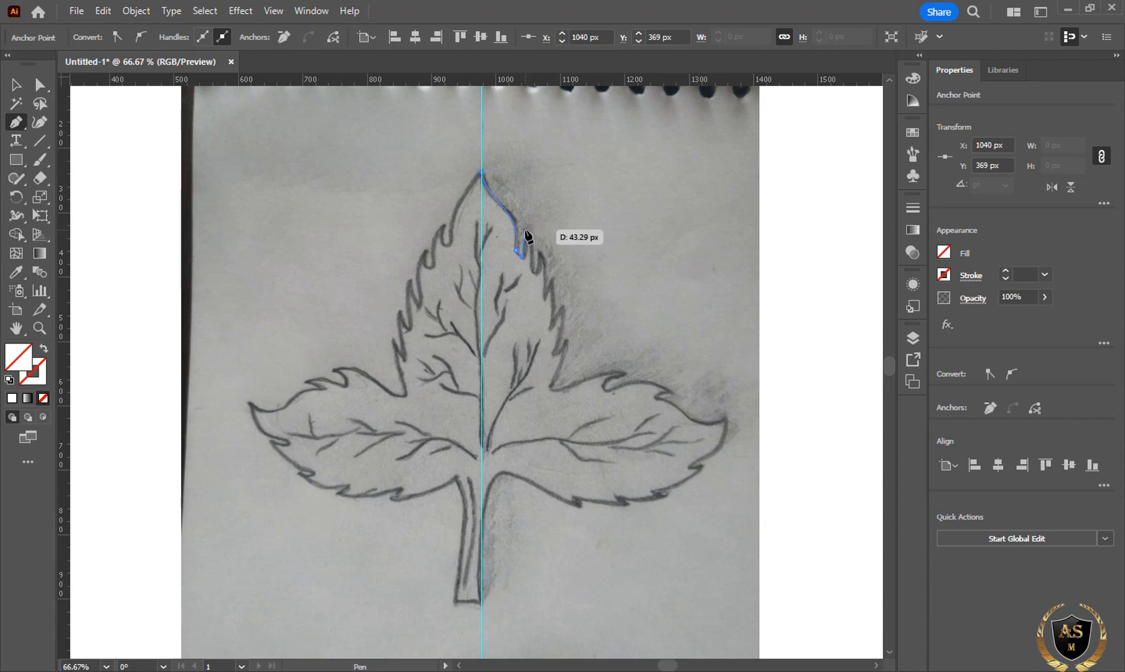
# Step: Trace the first tooth on the middle leaflet's right edge into the second notch, bending the segments to follow the sketch
pyautogui.click(525, 230)
pyautogui.hotkey('ctrl', '+')
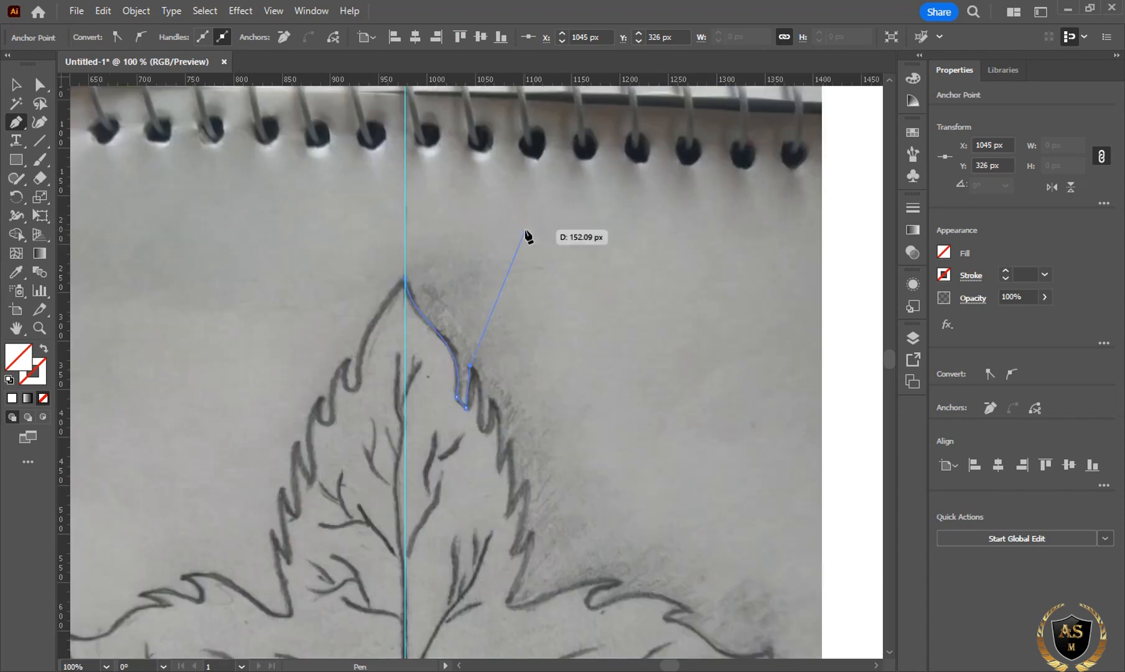
pyautogui.hotkey('ctrl', '+')
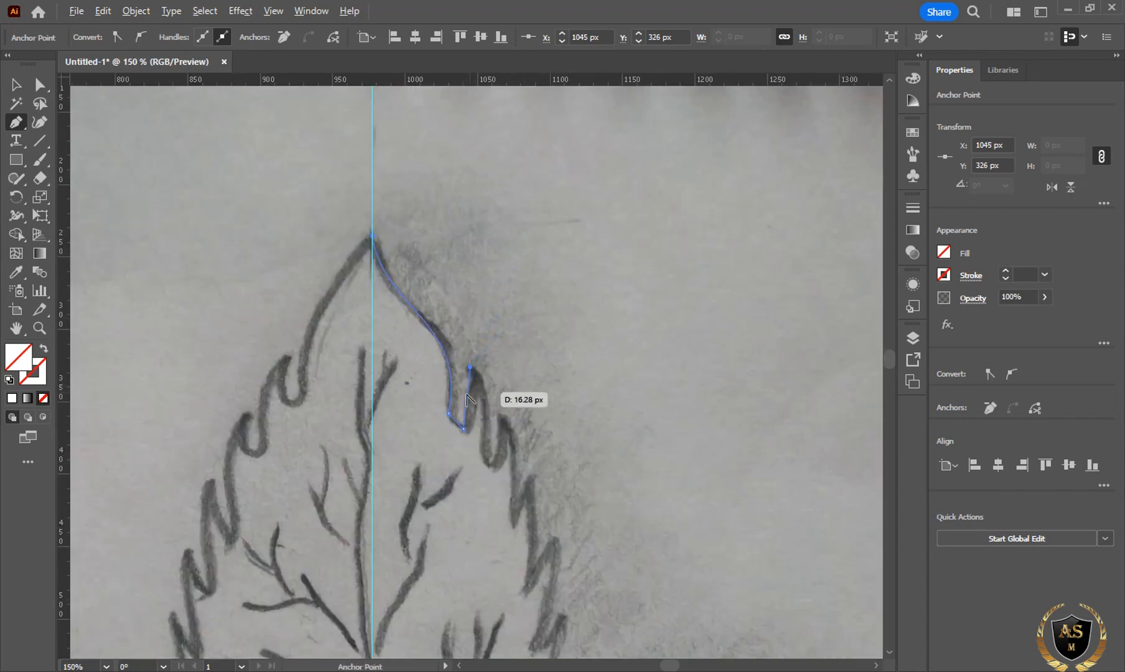
pyautogui.moveTo(467, 396); pyautogui.dragTo(471, 398)
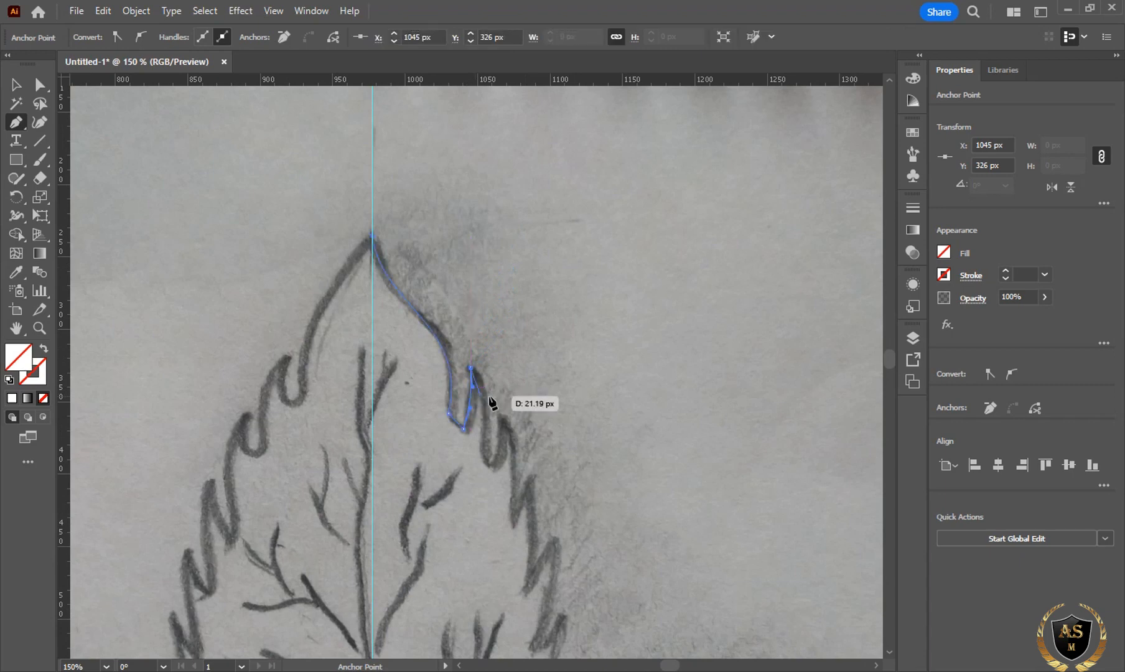
pyautogui.click(484, 448)
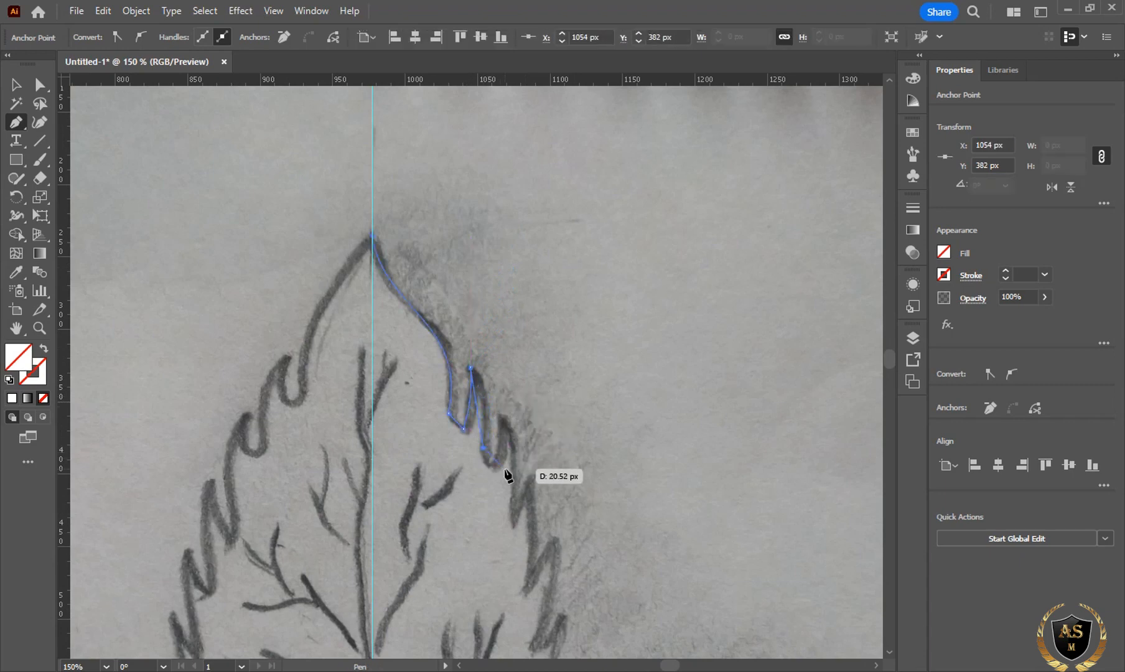
pyautogui.click(497, 463)
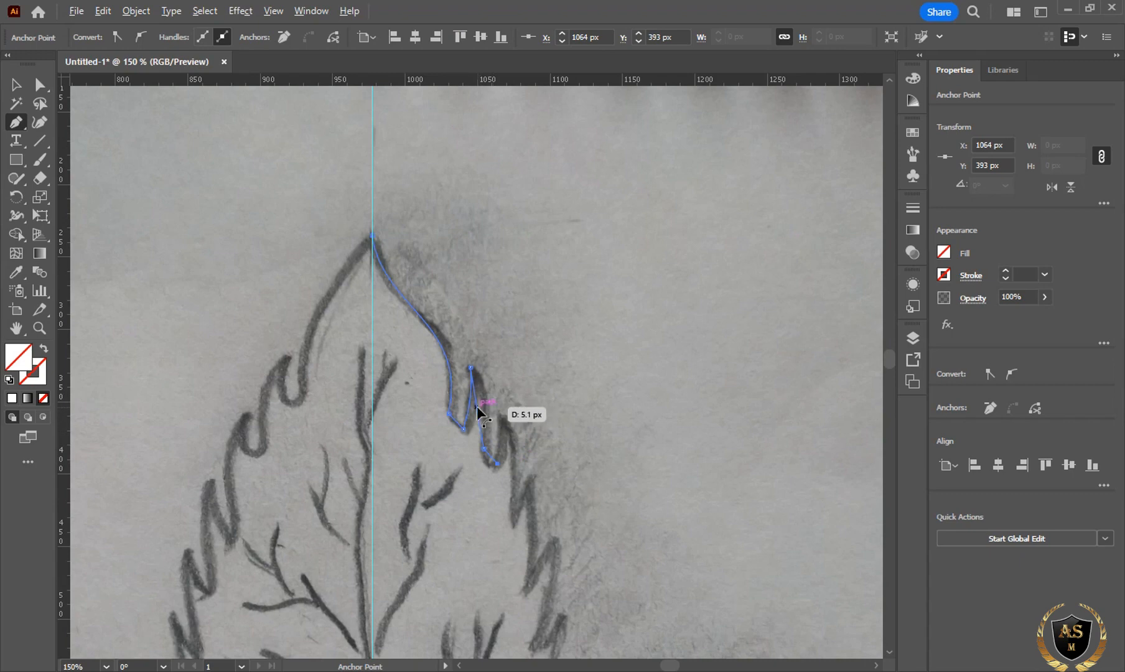
pyautogui.moveTo(477, 408); pyautogui.dragTo(486, 408)
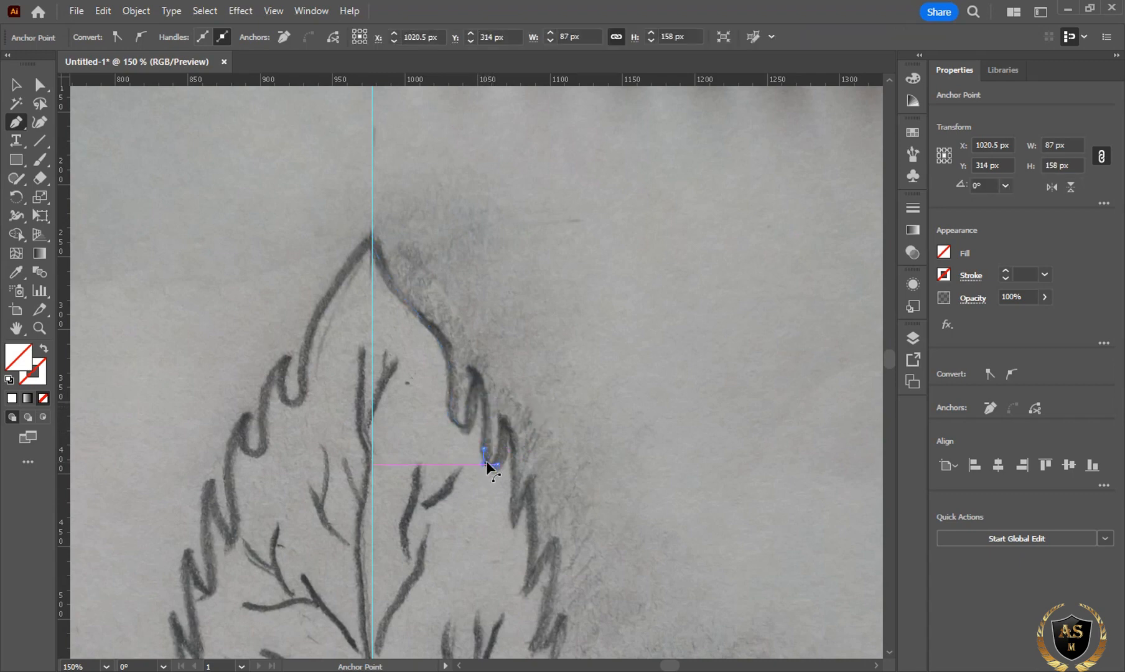
pyautogui.click(485, 463)
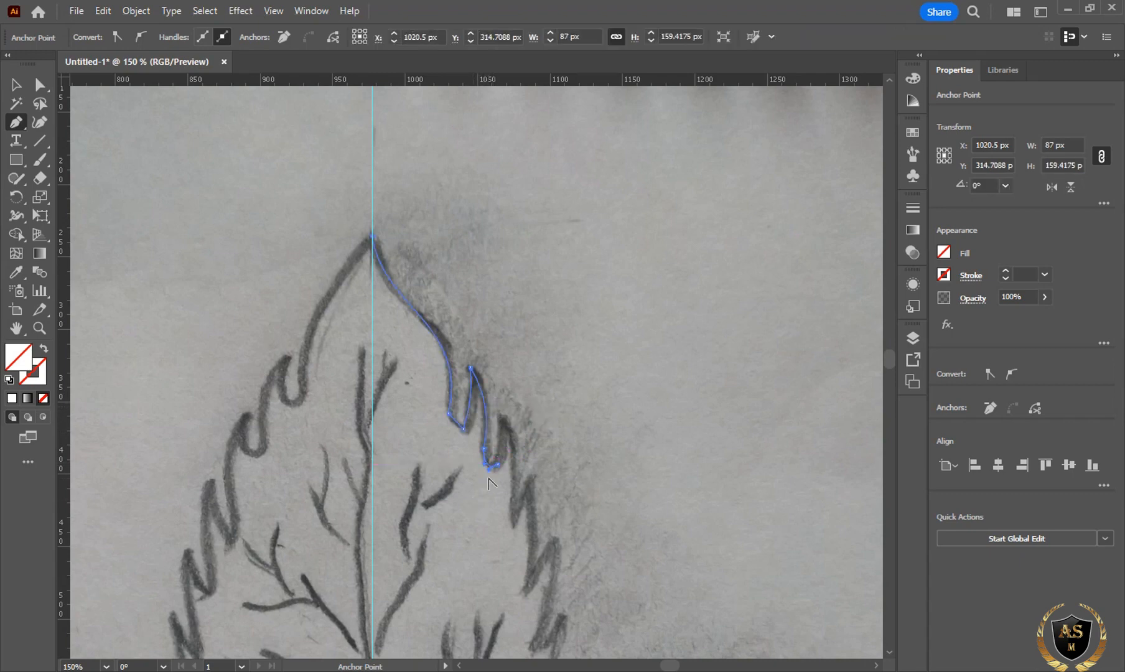
# Step: Trace the second tooth of the middle leaflet's right edge down to the next notch, bending both sides to the pencil line
pyautogui.click(502, 416)
pyautogui.moveTo(501, 438); pyautogui.dragTo(516, 525)
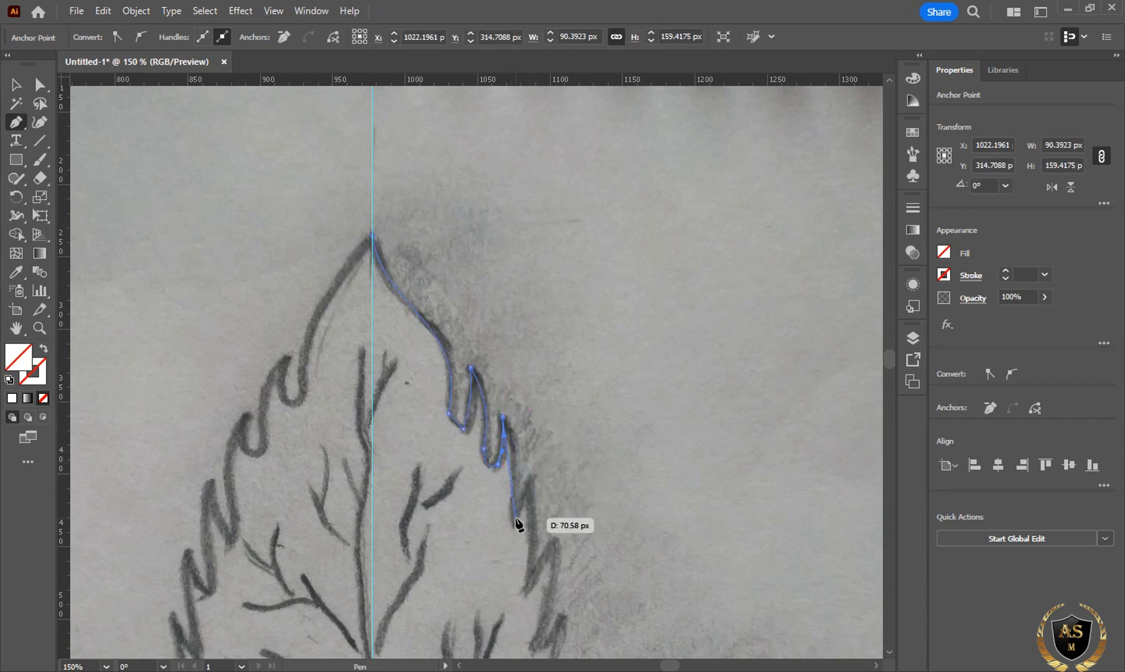
pyautogui.click(513, 519)
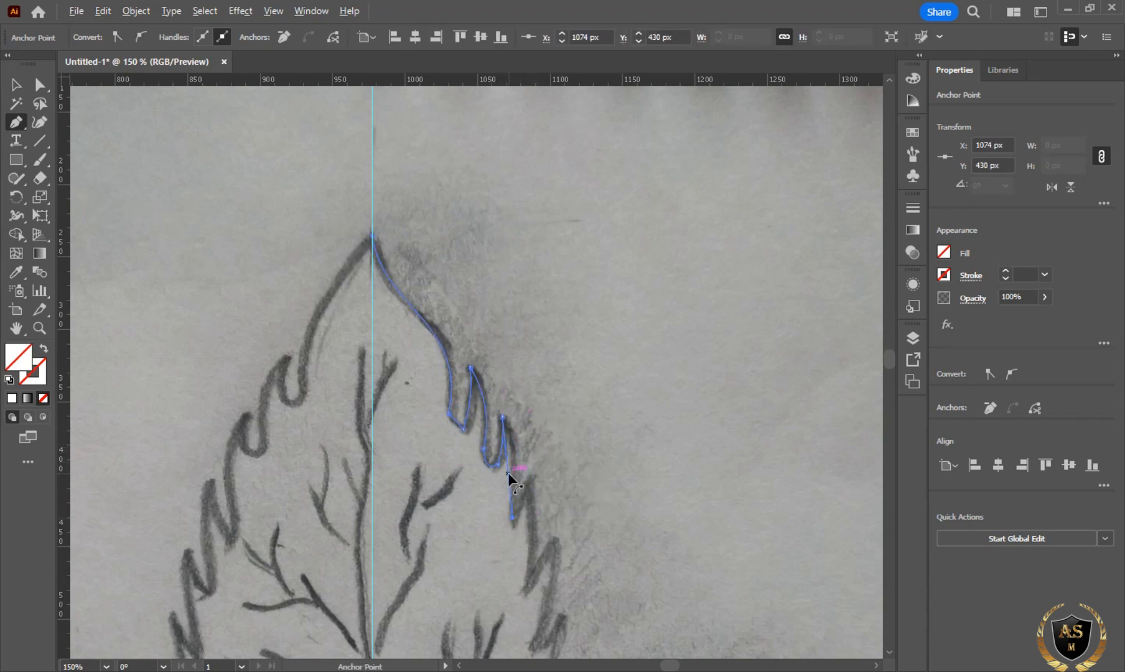
pyautogui.moveTo(507, 473); pyautogui.dragTo(534, 483)
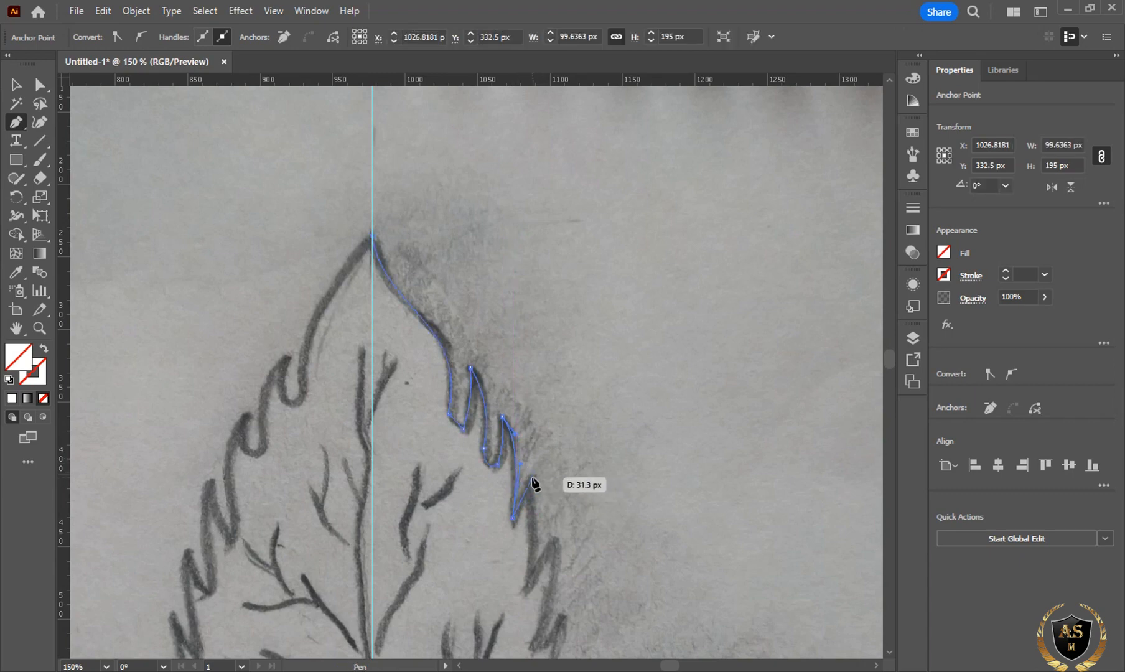
# Step: Continue the outline around the third and fourth teeth of the middle leaflet's right edge, matching their curved outer sides
pyautogui.click(529, 478)
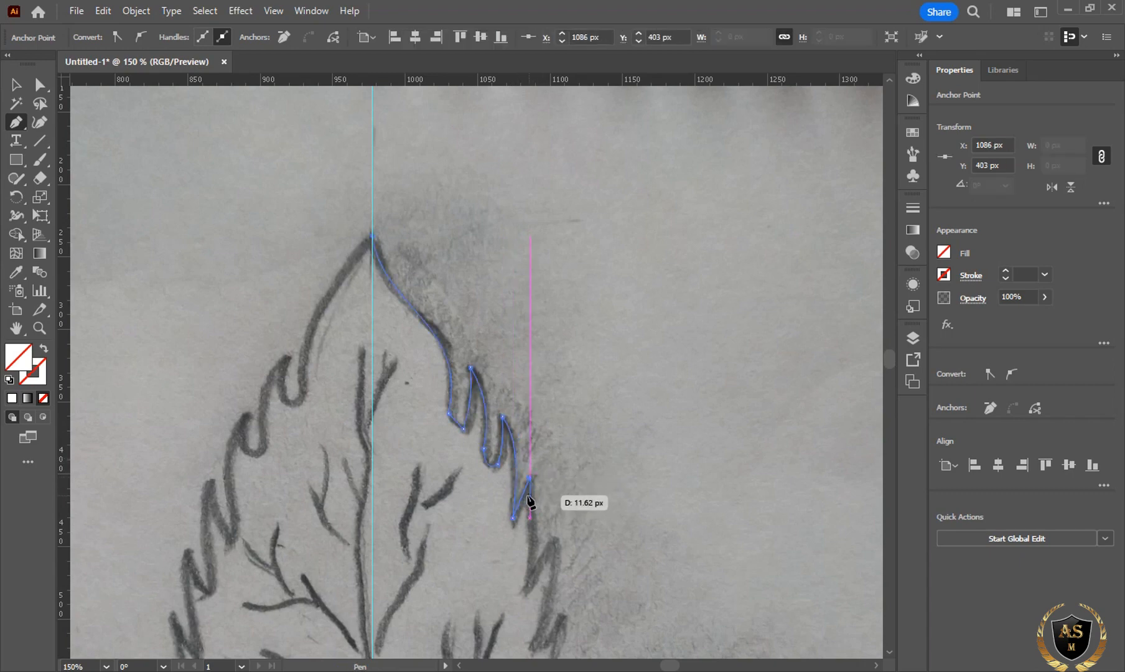
pyautogui.click(527, 588)
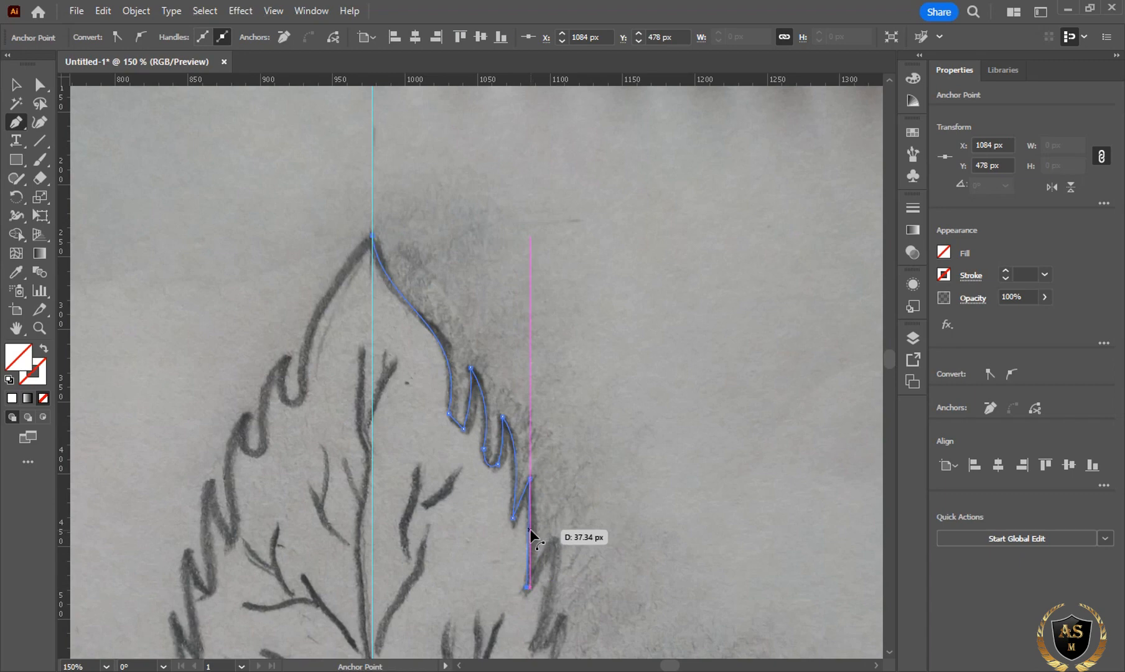
pyautogui.click(554, 538)
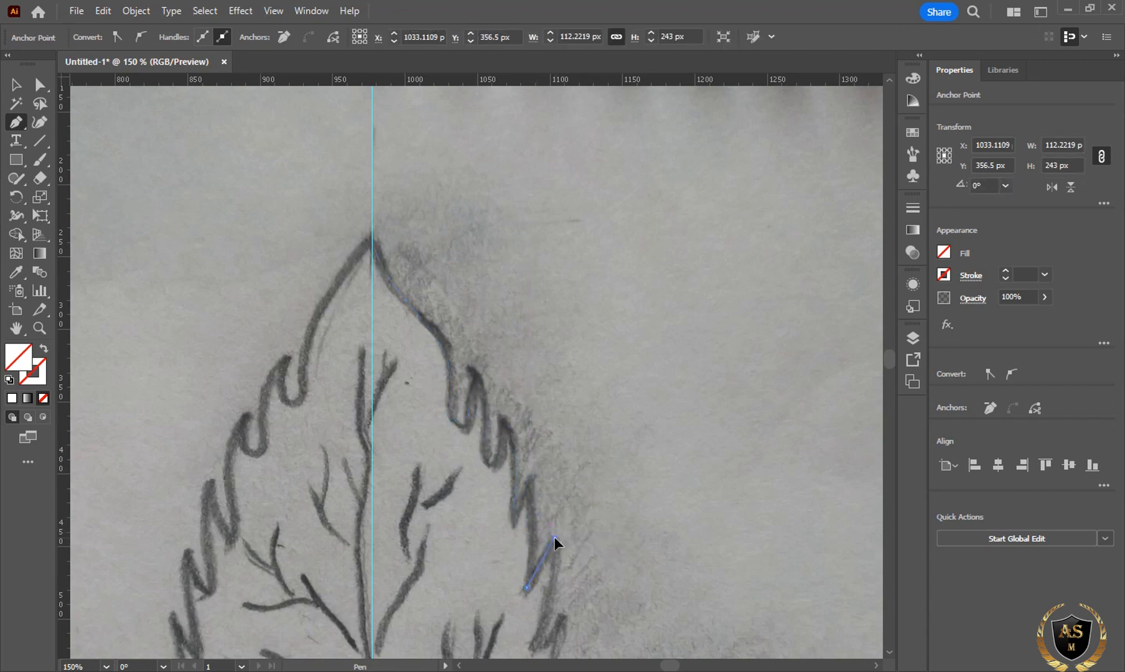
pyautogui.scroll(-5, 555, 539)
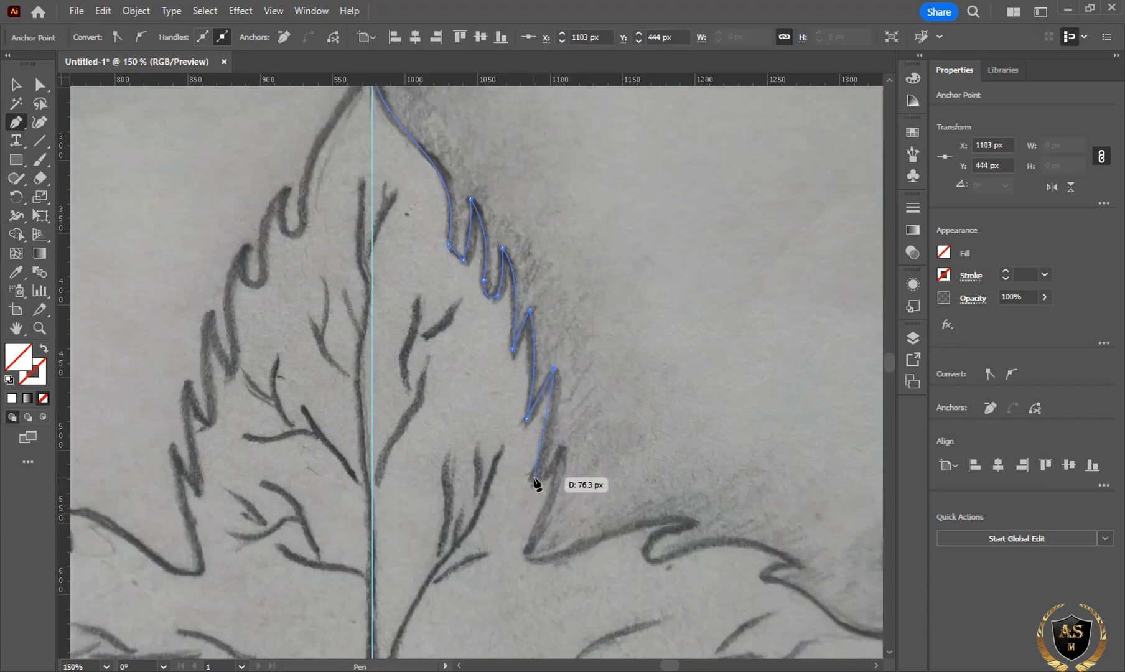
pyautogui.click(534, 478)
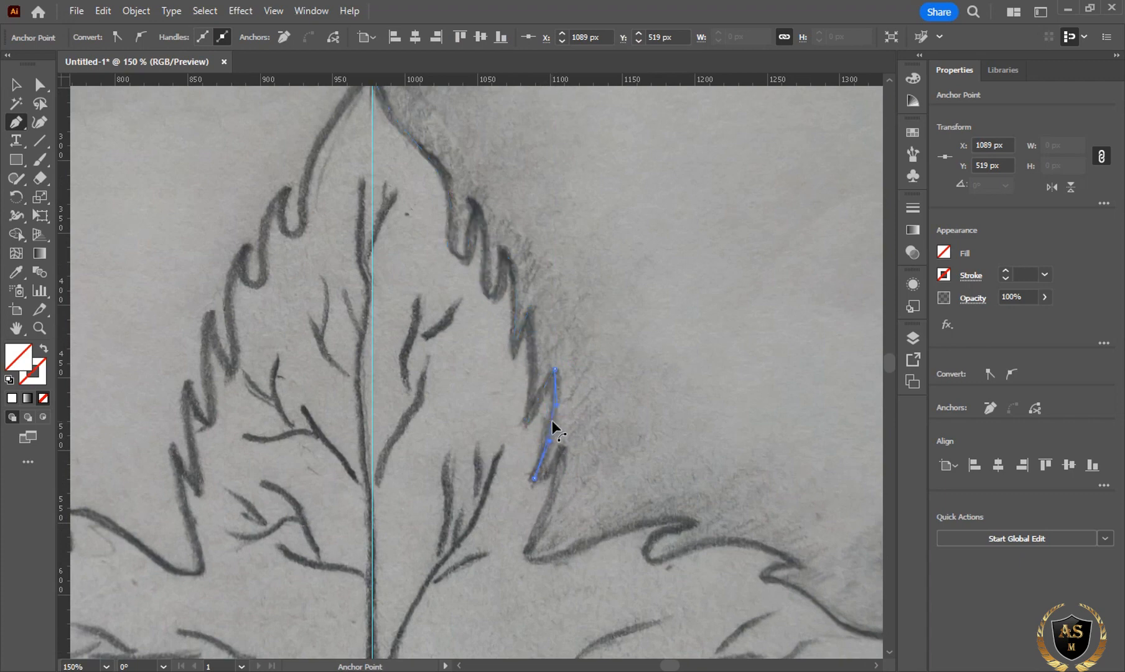
# Step: Trace the last tooth of the middle leaflet's right edge down to the junction with the right leaflet, bending its outer side
pyautogui.click(563, 446)
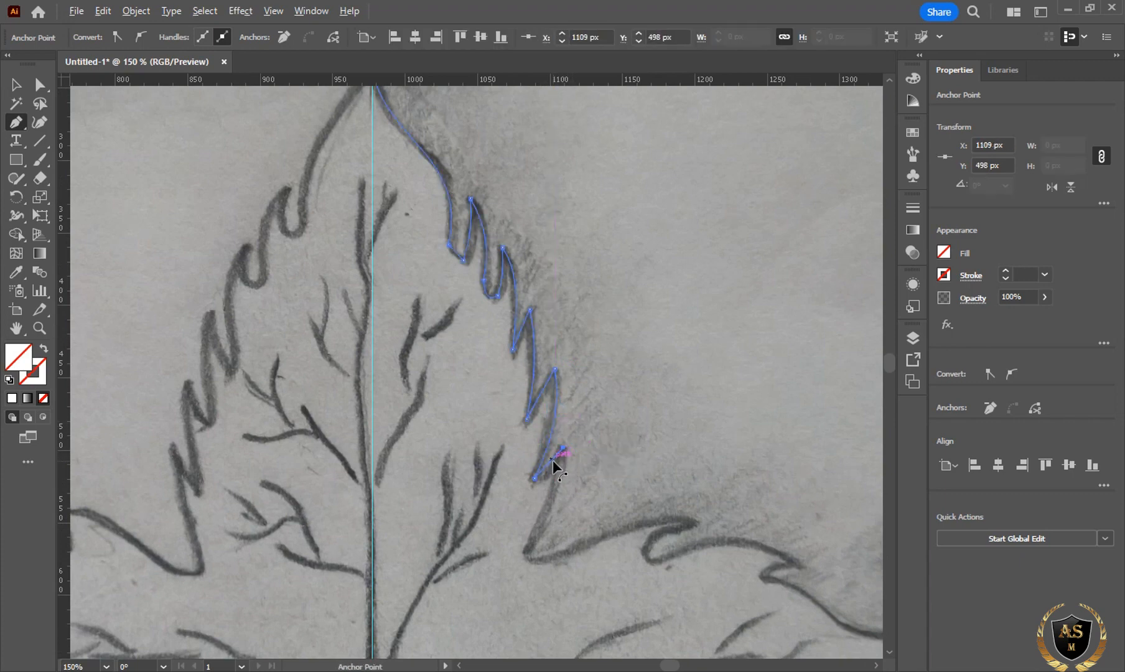
pyautogui.click(526, 558)
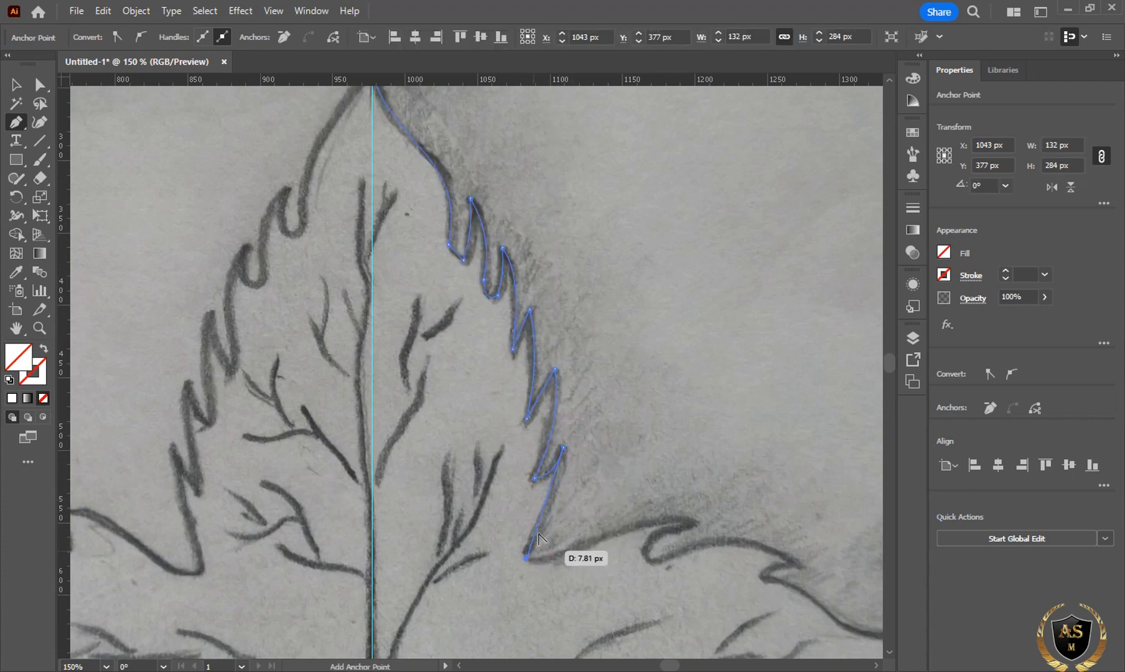
pyautogui.moveTo(546, 500); pyautogui.dragTo(552, 502)
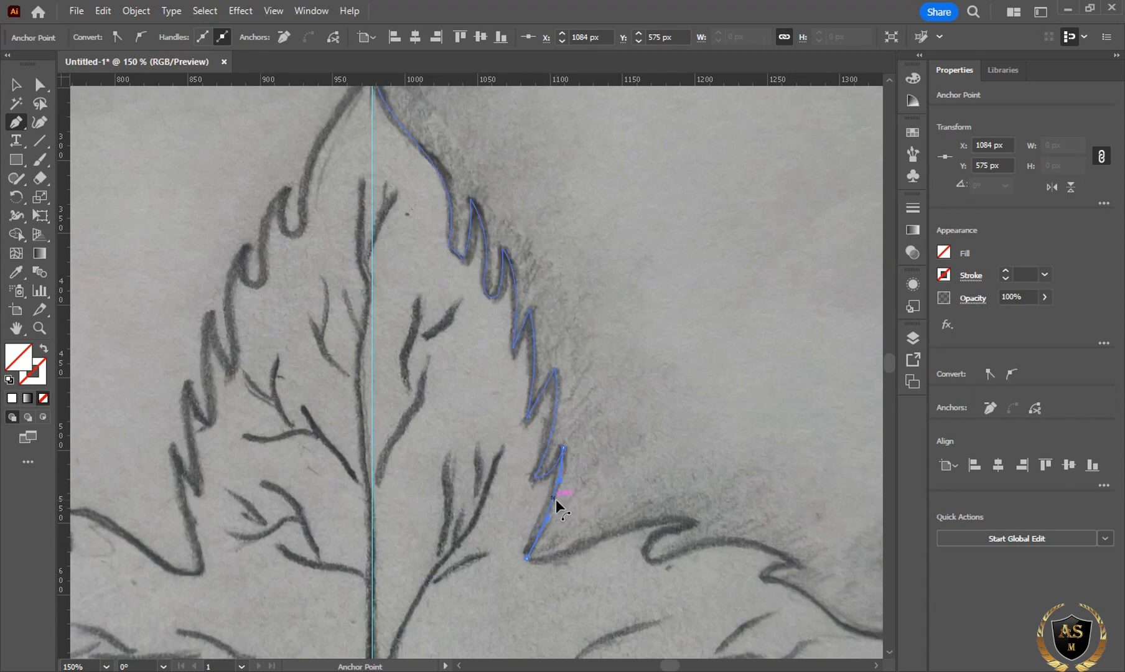
# Step: Trace the first tooth along the right leaflet's upper edge from the junction to its notch, reshaping both segments into curves
pyautogui.click(695, 526)
pyautogui.moveTo(620, 544); pyautogui.dragTo(621, 522)
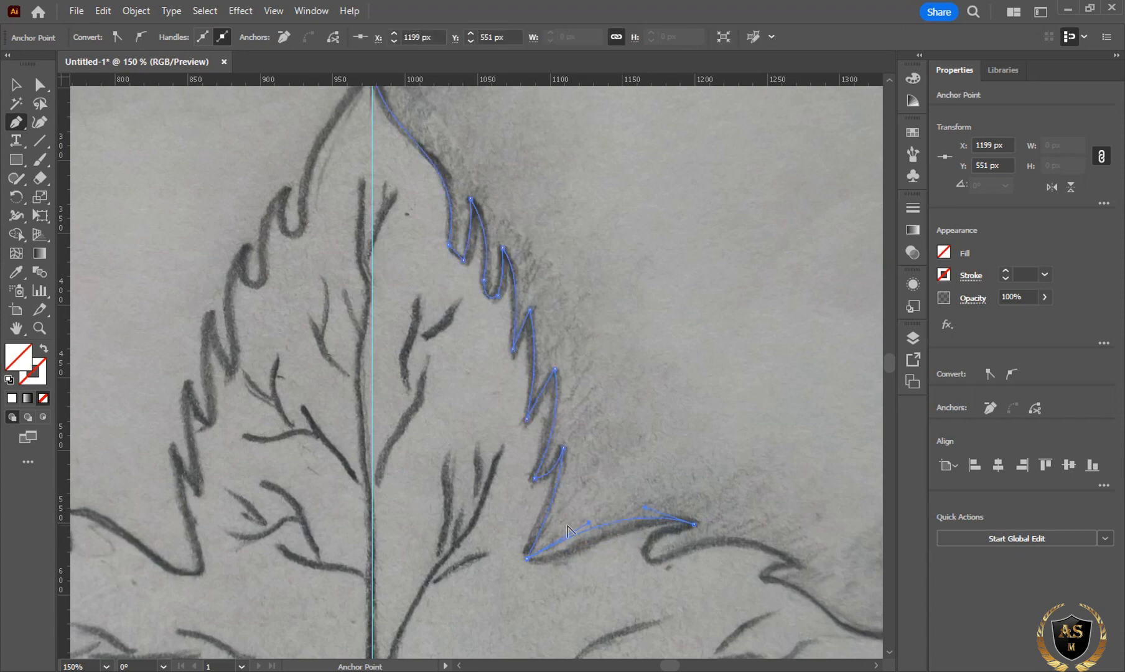
pyautogui.hotkey('ctrl', 'z')
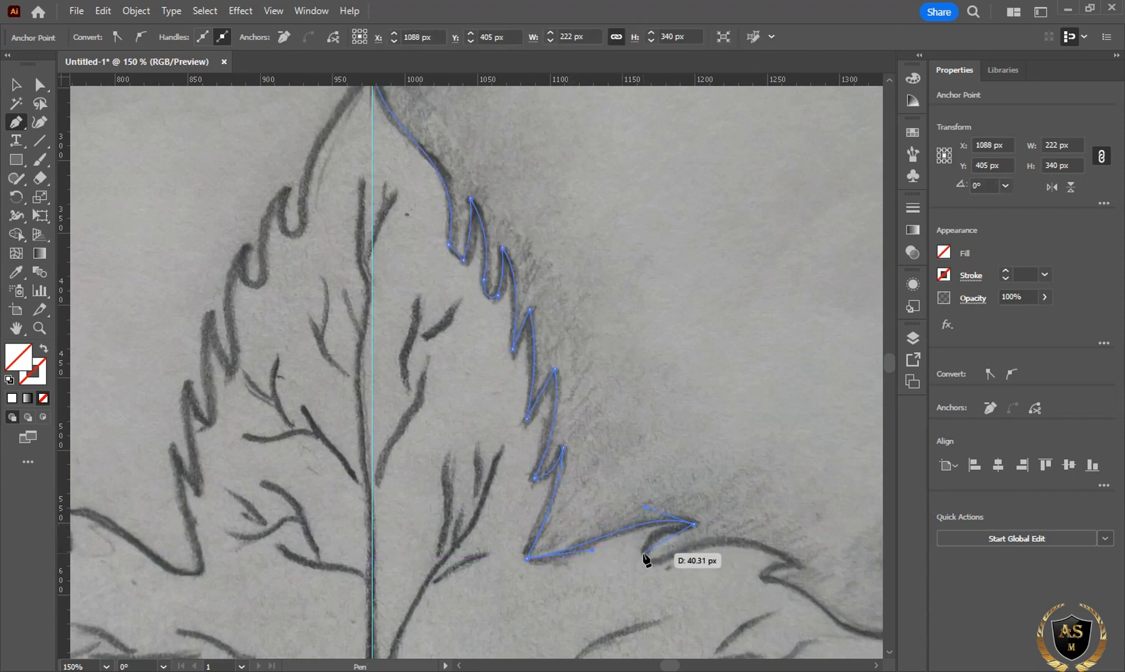
pyautogui.moveTo(645, 553); pyautogui.dragTo(661, 543)
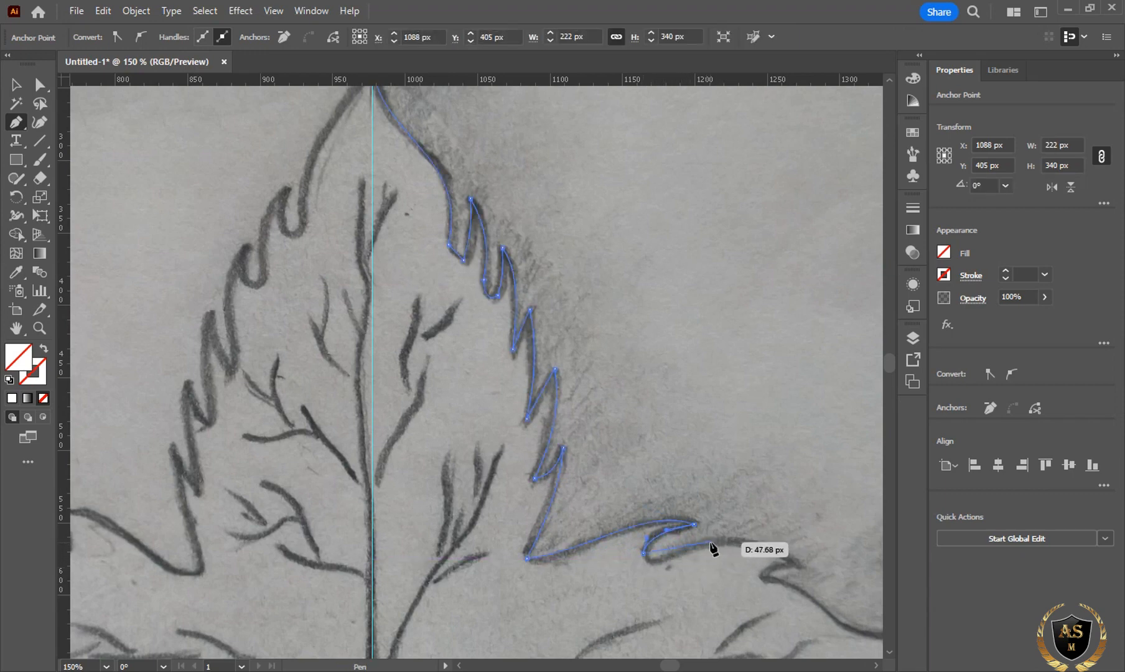
# Step: Trace the second tooth of the right leaflet's upper edge down to its notch, bending the segments to the pencil line
pyautogui.click(712, 544)
pyautogui.press('alt')
pyautogui.moveTo(666, 558); pyautogui.dragTo(647, 568)
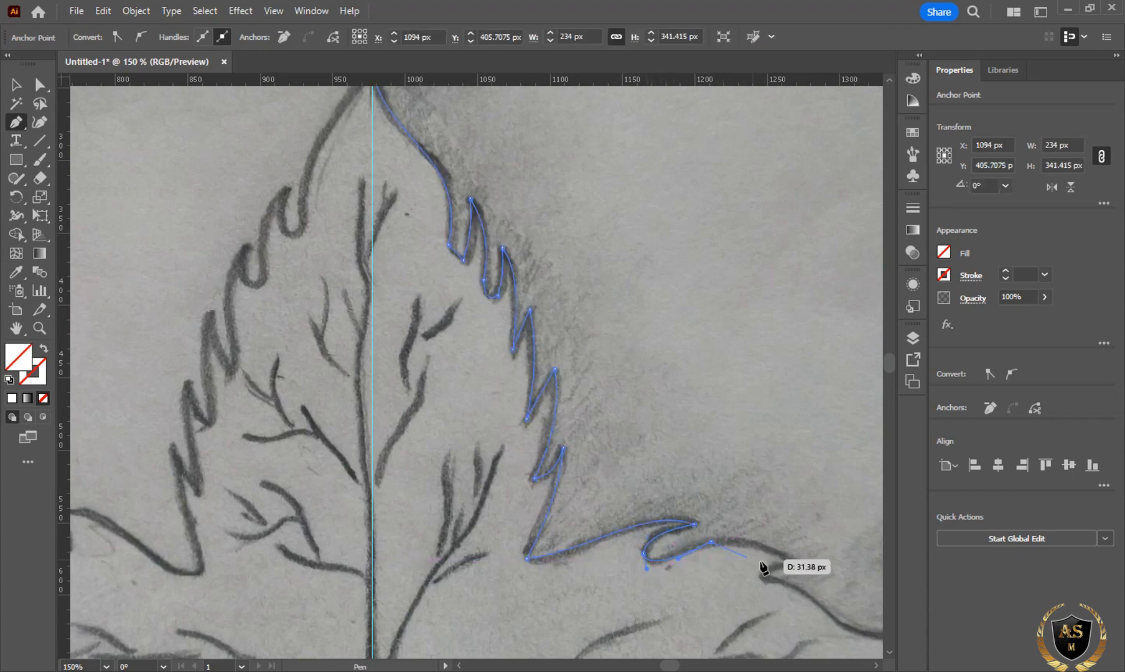
pyautogui.click(797, 565)
pyautogui.moveTo(798, 566)
pyautogui.mouseDown()
pyautogui.moveTo(740, 536)
pyautogui.moveTo(776, 567)
pyautogui.mouseUp()
# Step: Extend the outline from the second notch to the right leaflet's outer tip and bend it into an S-curve along the sketch
pyautogui.scroll(-4, 765, 547)
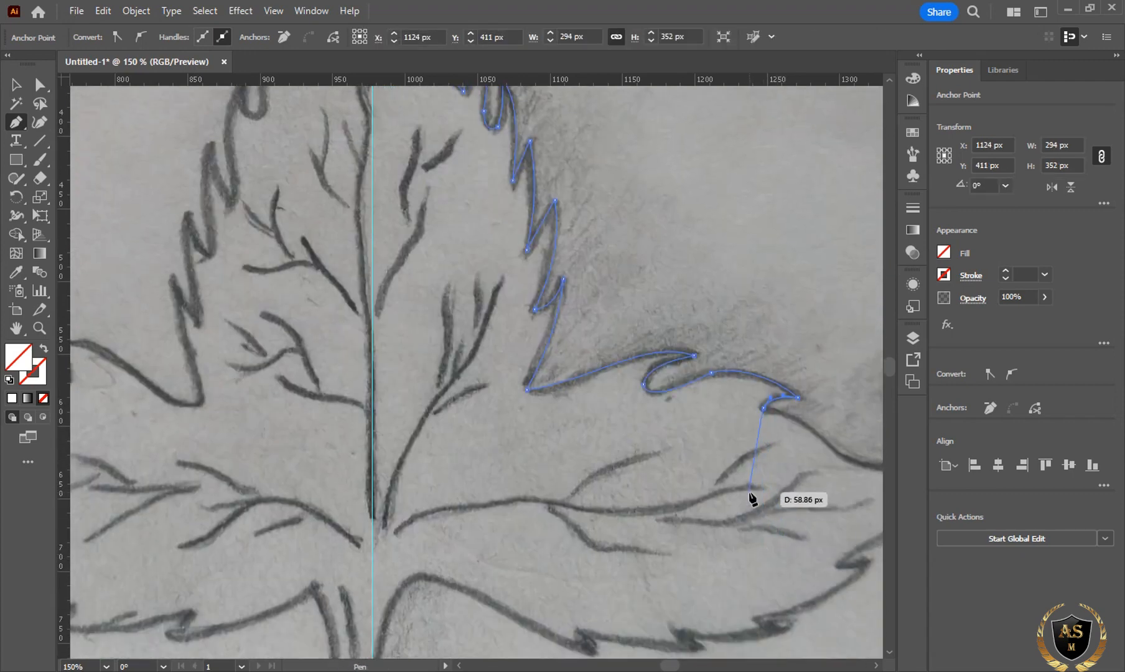
pyautogui.hscroll(5, 748, 494)
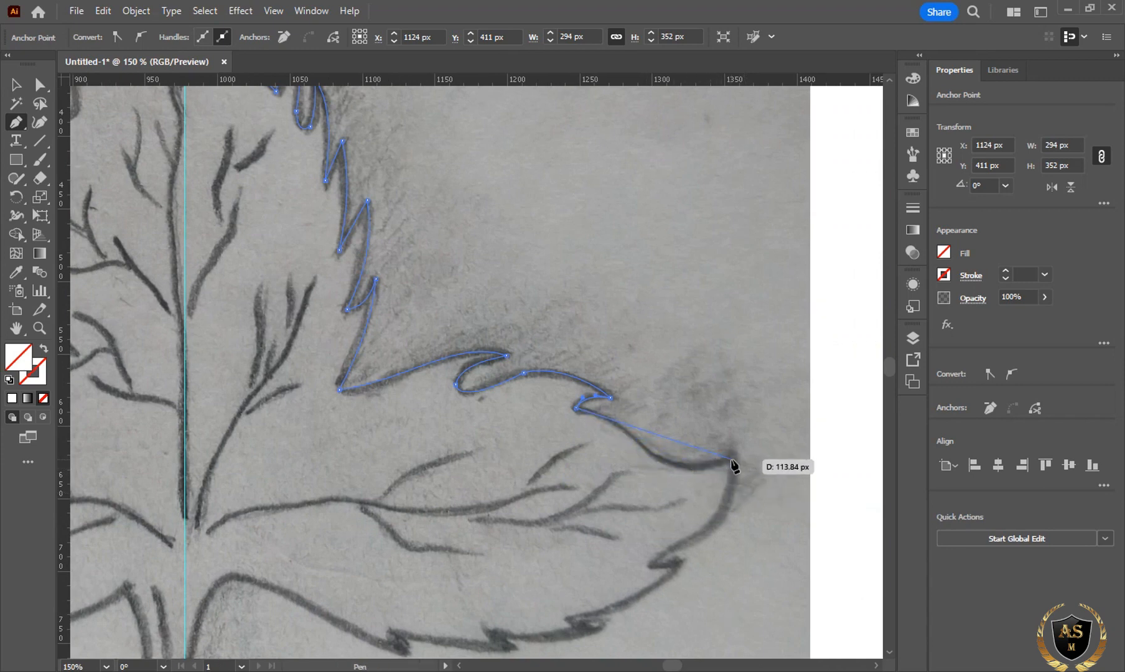
pyautogui.click(732, 457)
pyautogui.moveTo(664, 436)
pyautogui.mouseDown()
pyautogui.moveTo(662, 463)
pyautogui.moveTo(628, 454)
pyautogui.moveTo(655, 422)
pyautogui.mouseUp()
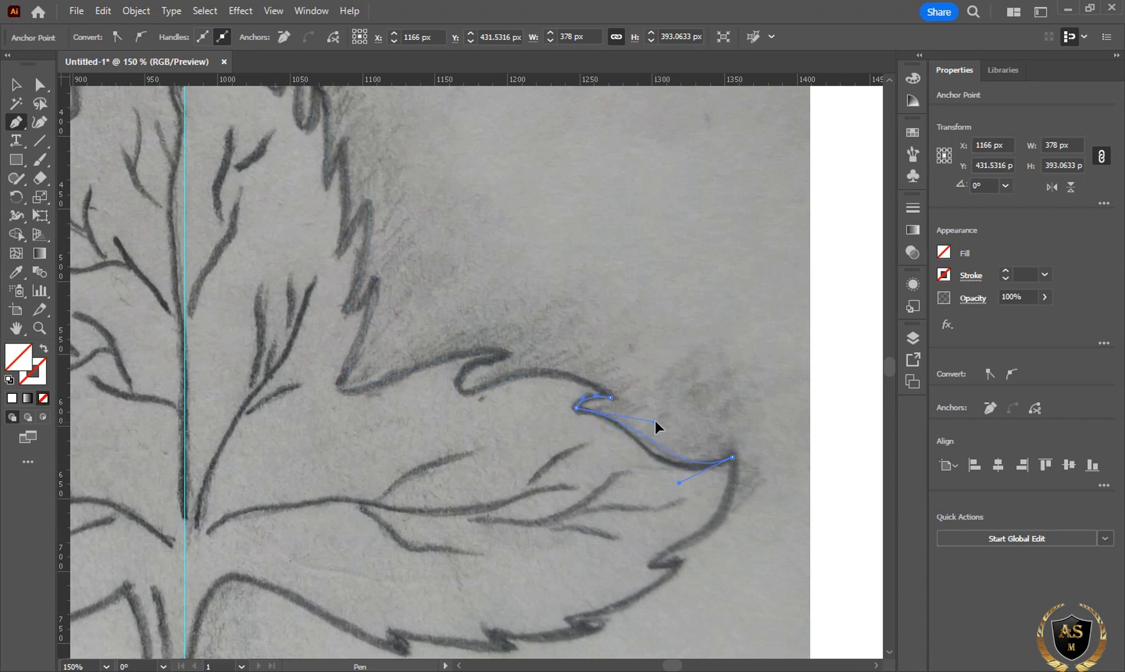
pyautogui.moveTo(677, 482); pyautogui.dragTo(641, 487)
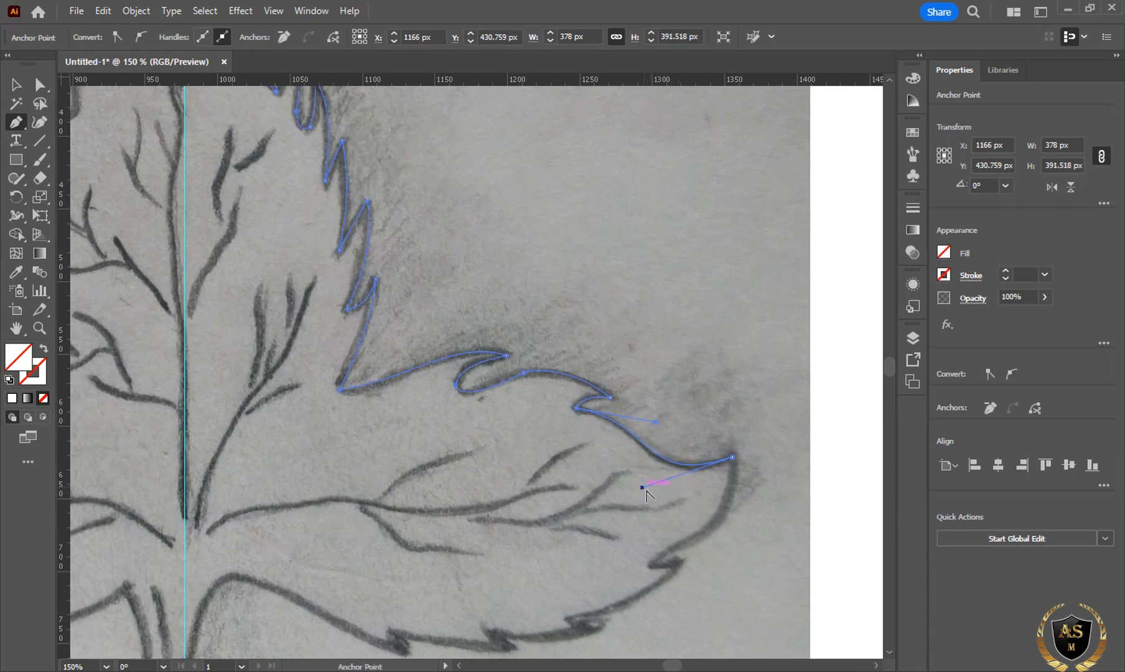
# Step: Trace around the right leaflet's tip and the first two teeth of its lower edge, curving the outer sides
pyautogui.click(652, 568)
pyautogui.moveTo(697, 506); pyautogui.dragTo(680, 565)
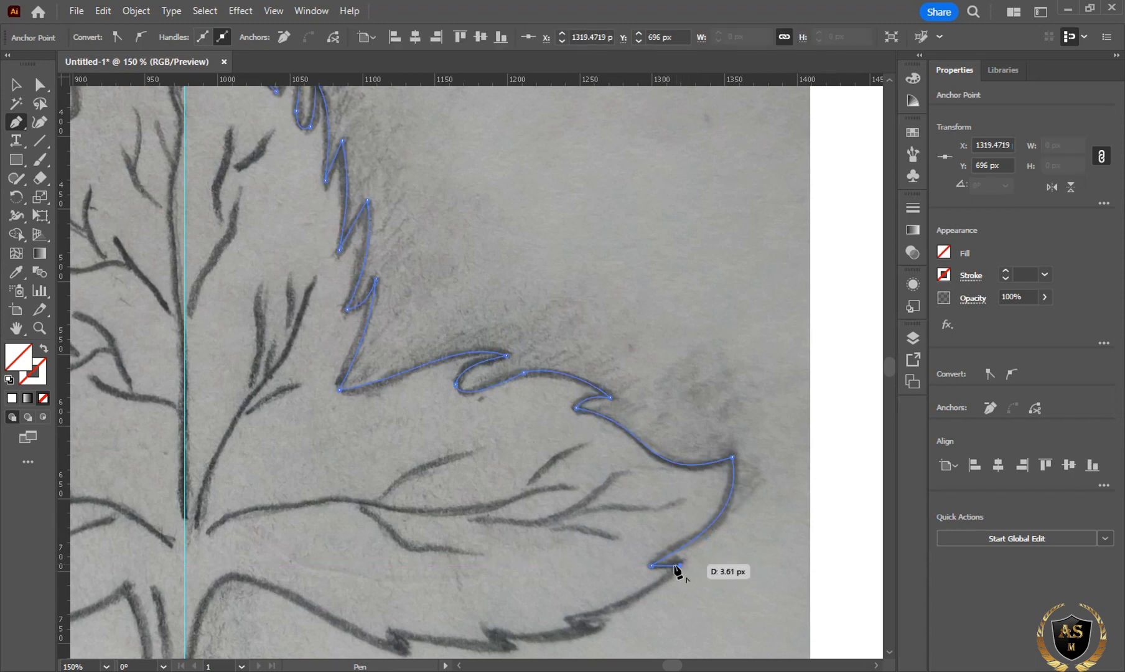
pyautogui.click(567, 618)
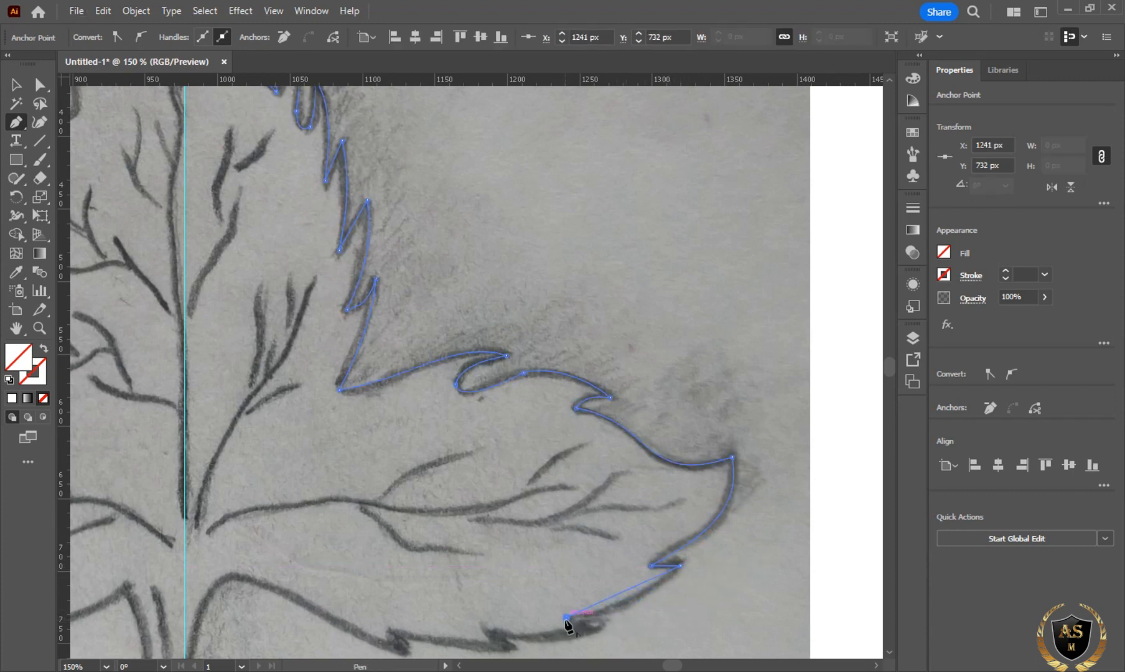
pyautogui.scroll(-5, 568, 624)
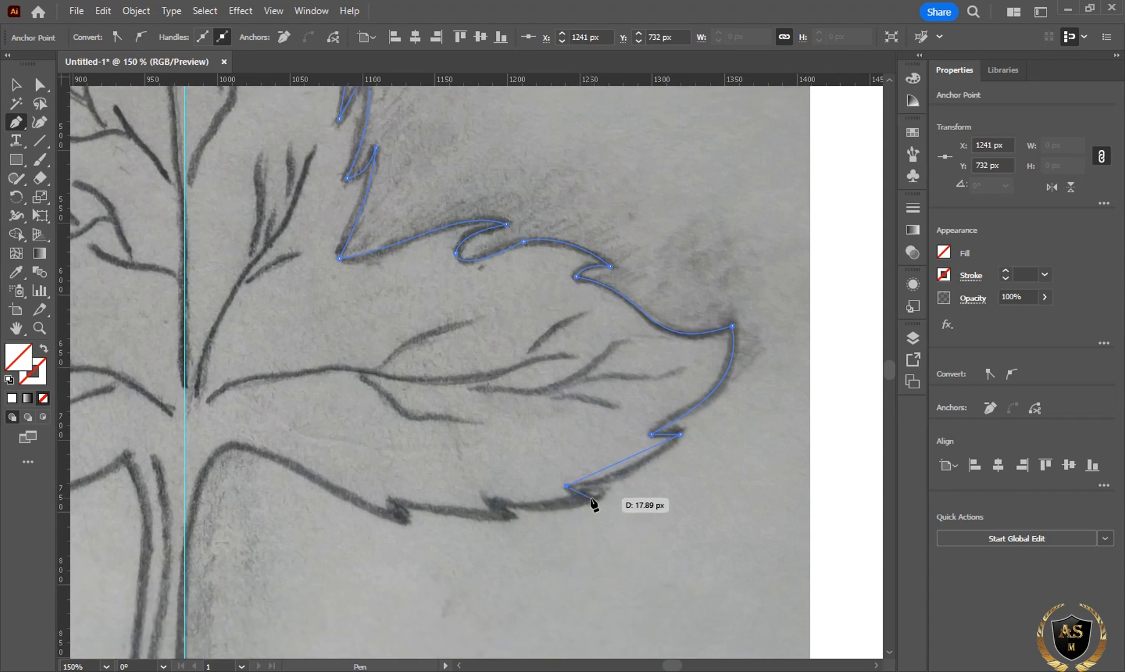
pyautogui.moveTo(622, 461); pyautogui.dragTo(627, 469)
pyautogui.click(599, 494)
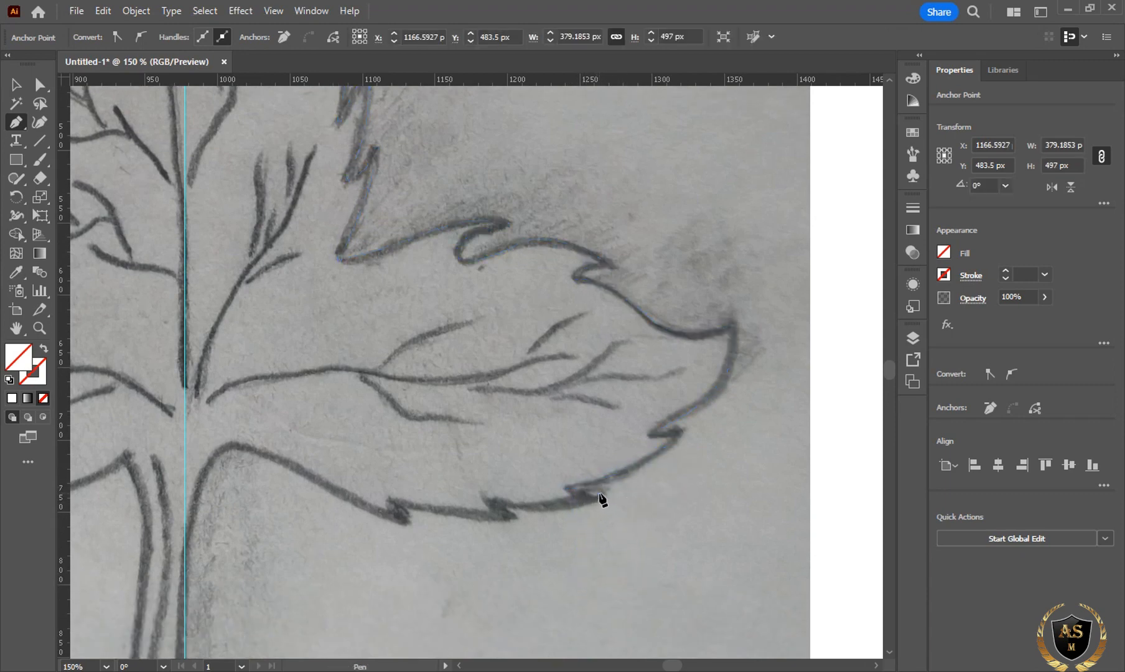
# Step: Trace the third and fourth teeth along the right leaflet's lower edge, bending their inner sides to the sketch
pyautogui.moveTo(480, 499); pyautogui.dragTo(541, 507)
pyautogui.click(510, 518)
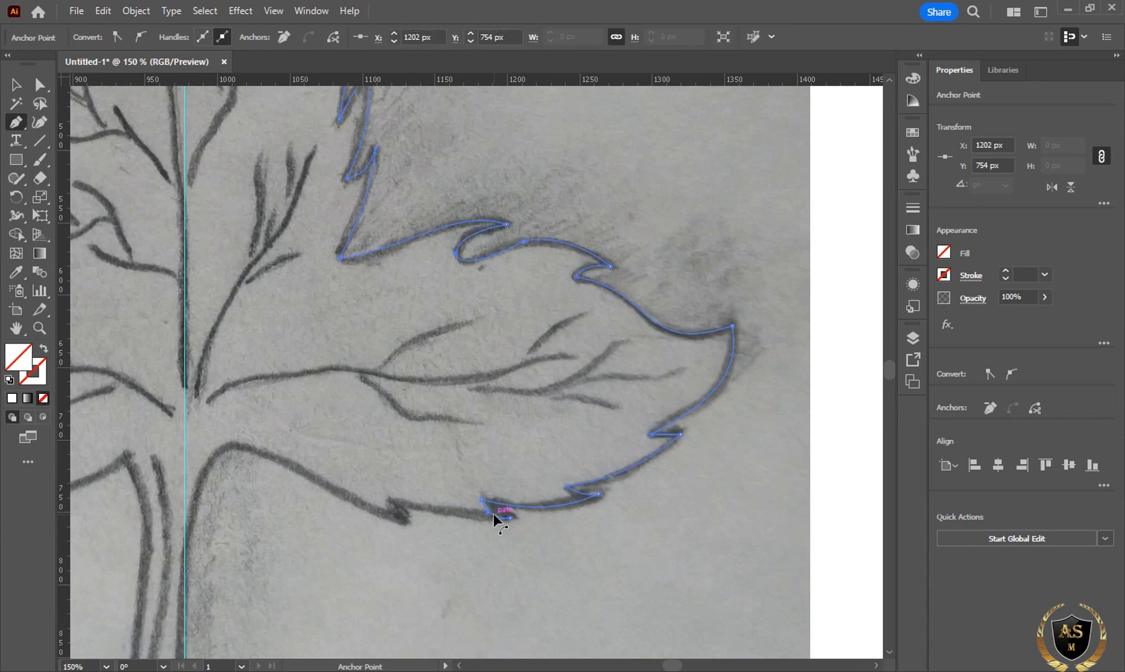
pyautogui.moveTo(496, 510); pyautogui.dragTo(407, 528)
pyautogui.click(387, 499)
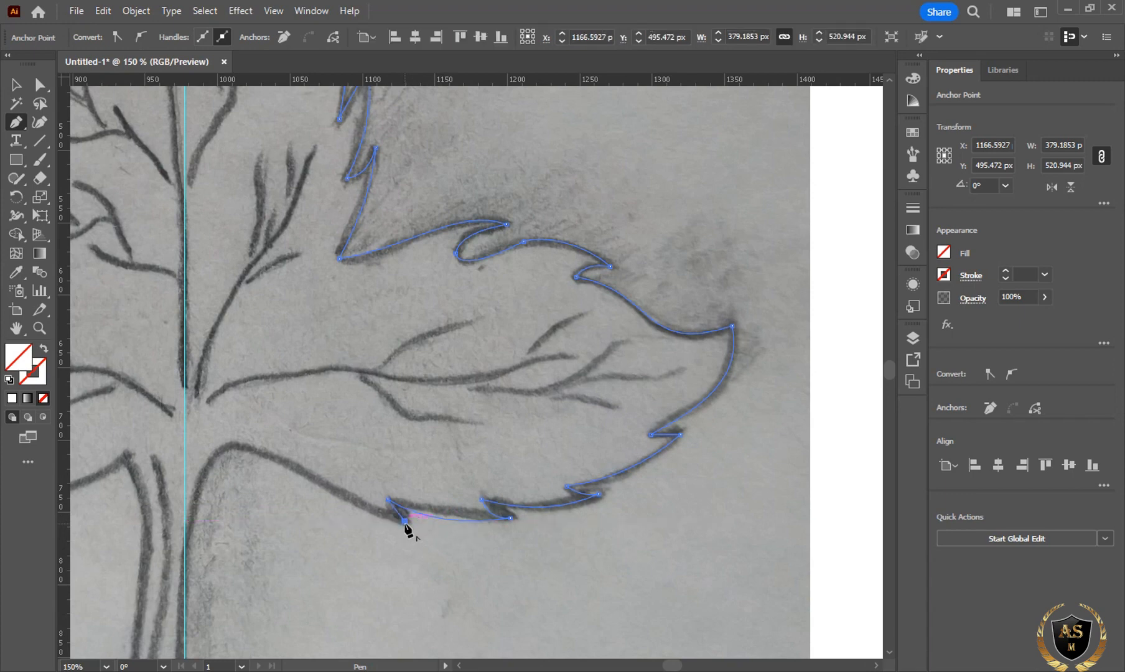
pyautogui.hotkey('ctrl', '+')
pyautogui.hotkey('ctrl', '+')
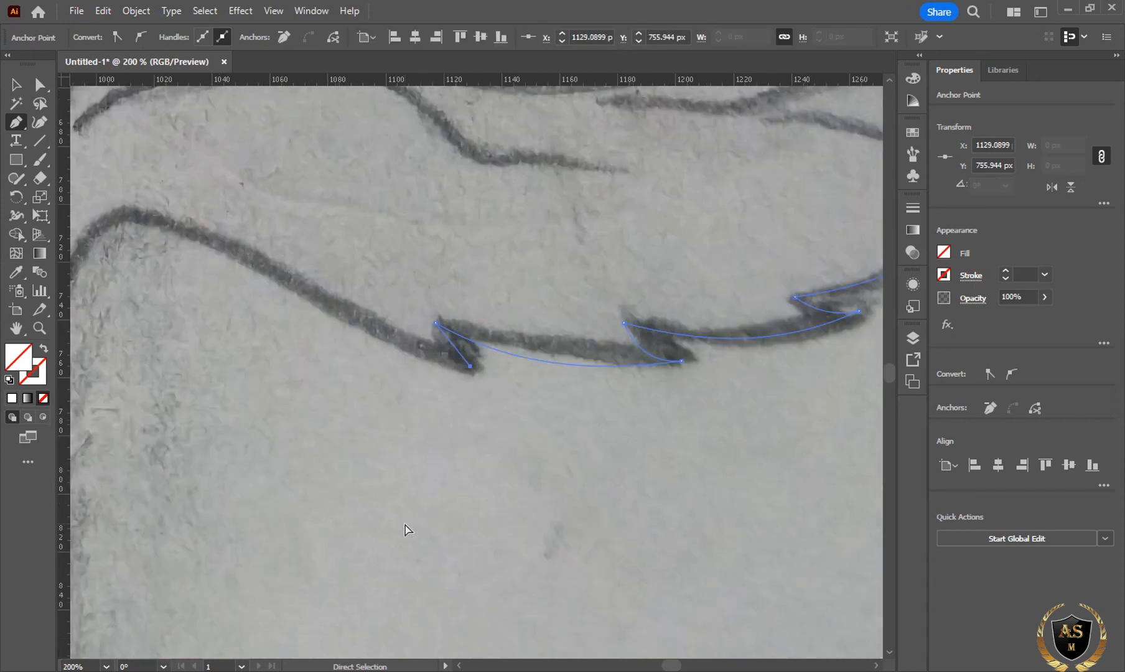
pyautogui.moveTo(452, 344); pyautogui.dragTo(448, 347)
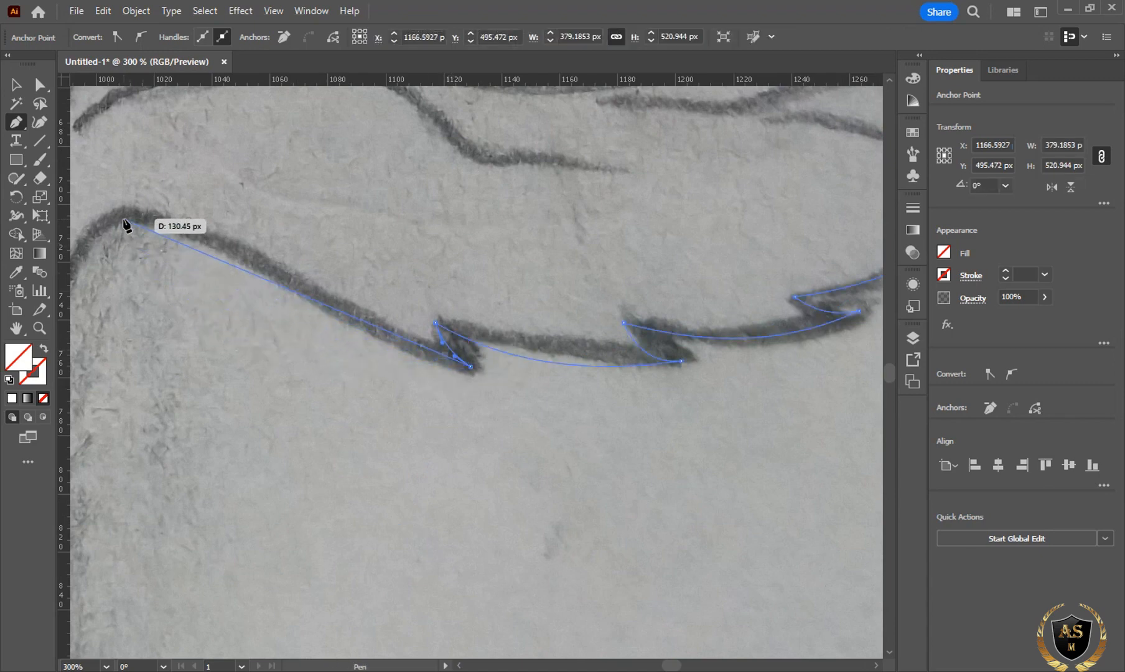
# Step: Trace the smooth lower edge from the fourth tooth to the crest above the stem, shaping it into an S-curve
pyautogui.moveTo(127, 223); pyautogui.dragTo(459, 218)
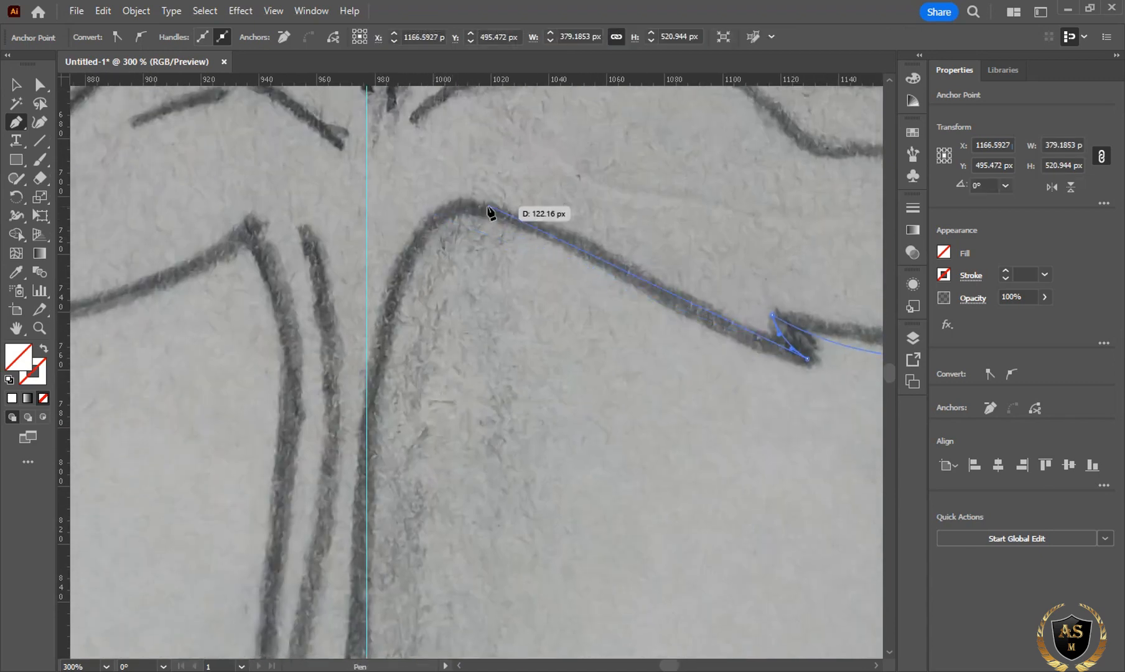
pyautogui.click(448, 215)
pyautogui.moveTo(551, 256); pyautogui.dragTo(563, 235)
pyautogui.moveTo(672, 285); pyautogui.dragTo(660, 311)
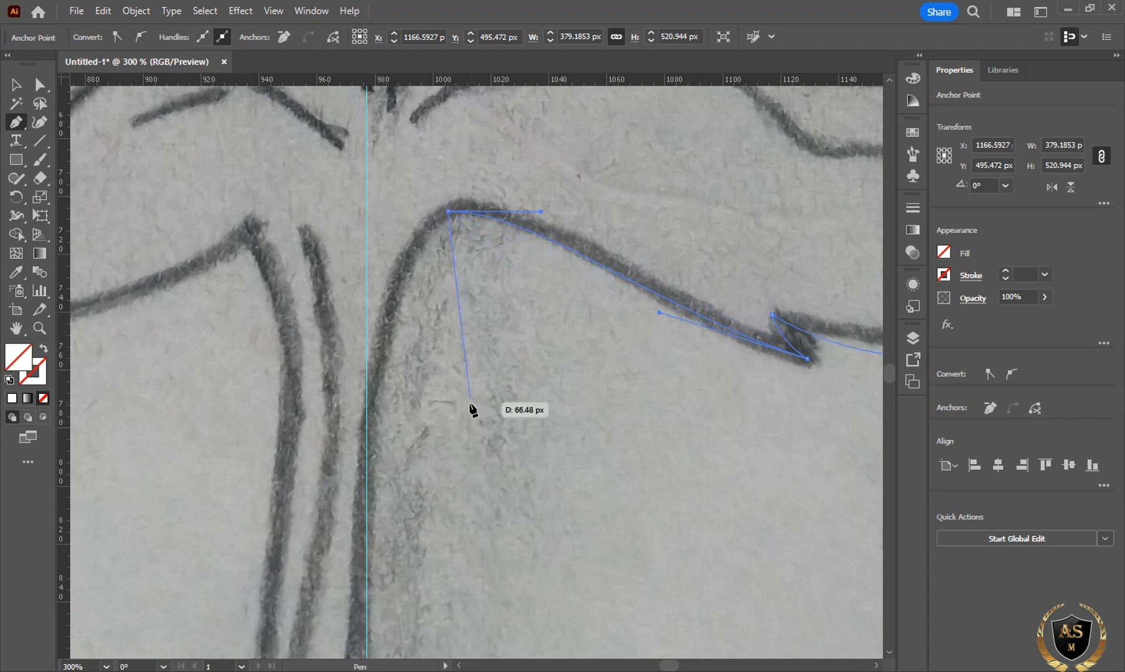
# Step: Trace the stem's right side down to its base, run the base to the central guide, and bend the side inward
pyautogui.scroll(-3, 441, 402)
pyautogui.hotkey('ctrl', '-')
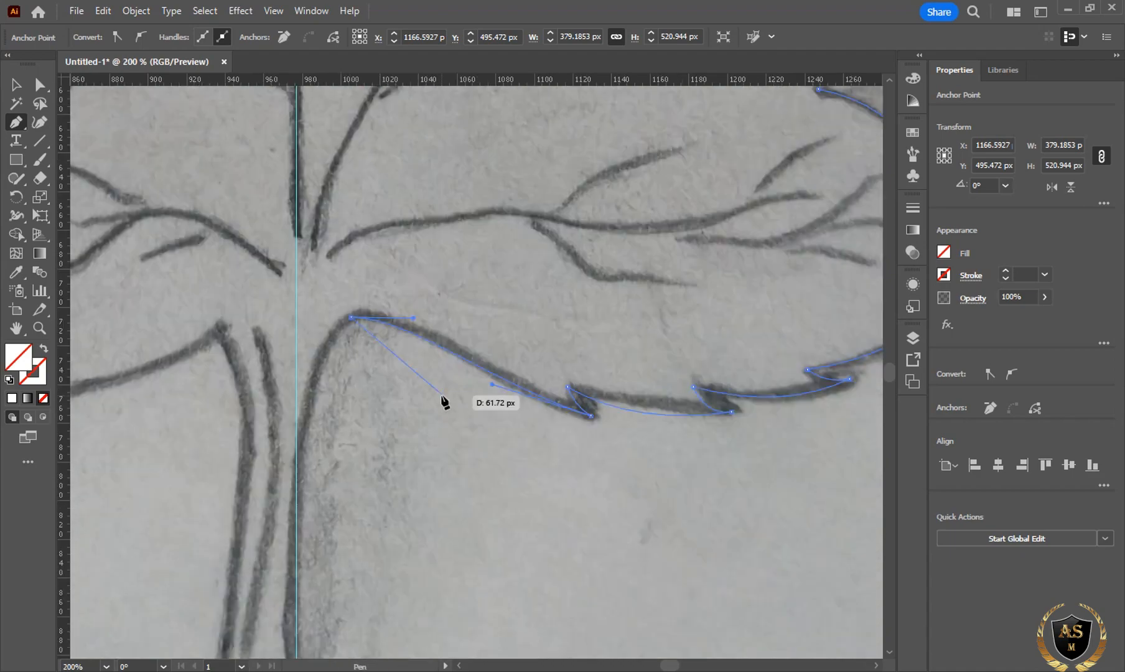
pyautogui.scroll(-3, 425, 407)
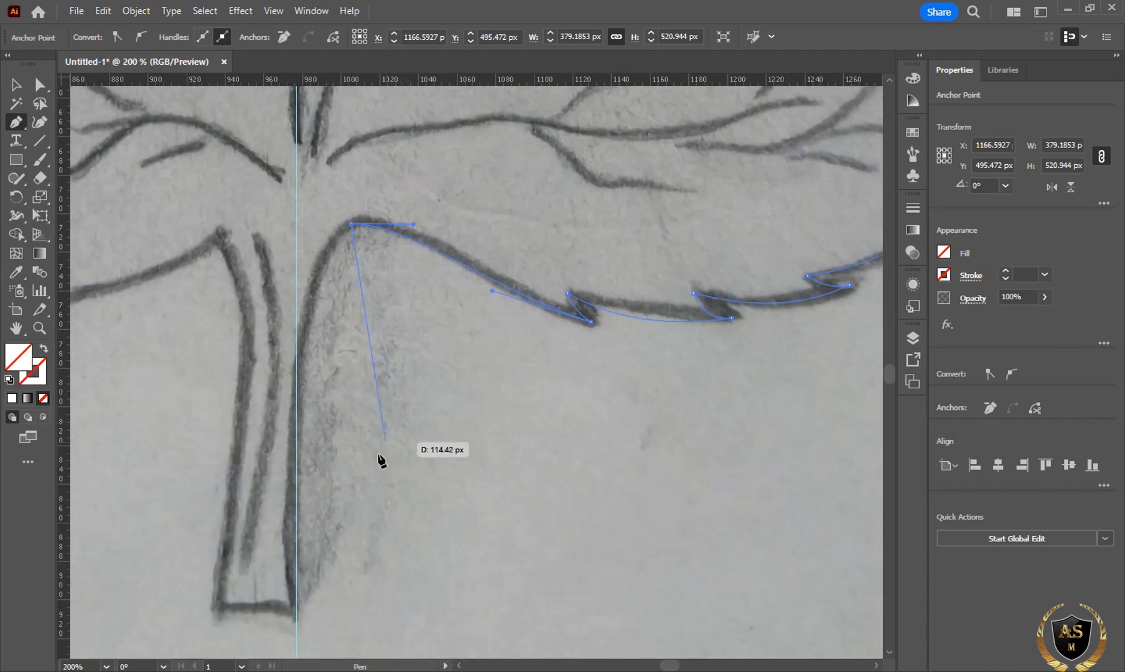
pyautogui.click(321, 611)
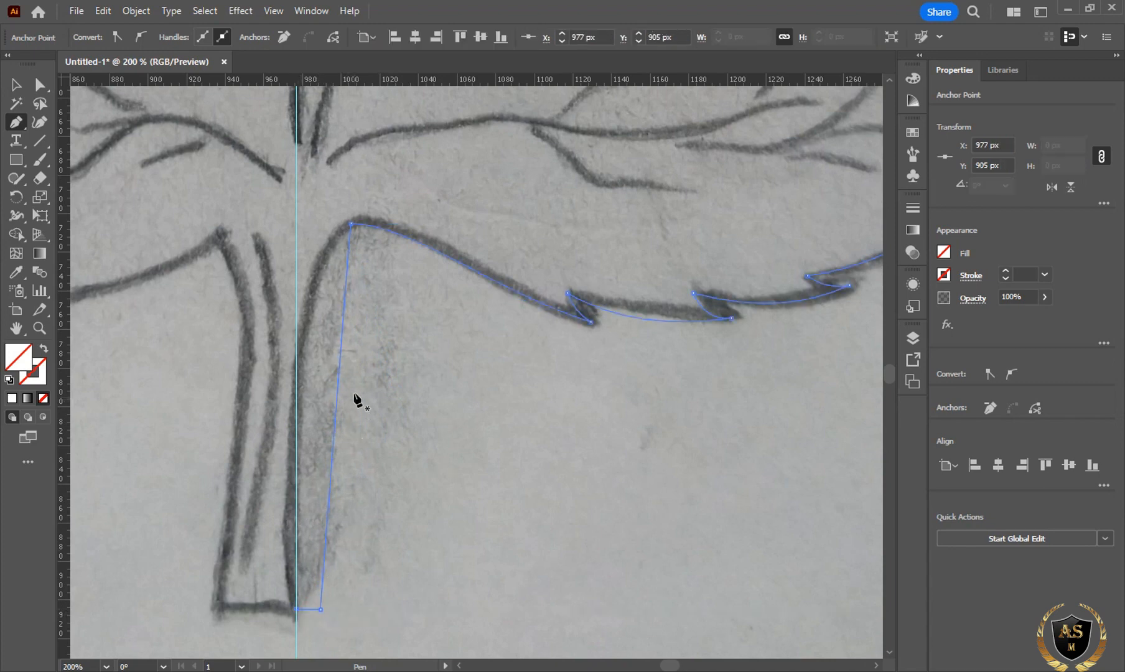
pyautogui.moveTo(337, 377); pyautogui.dragTo(311, 372)
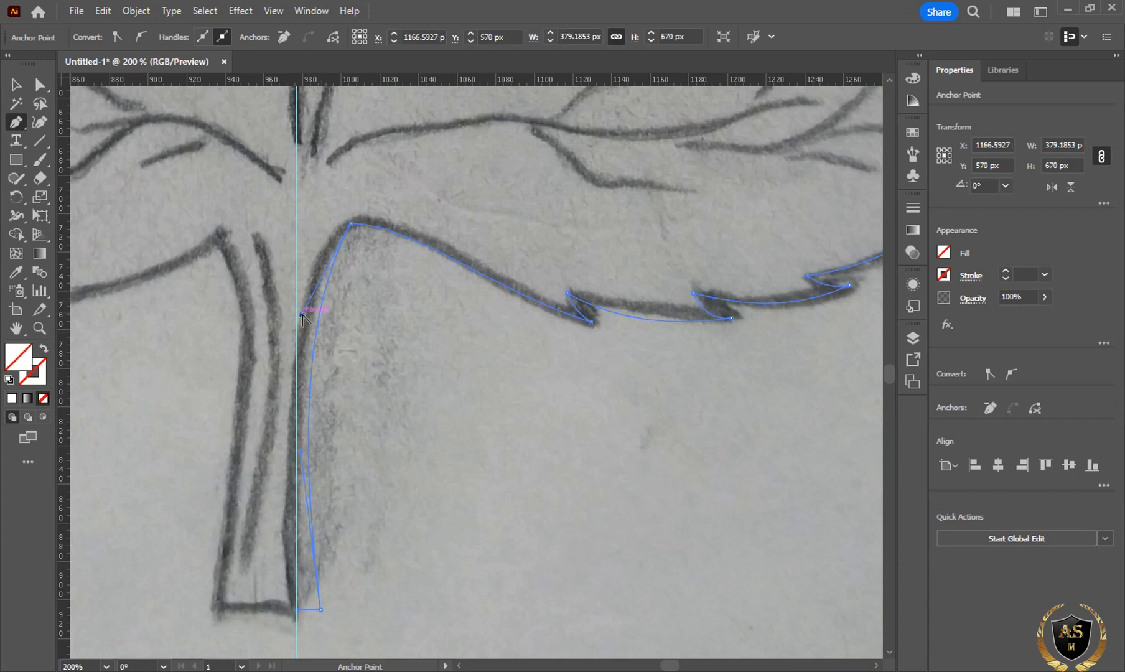
pyautogui.moveTo(301, 315); pyautogui.dragTo(305, 264)
# Step: Round the corner at the crest where the stem meets the right leaflet to a radius of 9.4737 px
pyautogui.click(39, 84)
pyautogui.click(356, 226)
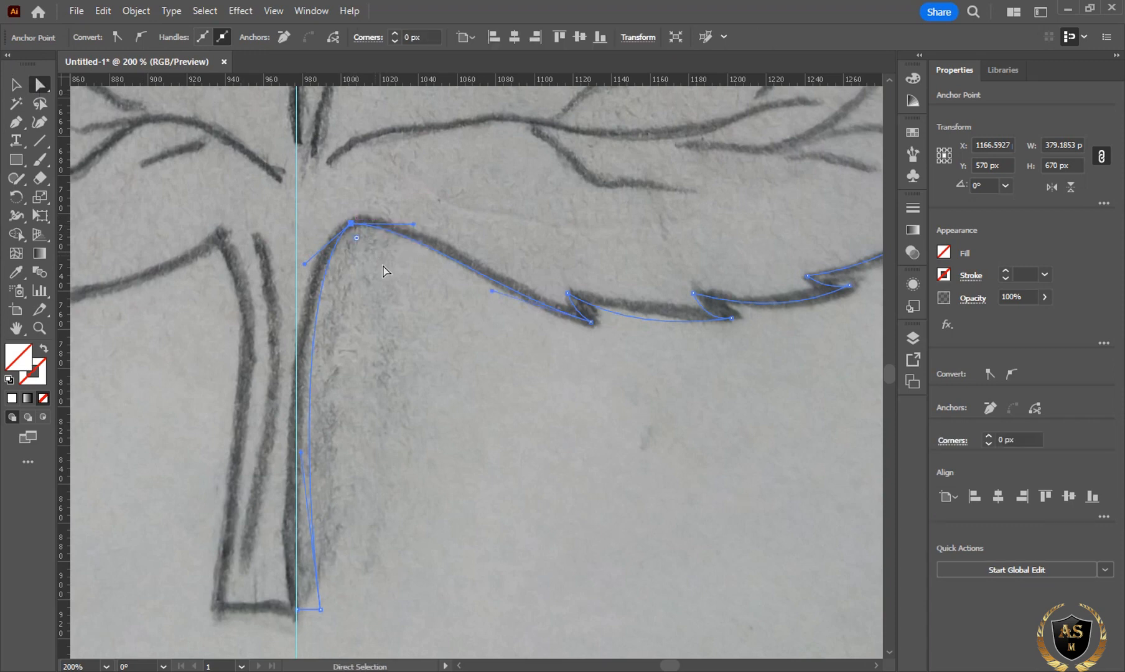
pyautogui.moveTo(359, 241); pyautogui.dragTo(365, 246)
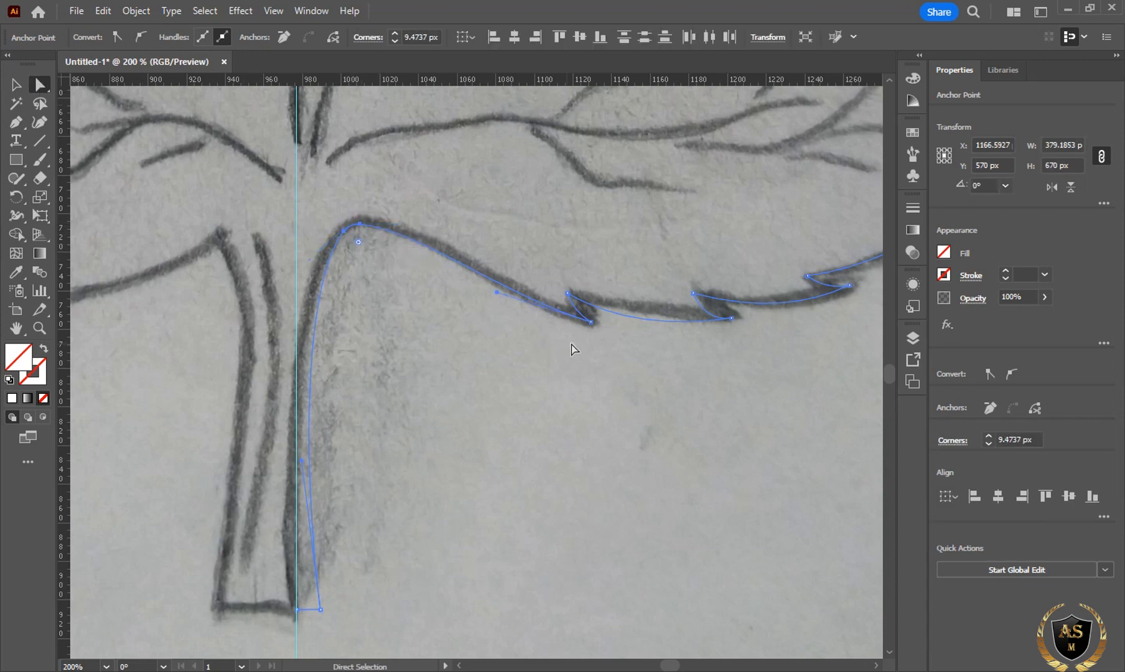
# Step: Move the tip of the lower edge's third tooth to X 1204 px, Y 752 px and refine its inner curve
pyautogui.hscroll(5, 623, 342)
pyautogui.moveTo(557, 324); pyautogui.dragTo(560, 322)
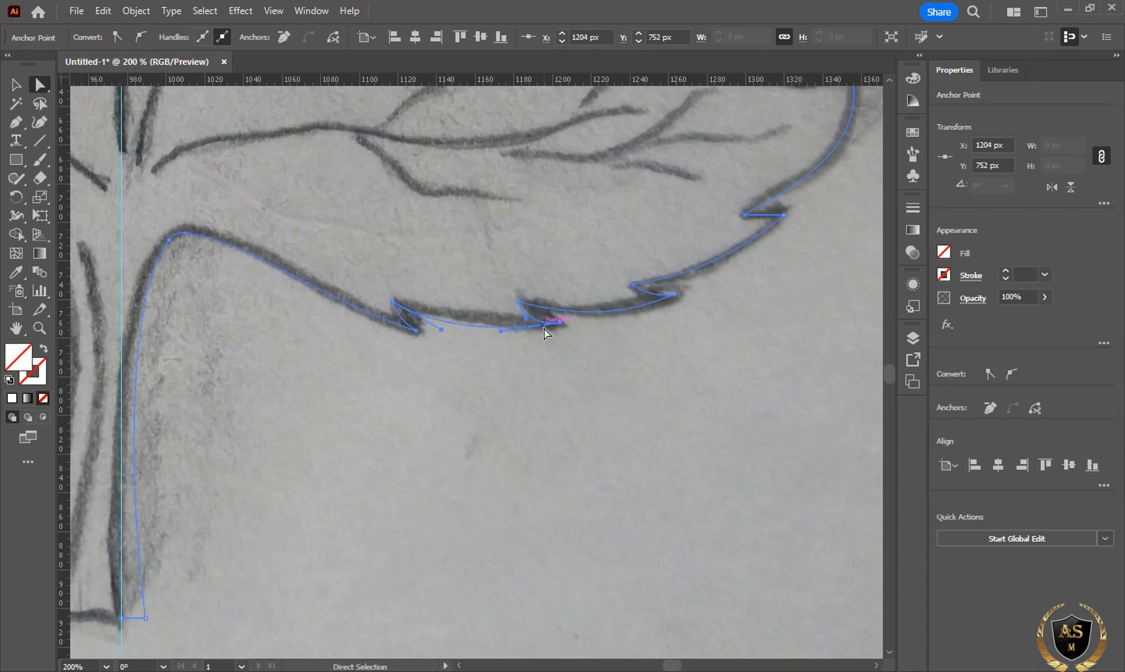
pyautogui.scroll(2, 543, 326)
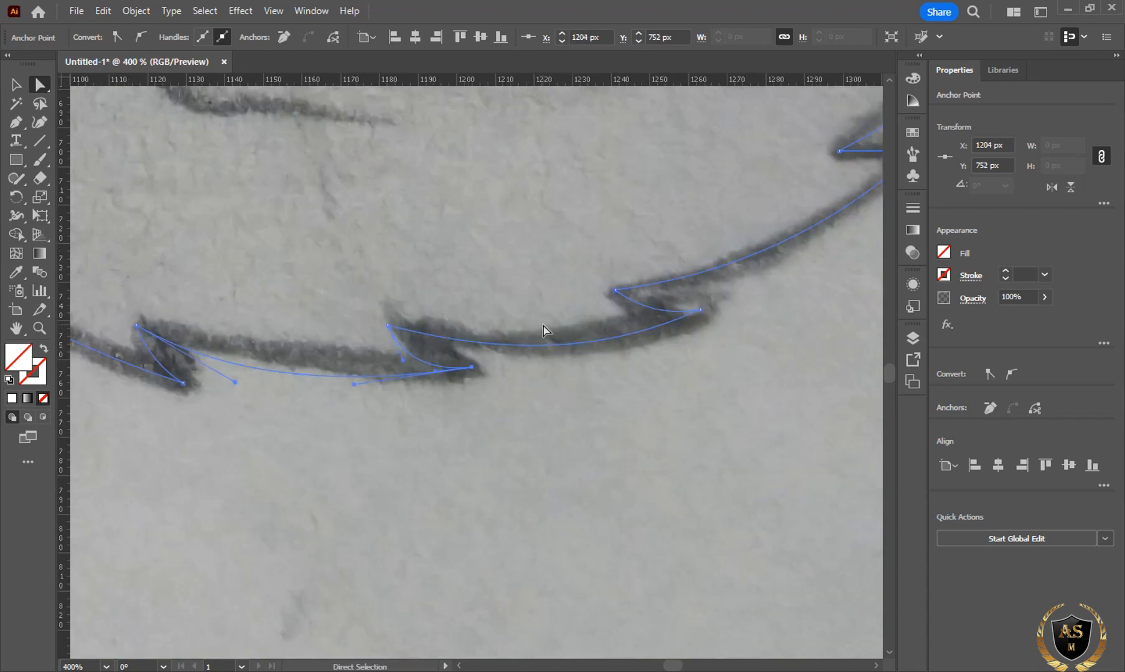
pyautogui.click(431, 369)
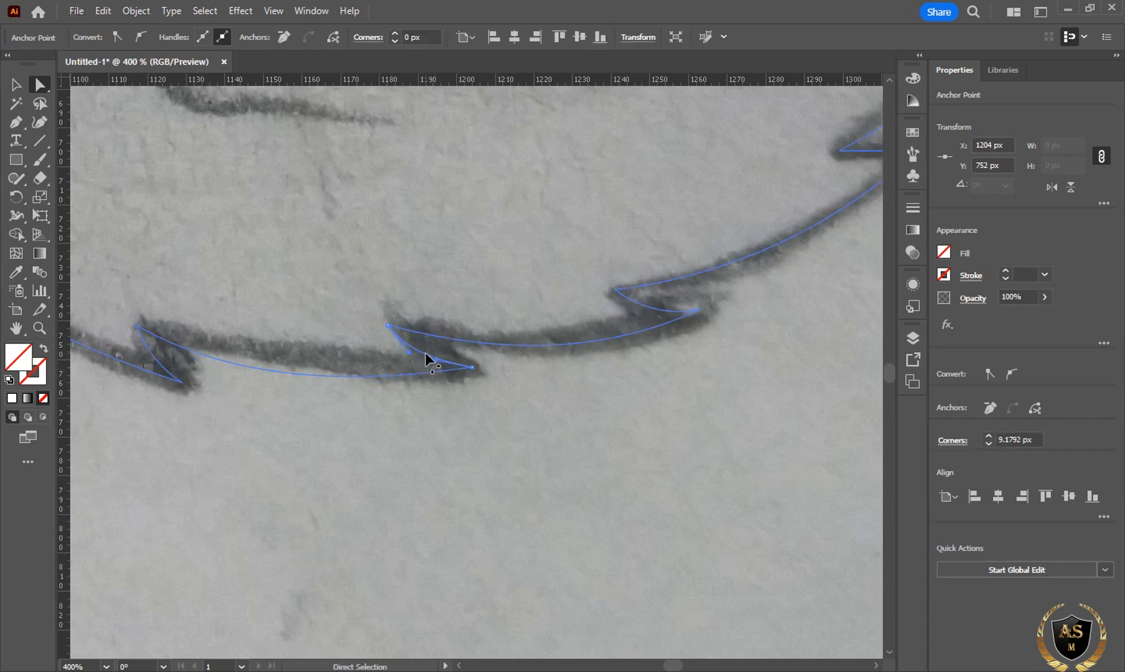
pyautogui.moveTo(426, 354); pyautogui.dragTo(437, 363)
# Step: Round the first notch of the right leaflet's upper edge and the junction with the middle leaflet, the latter to 2.0962 px
pyautogui.moveTo(618, 311); pyautogui.dragTo(762, 503)
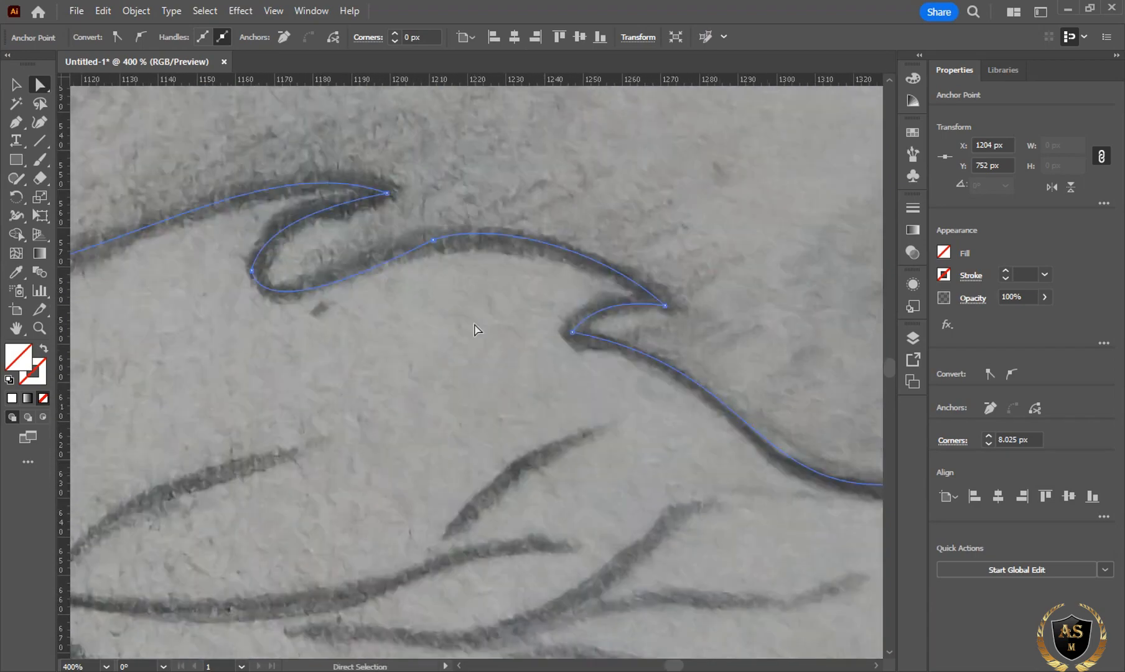
pyautogui.moveTo(475, 329); pyautogui.dragTo(728, 480)
pyautogui.moveTo(521, 429)
pyautogui.mouseDown()
pyautogui.moveTo(547, 437)
pyautogui.moveTo(530, 428)
pyautogui.mouseUp()
pyautogui.moveTo(346, 404); pyautogui.dragTo(501, 471)
pyautogui.click(352, 509)
pyautogui.moveTo(362, 504); pyautogui.dragTo(377, 526)
# Step: Round the corners of the second U-shaped notch on the middle leaflet's right edge, using a 5.4547 px radius
pyautogui.moveTo(364, 384); pyautogui.dragTo(507, 597)
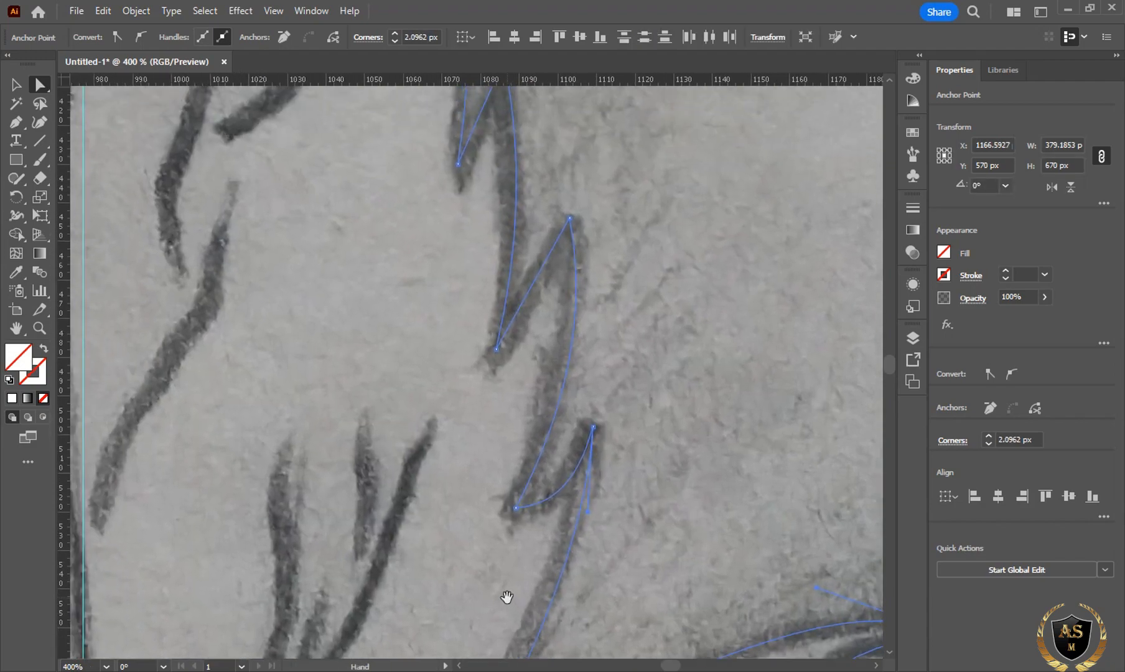
pyautogui.moveTo(395, 187); pyautogui.dragTo(509, 538)
pyautogui.moveTo(399, 349); pyautogui.dragTo(442, 448)
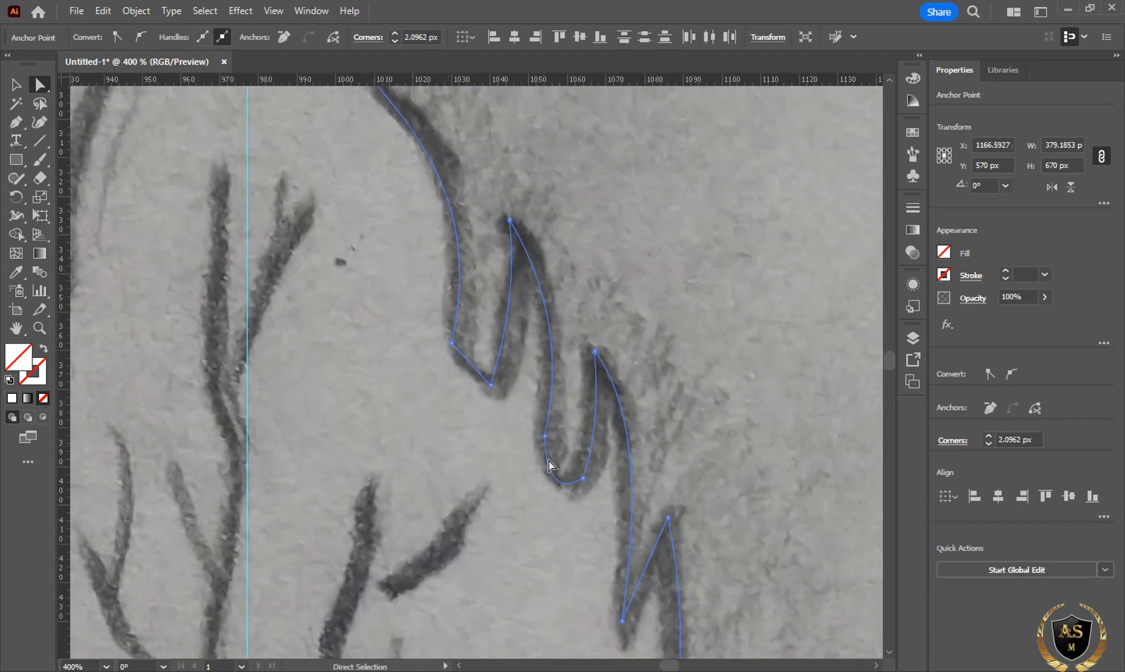
pyautogui.click(547, 440)
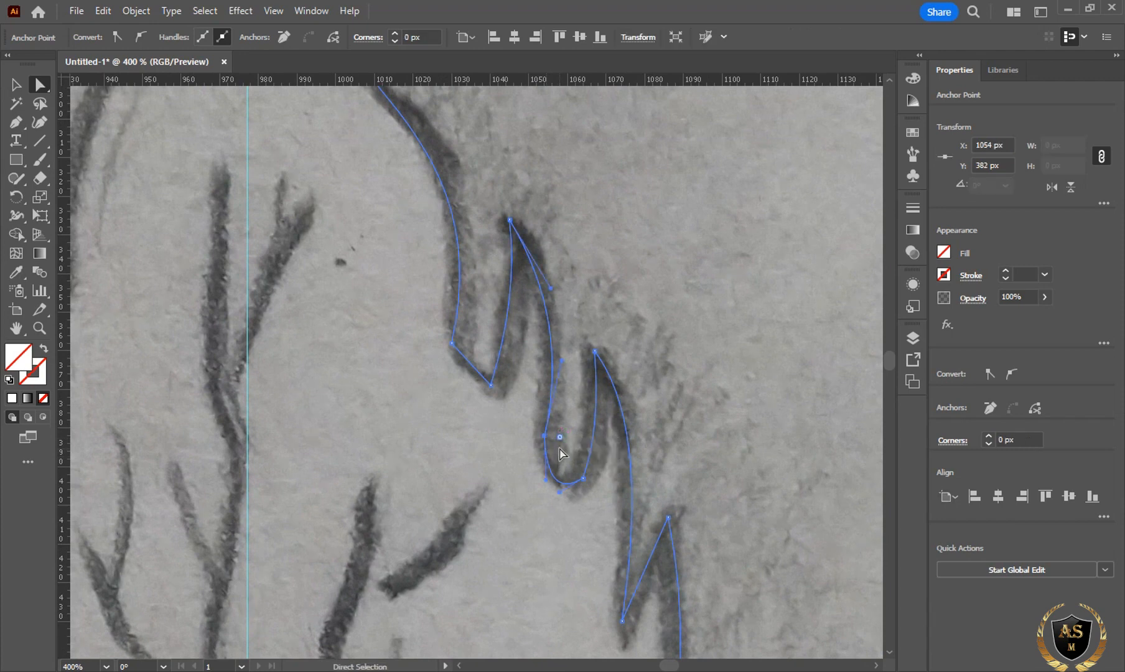
pyautogui.moveTo(559, 443)
pyautogui.mouseDown()
pyautogui.moveTo(588, 447)
pyautogui.moveTo(560, 453)
pyautogui.mouseUp()
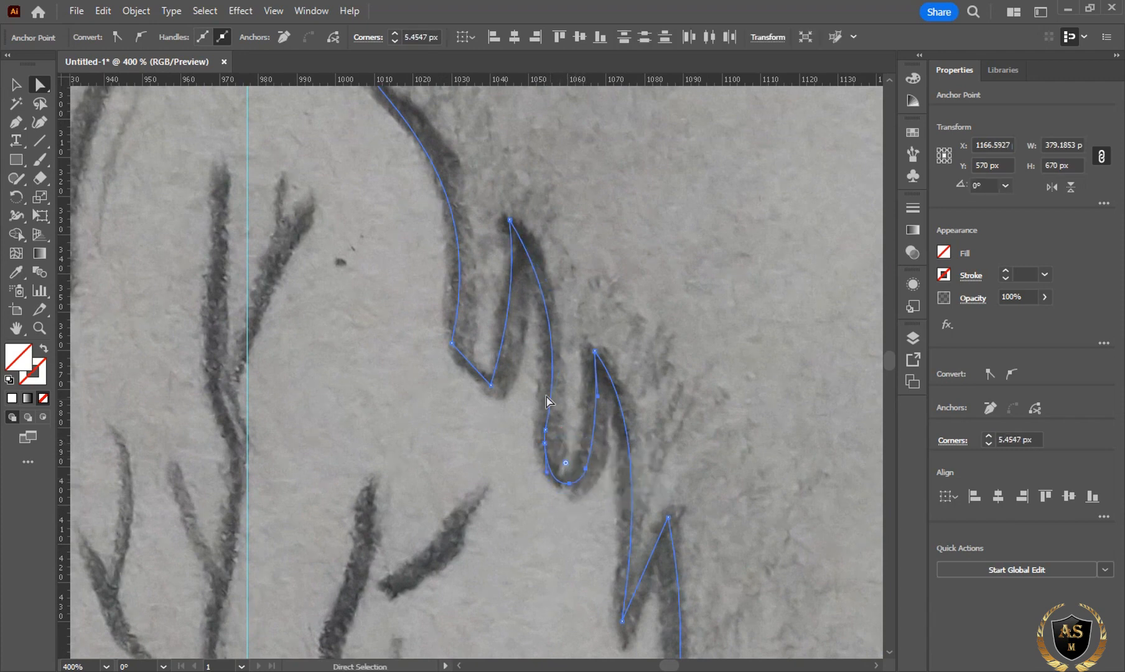
# Step: Round both corners of the uppermost notch on the middle leaflet's right edge, using a 4.7921 px radius
pyautogui.click(490, 385)
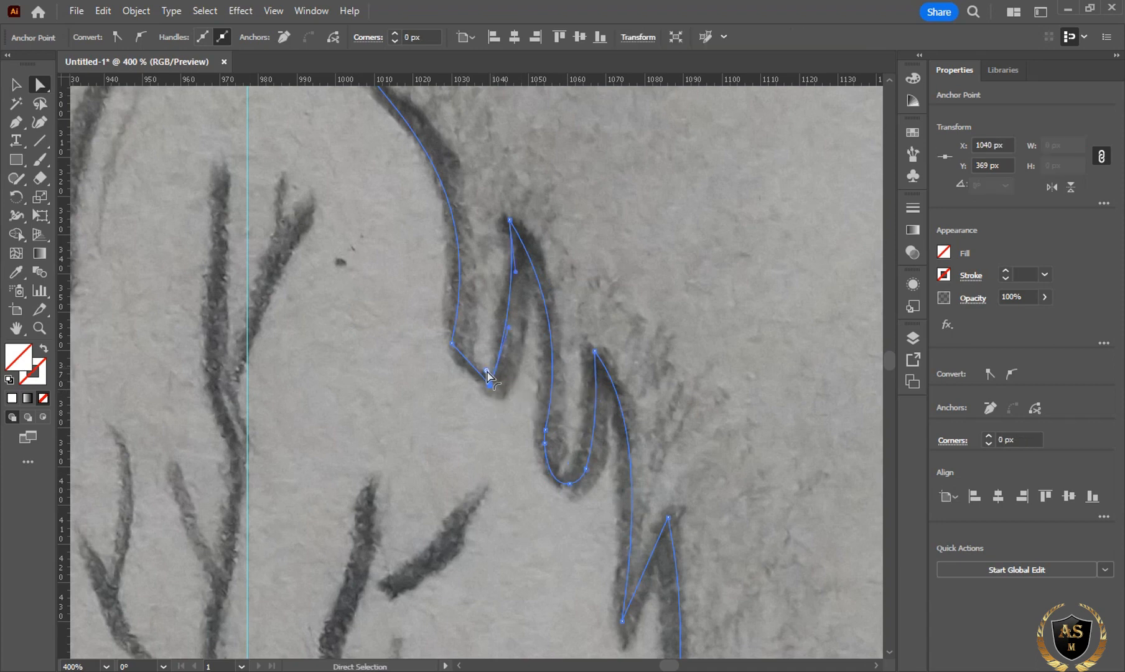
pyautogui.moveTo(485, 377); pyautogui.dragTo(473, 343)
pyautogui.click(452, 343)
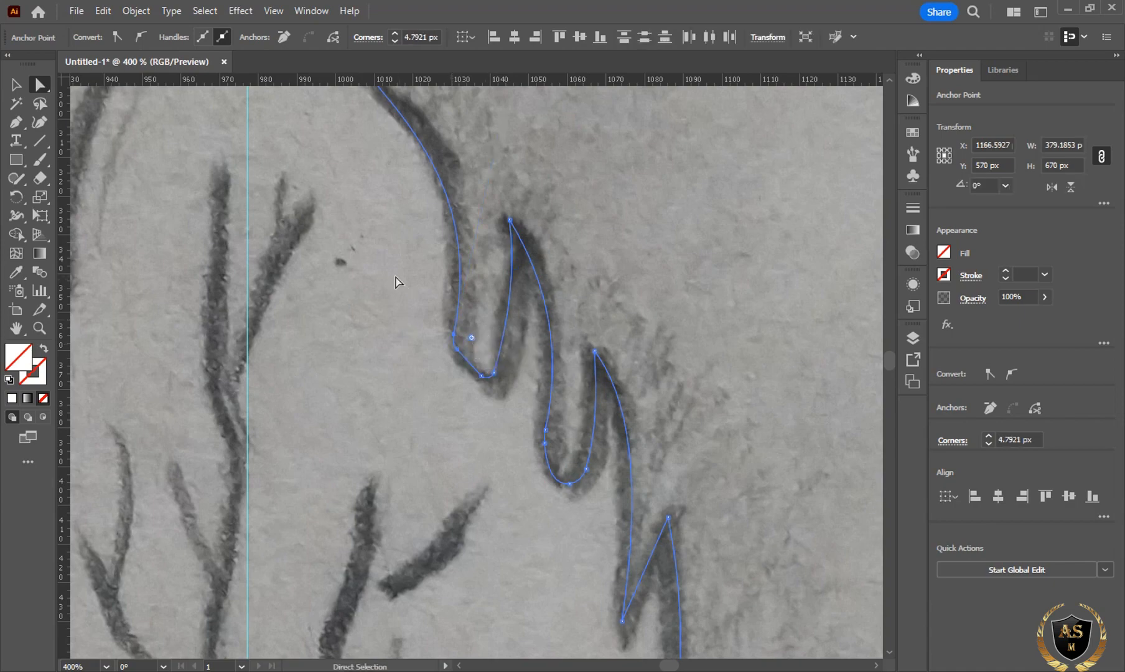
# Step: Remove the vertical guide running through the centre of the leaf
pyautogui.scroll(8, 396, 277)
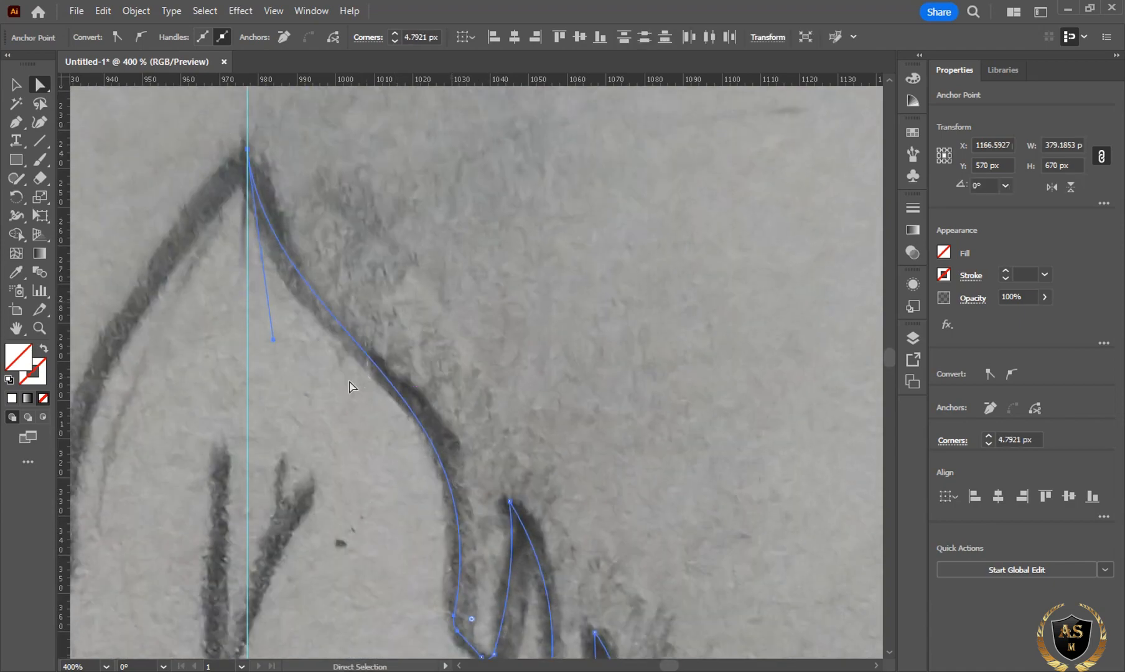
pyautogui.hotkey('ctrl', '-')
pyautogui.hotkey('ctrl', '-')
pyautogui.hotkey('ctrl', '-')
pyautogui.hotkey('ctrl', '-')
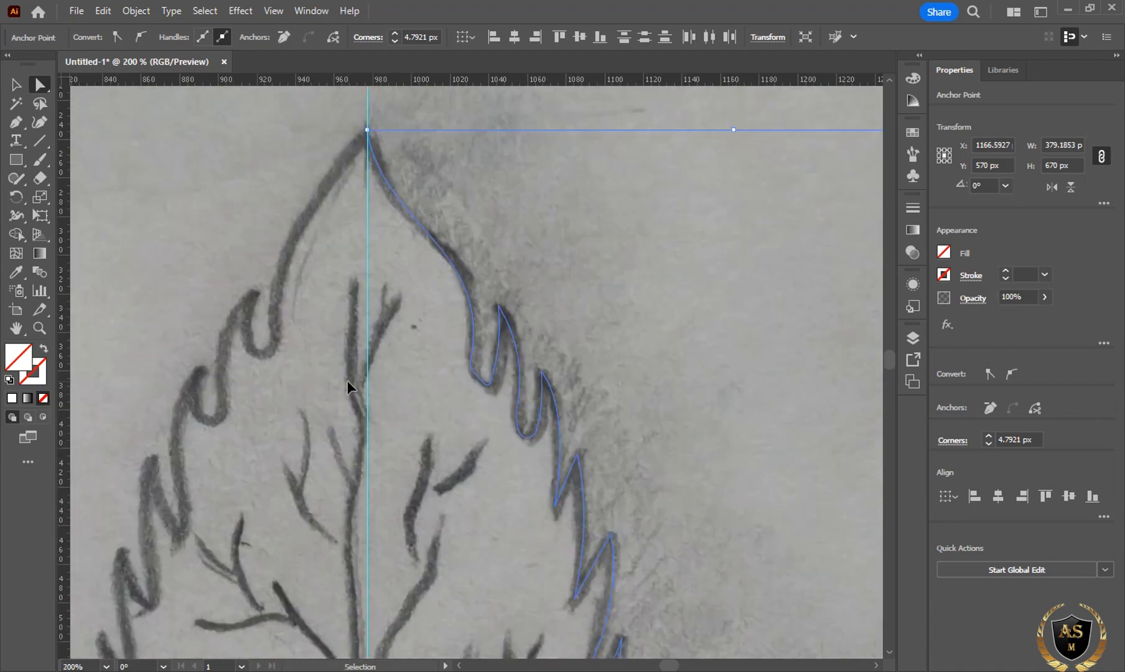
pyautogui.click(418, 180)
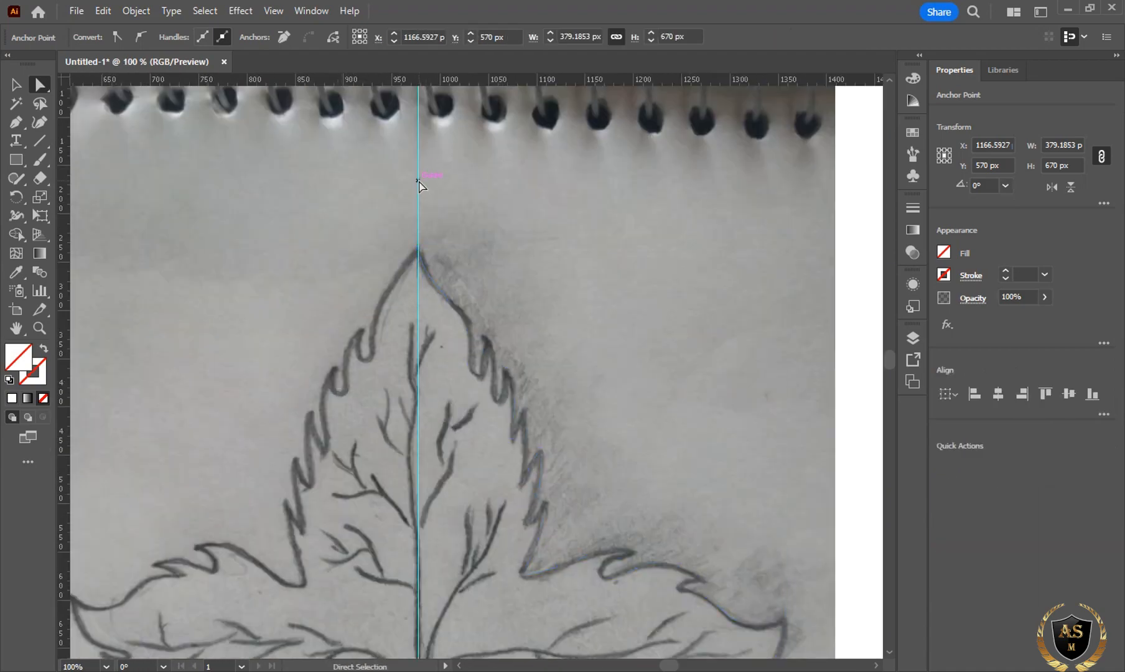
pyautogui.press('Delete')
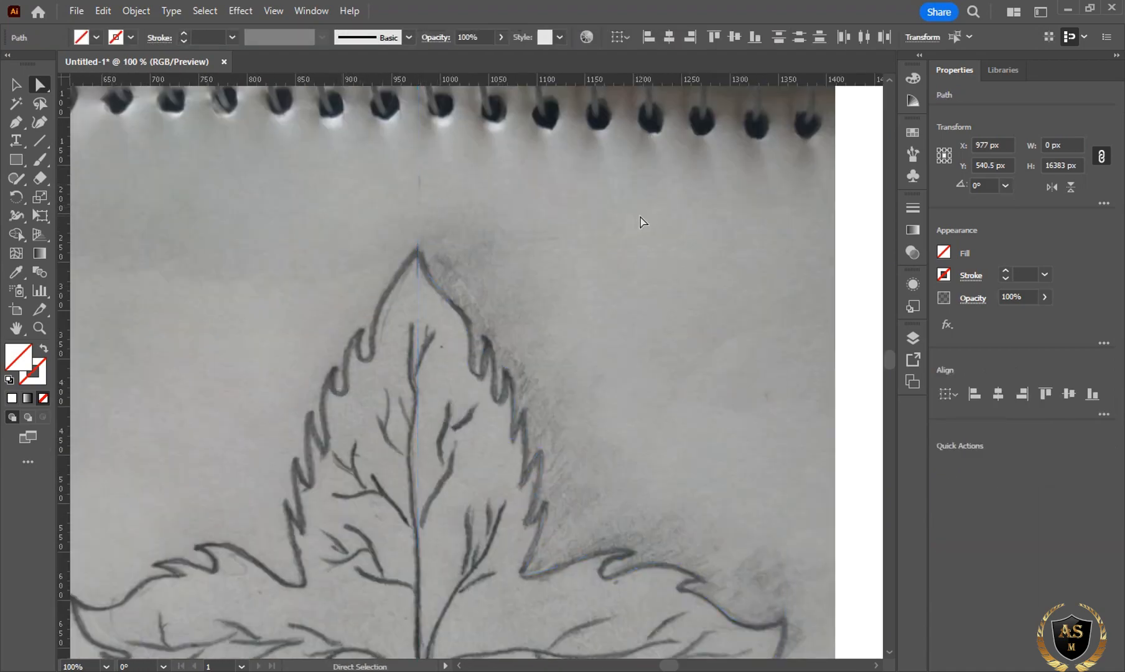
# Step: Reflect a copy of the right half outline across the vertical axis through the leaf's top tip
pyautogui.moveTo(639, 221); pyautogui.dragTo(371, 507)
pyautogui.scroll(1, 592, 409)
pyautogui.scroll(-4, 632, 356)
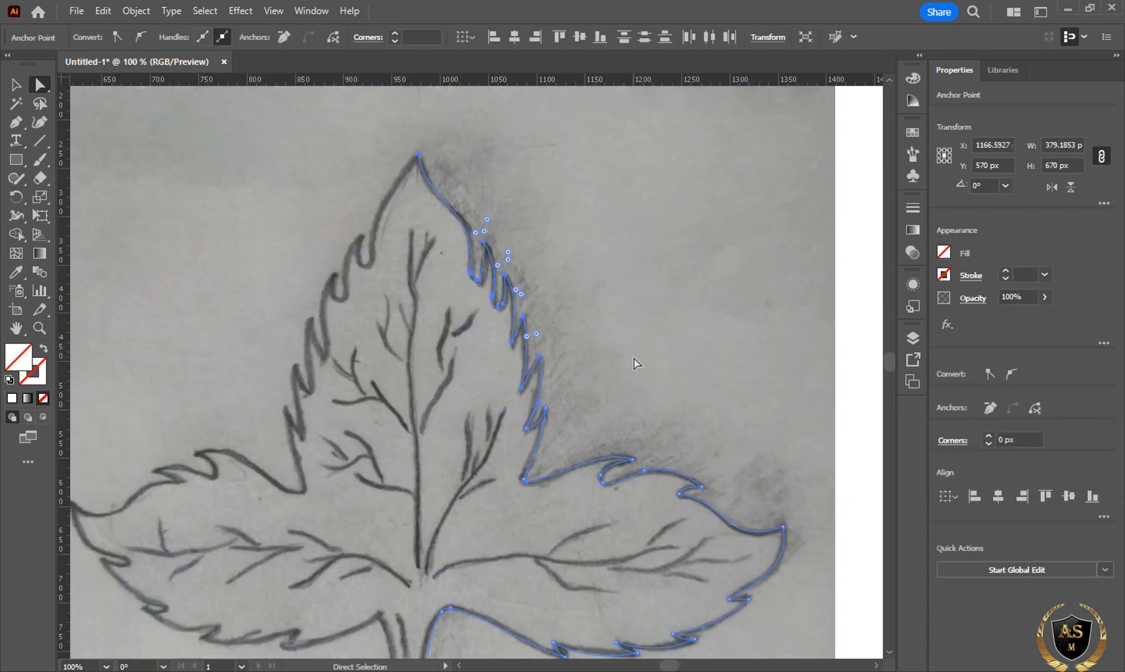
pyautogui.hotkey('ctrl', '-')
pyautogui.hotkey('ctrl', '-')
pyautogui.scroll(-2, 634, 364)
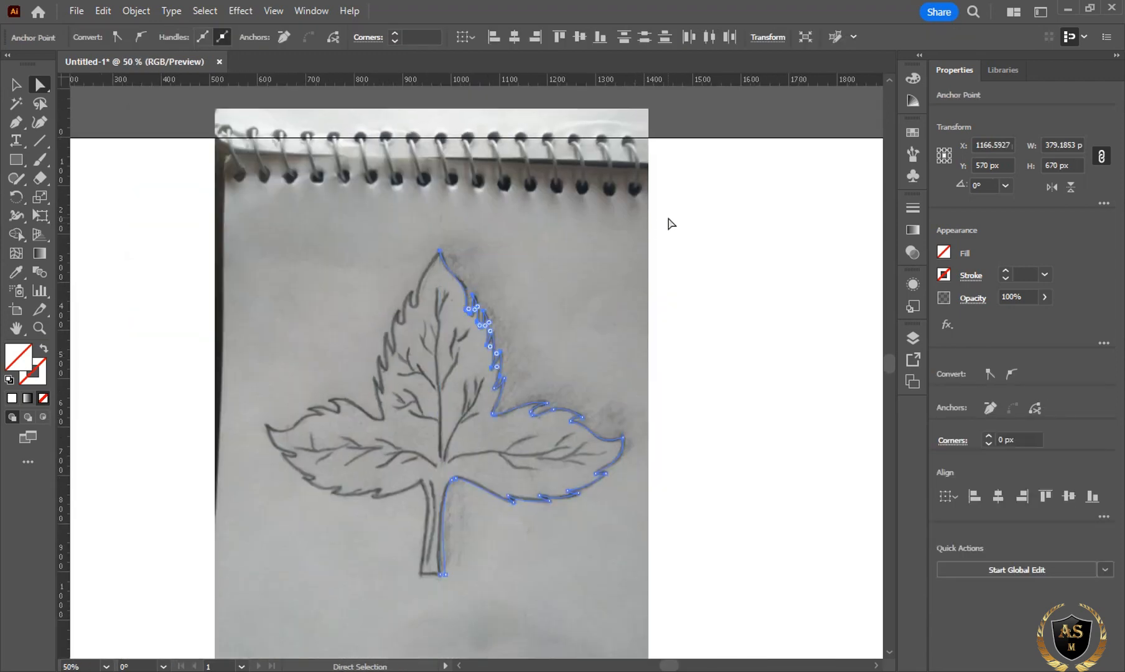
pyautogui.moveTo(660, 221); pyautogui.dragTo(351, 590)
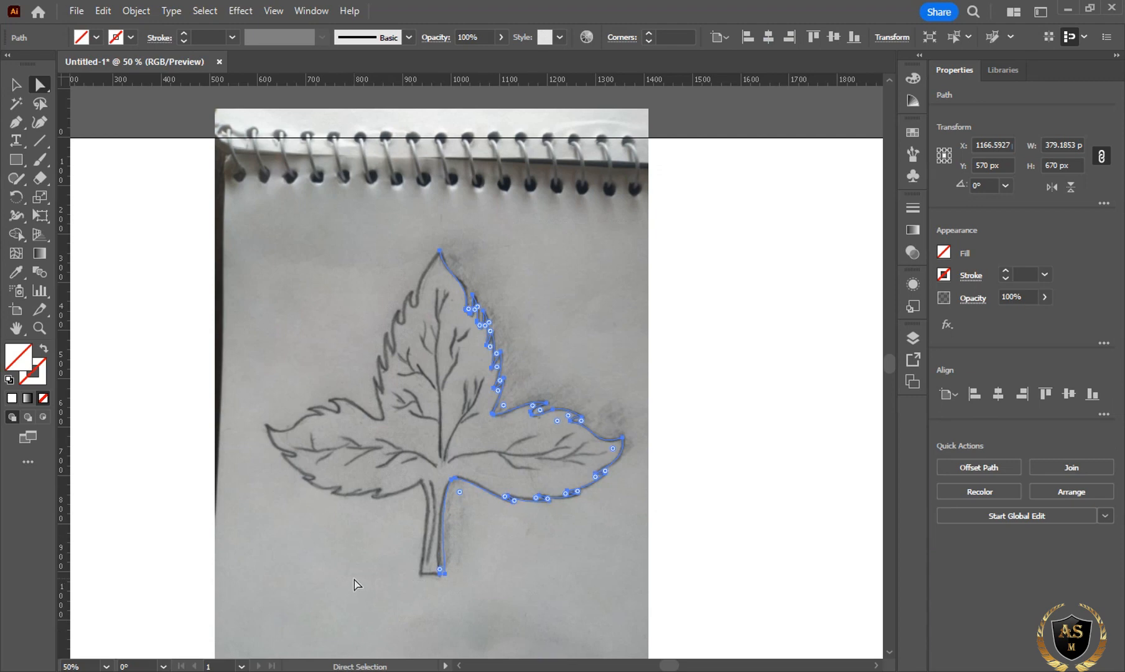
pyautogui.rightClick(16, 198)
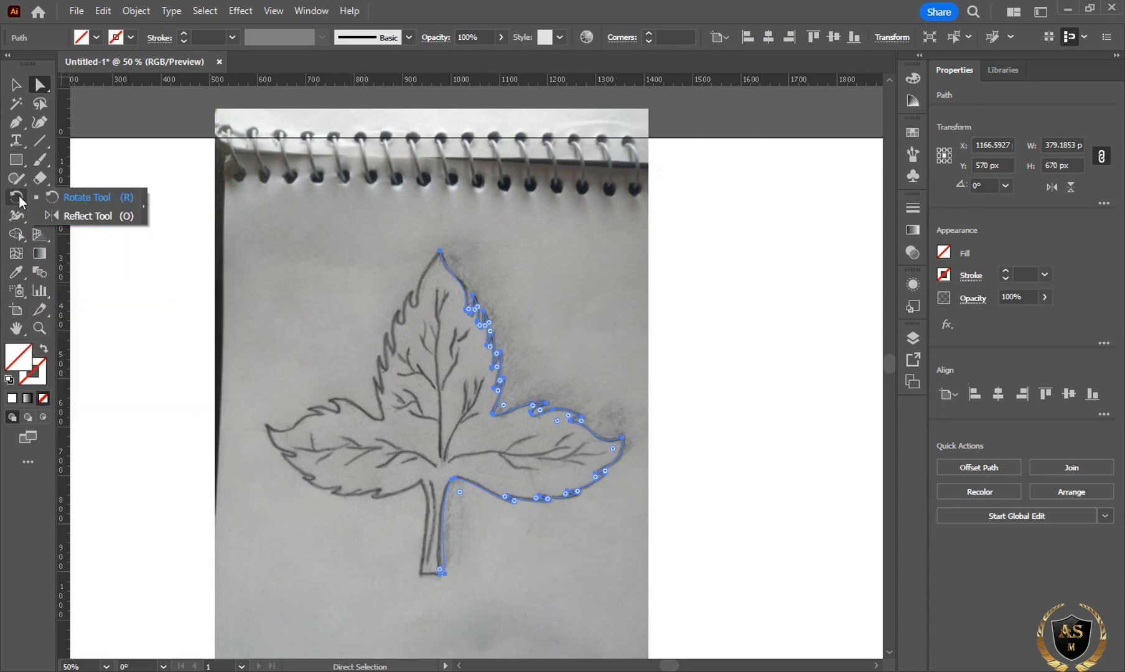
pyautogui.click(87, 215)
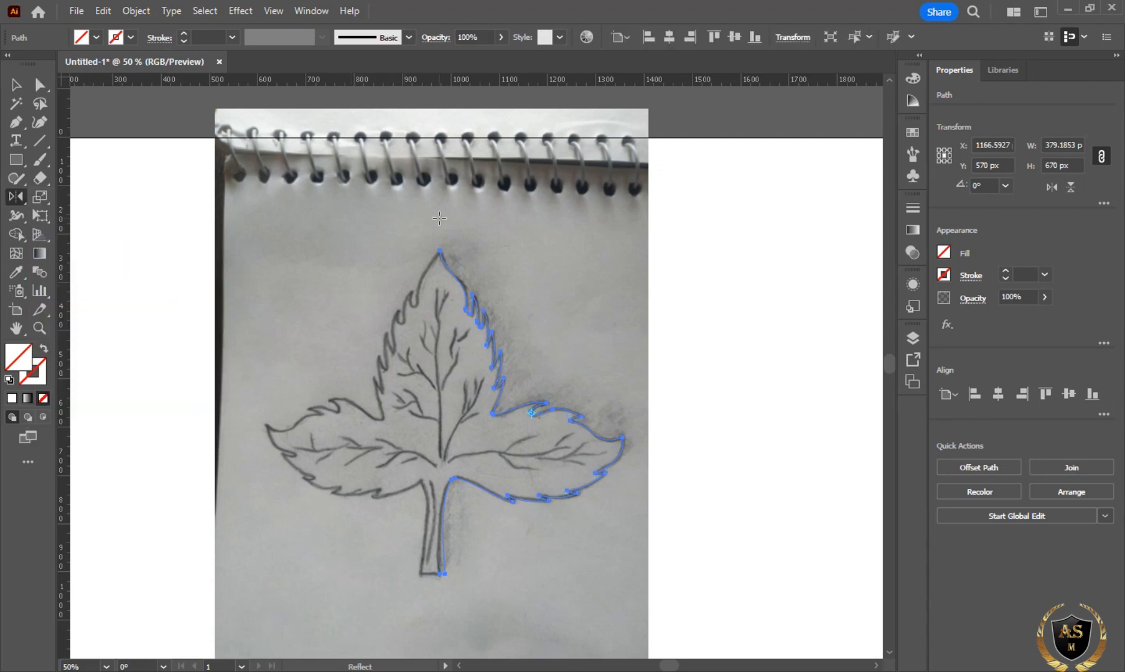
pyautogui.keyDown('alt'); pyautogui.click(439, 251); pyautogui.keyUp('alt')
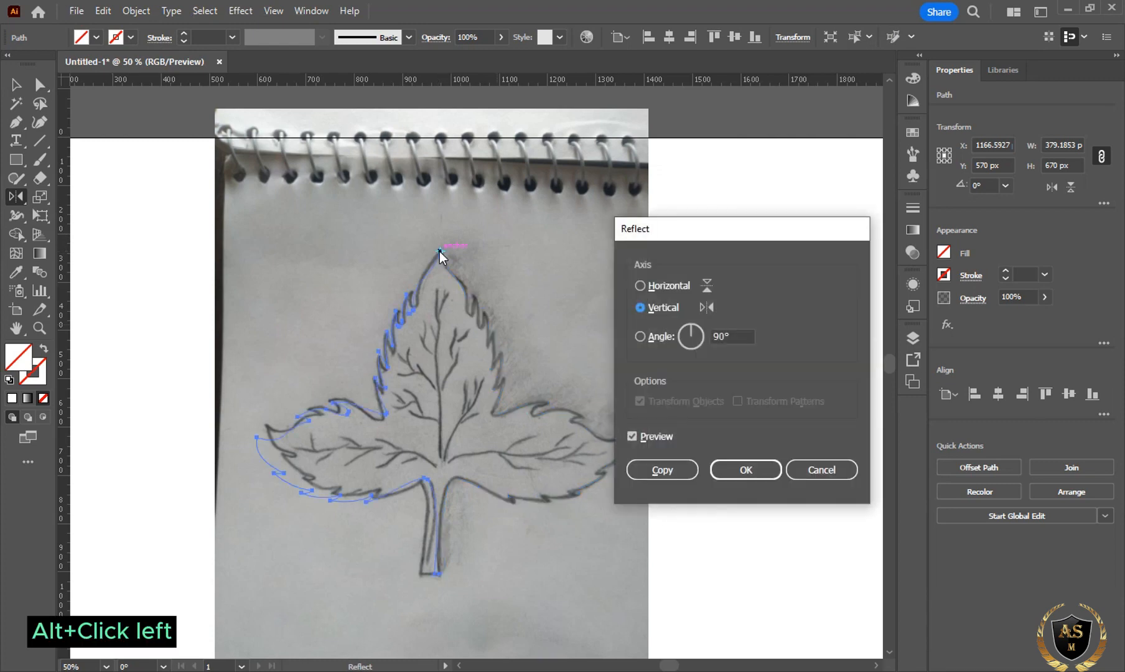
pyautogui.click(673, 474)
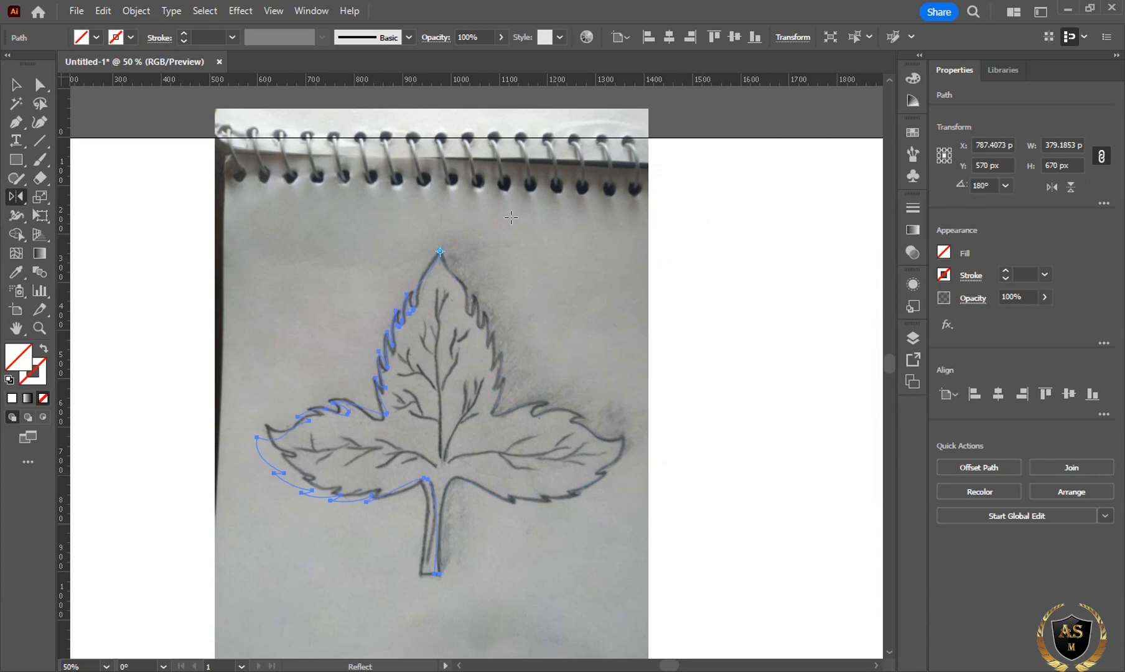
# Step: Merge the two mirrored halves into one closed leaf shape with the Shape Builder
pyautogui.click(15, 84)
pyautogui.moveTo(585, 363); pyautogui.dragTo(224, 556)
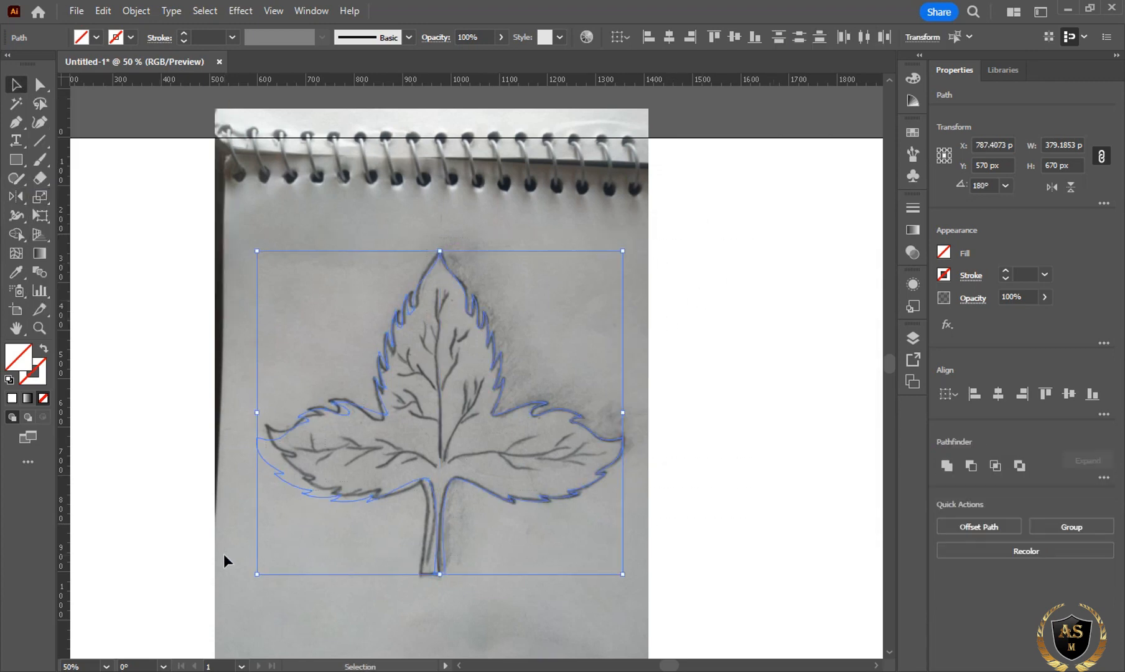
pyautogui.click(15, 234)
pyautogui.click(458, 389)
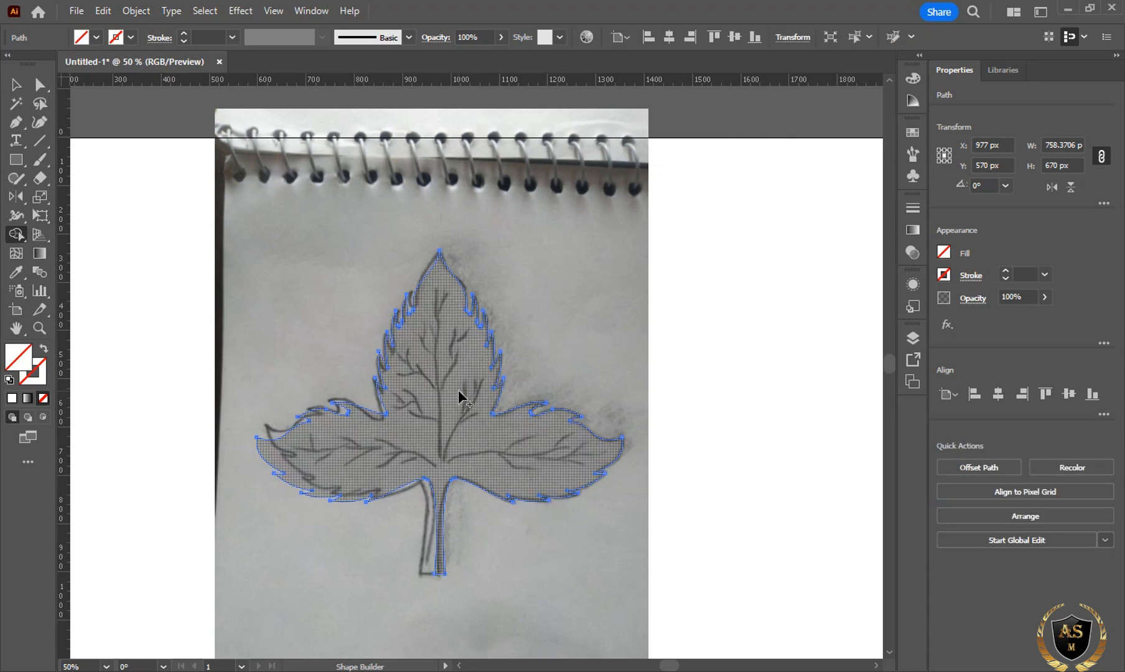
# Step: Give the merged leaf outline a black 1 pt stroke
pyautogui.click(131, 37)
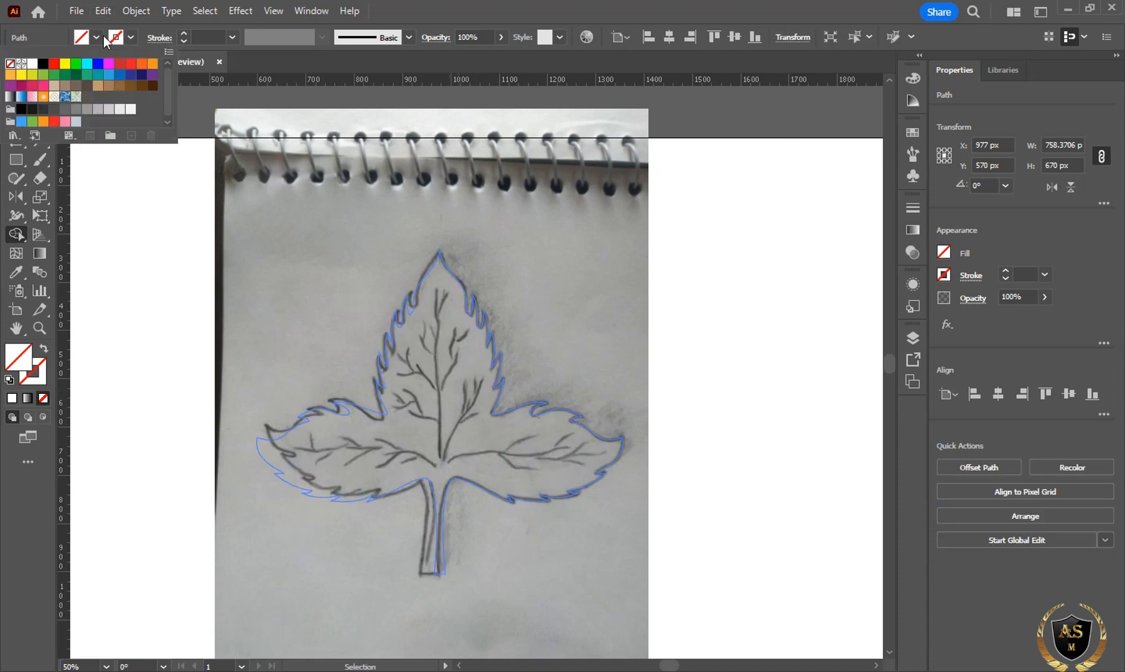
pyautogui.click(43, 64)
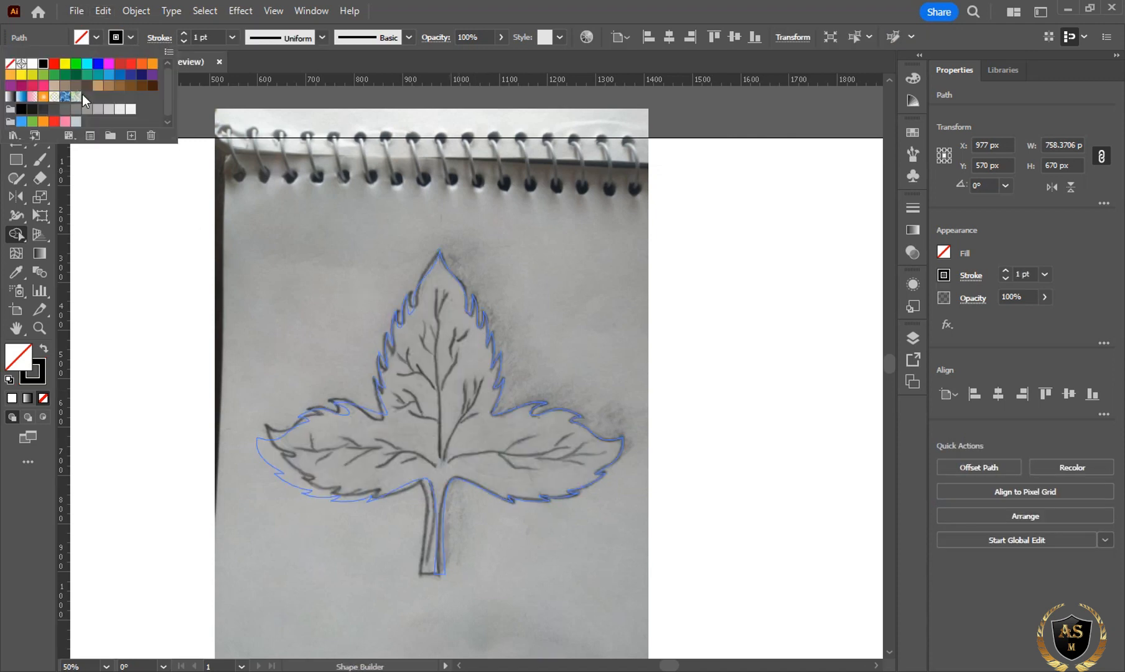
pyautogui.click(130, 37)
pyautogui.click(17, 85)
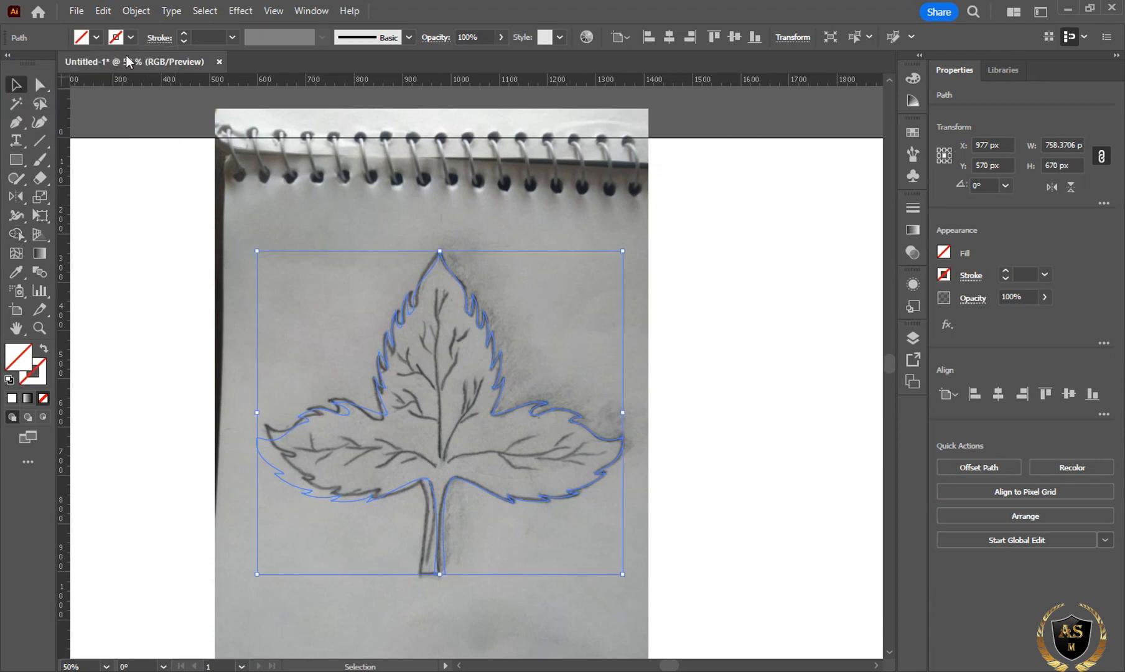
pyautogui.click(130, 37)
pyautogui.click(42, 64)
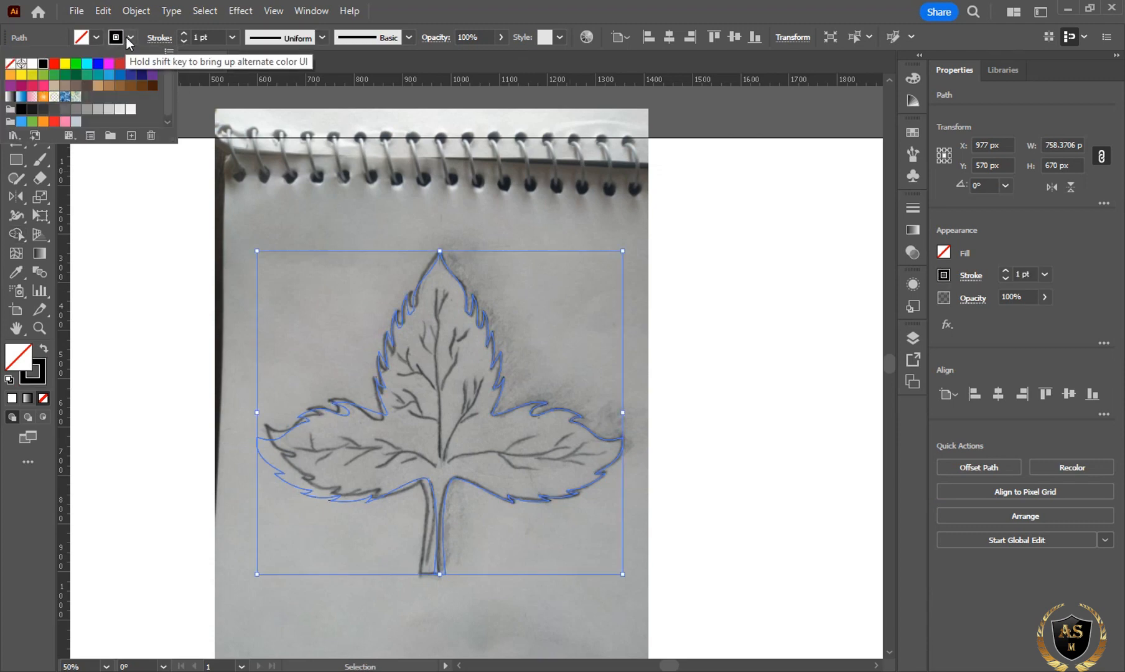
pyautogui.click(558, 321)
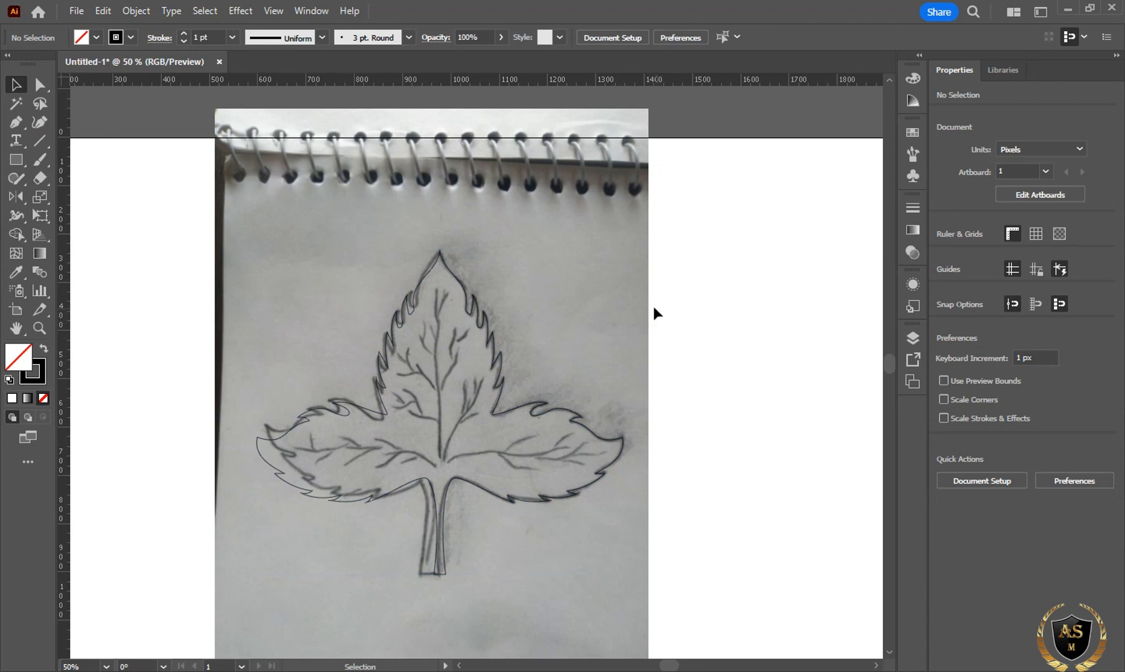
# Step: Unlock the linked sketch photo beneath the leaf outline and delete it
pyautogui.click(912, 337)
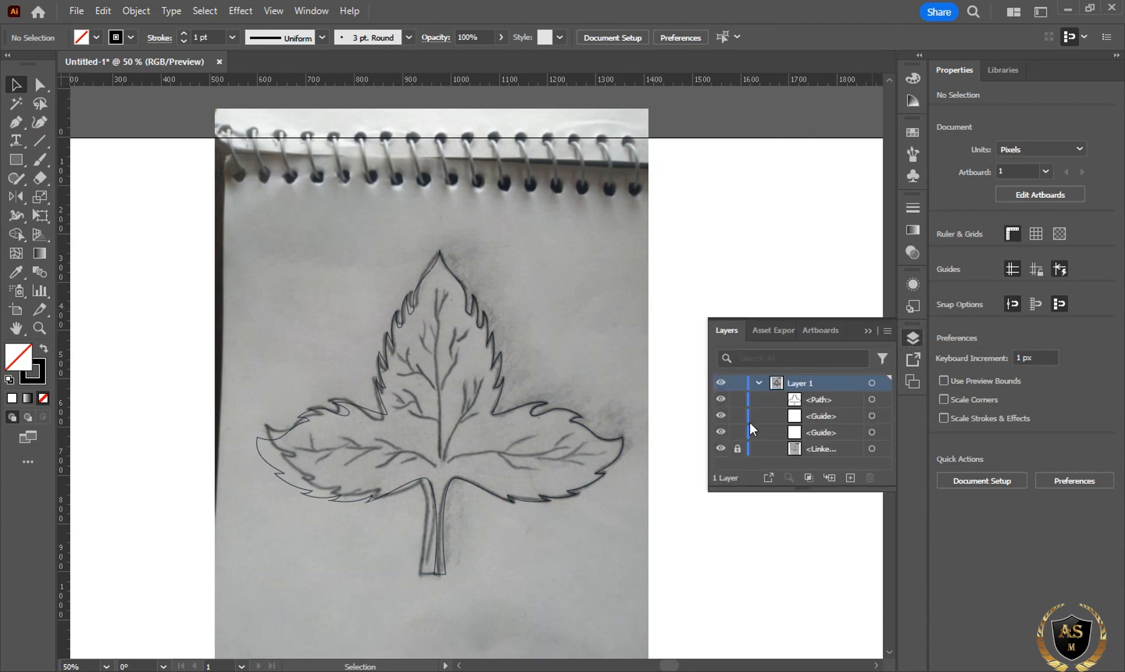
pyautogui.click(738, 448)
pyautogui.click(814, 448)
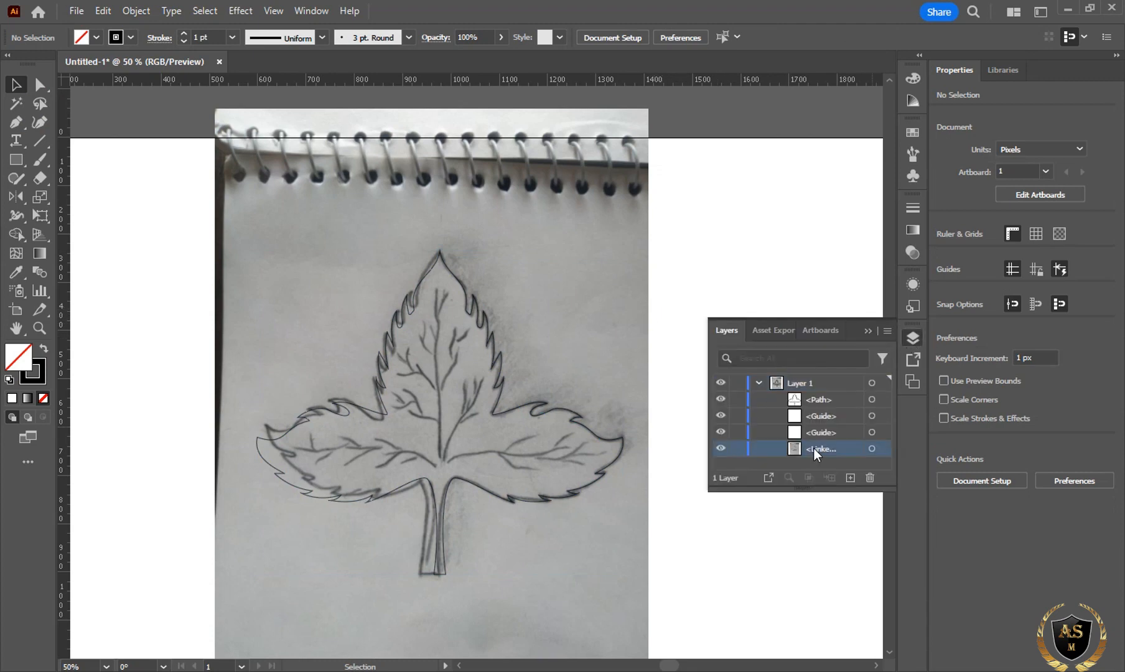
pyautogui.click(595, 316)
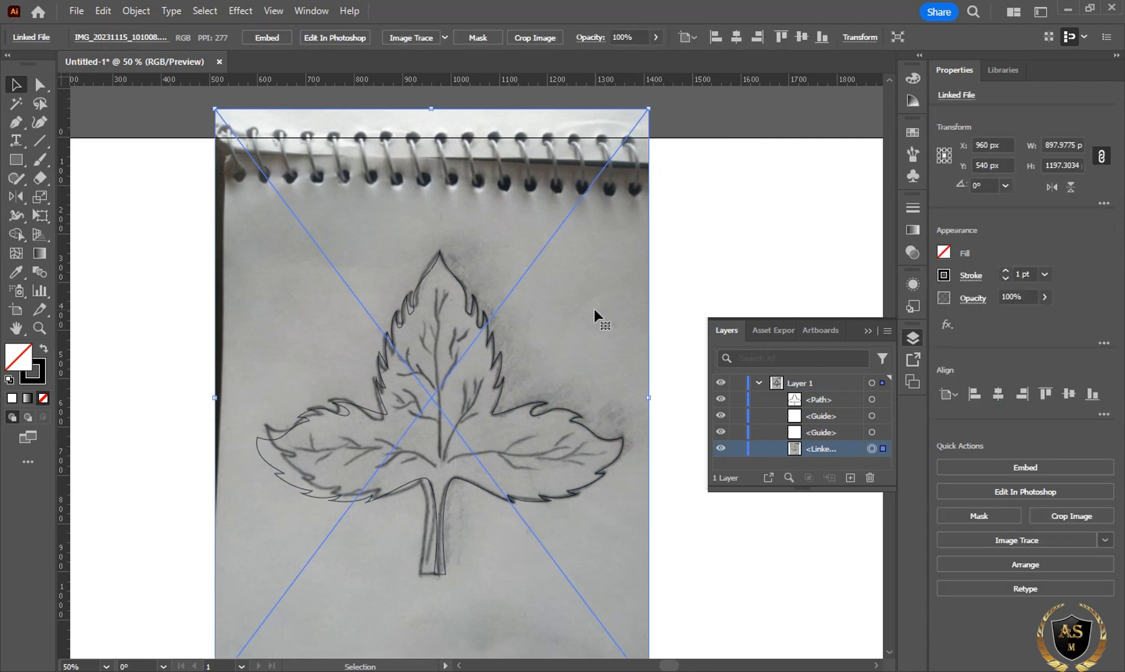
pyautogui.click(870, 329)
pyautogui.press('Delete')
# Step: Fill the leaf with dark green and lower the fill's brightness to 32.16%, giving 00522B
pyautogui.moveTo(741, 204); pyautogui.dragTo(224, 606)
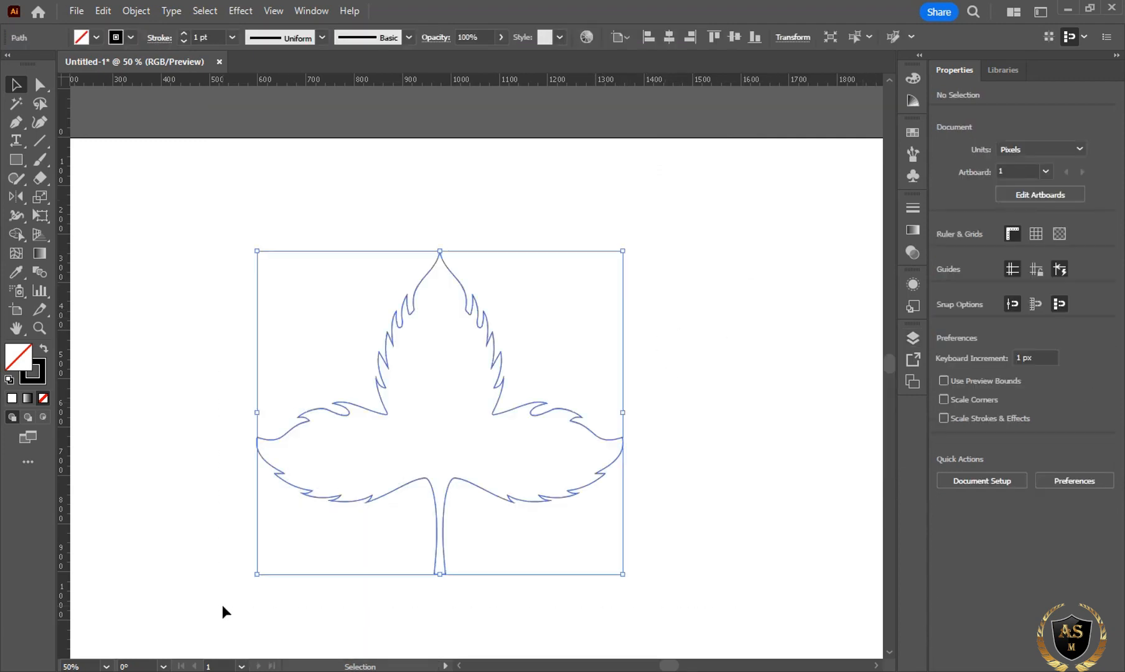
pyautogui.click(944, 252)
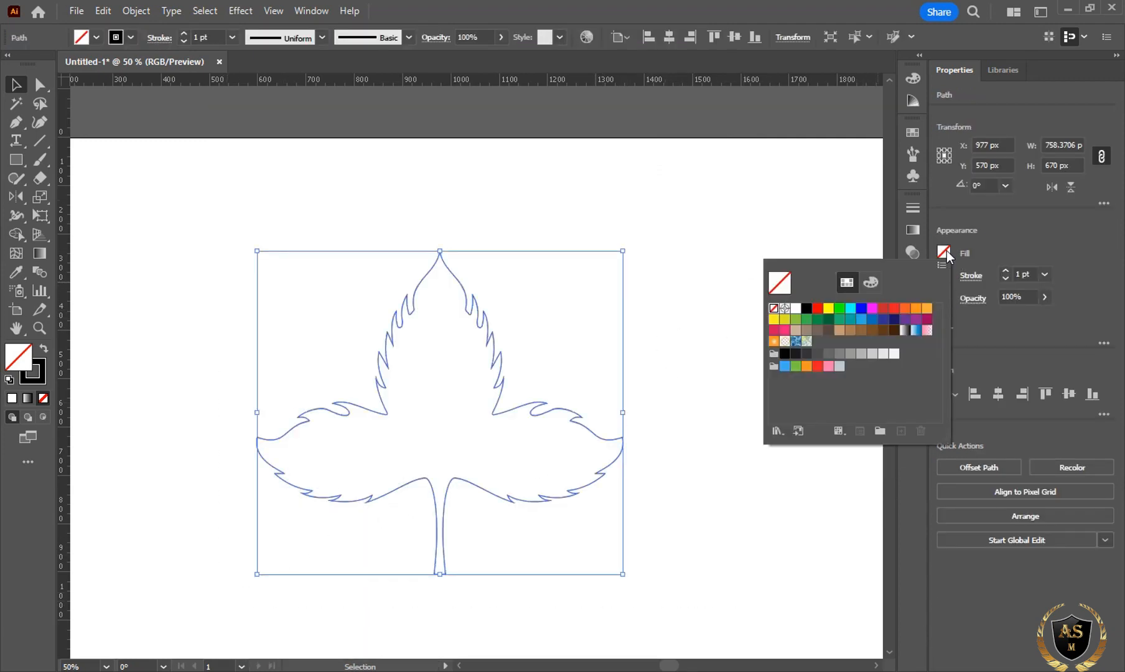
pyautogui.click(830, 321)
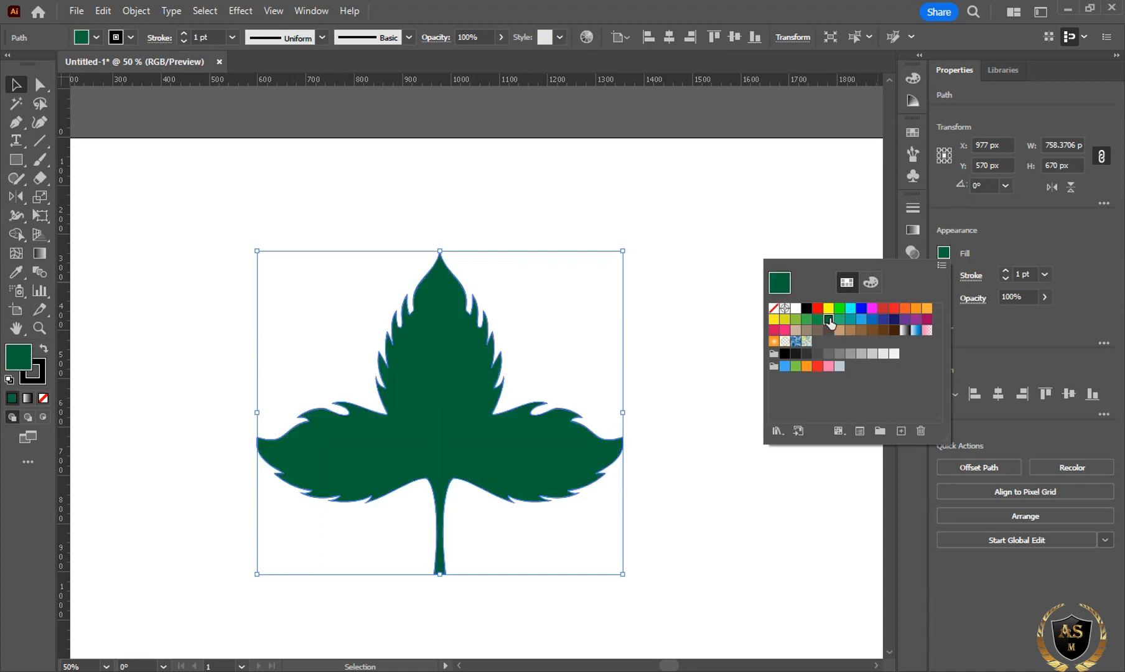
pyautogui.click(918, 76)
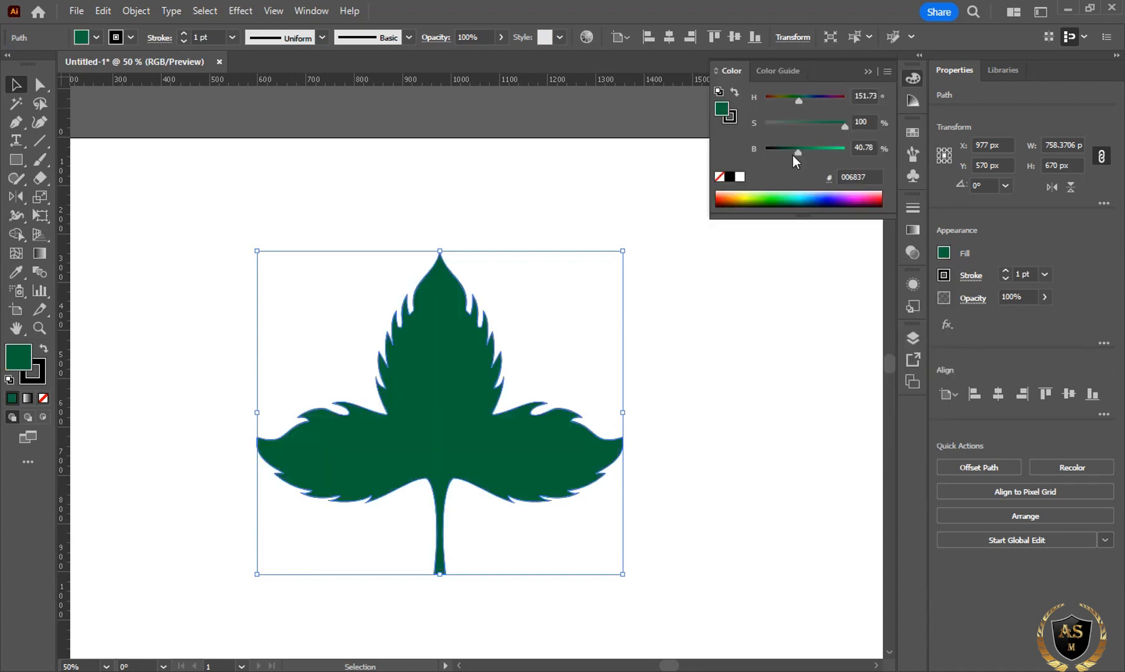
pyautogui.moveTo(794, 154)
pyautogui.mouseDown()
pyautogui.moveTo(805, 156)
pyautogui.moveTo(793, 154)
pyautogui.mouseUp()
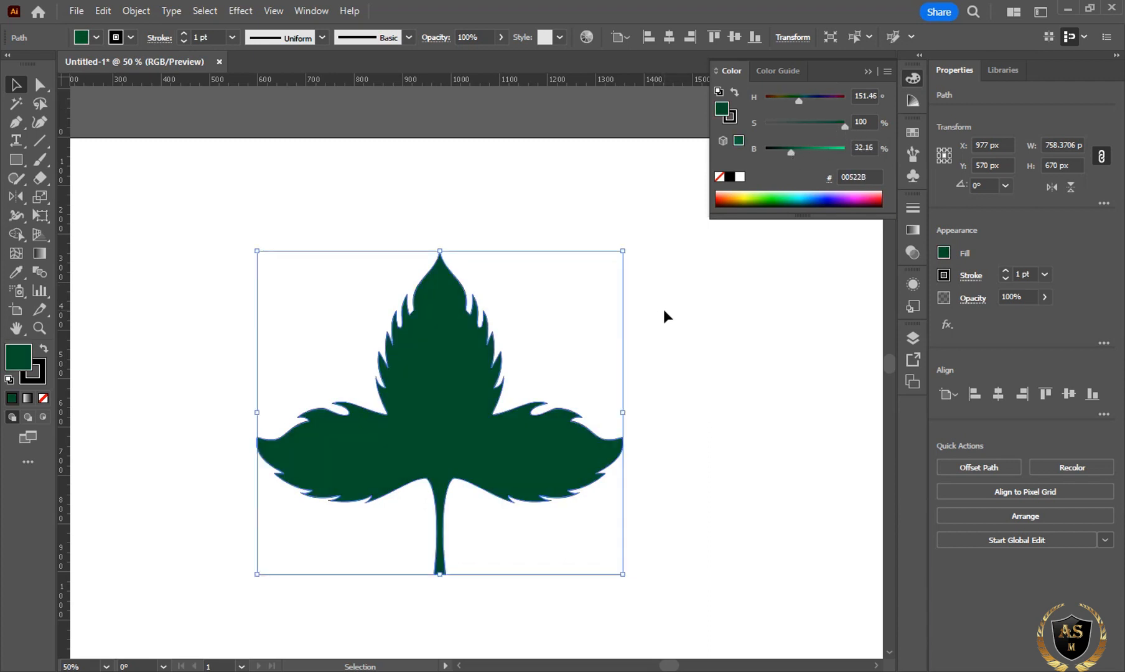
pyautogui.click(663, 309)
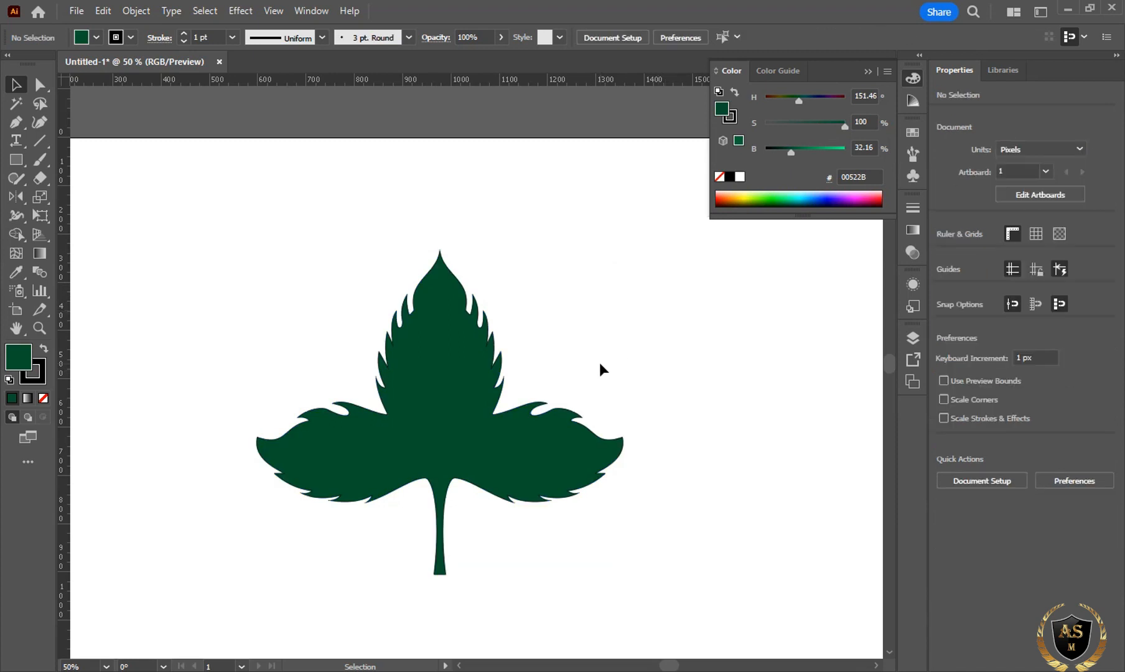
# Step: Paint a branching main vein with side veins on the right leaflet, using the Paintbrush with no fill and a black 1 pt stroke
pyautogui.click(40, 158)
pyautogui.click(96, 38)
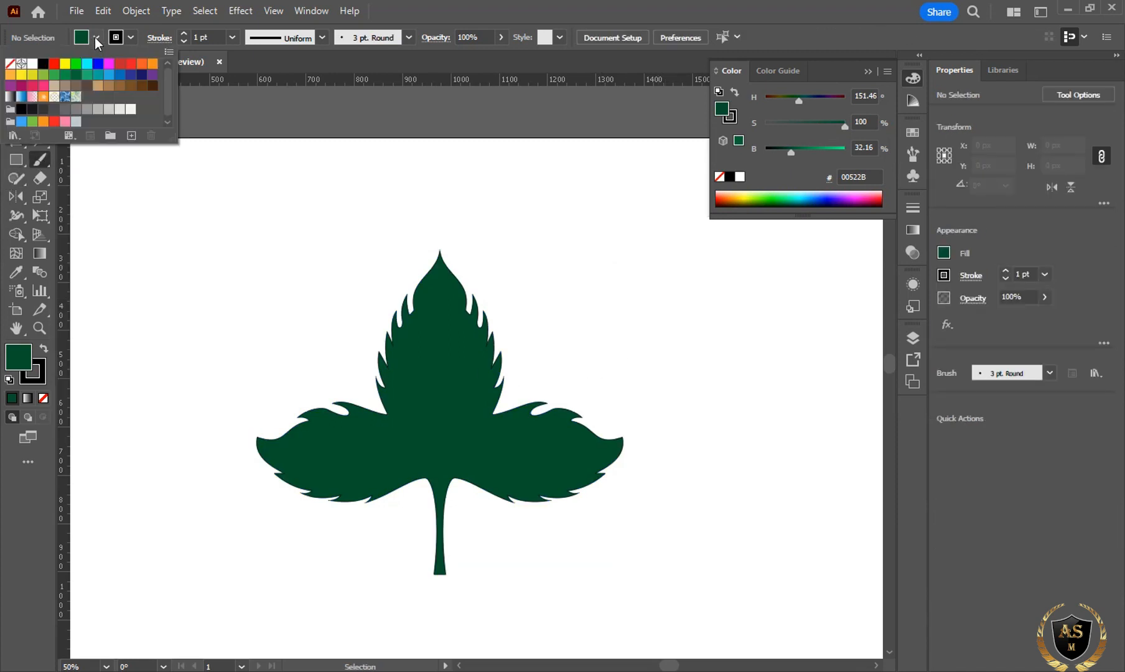
pyautogui.click(9, 68)
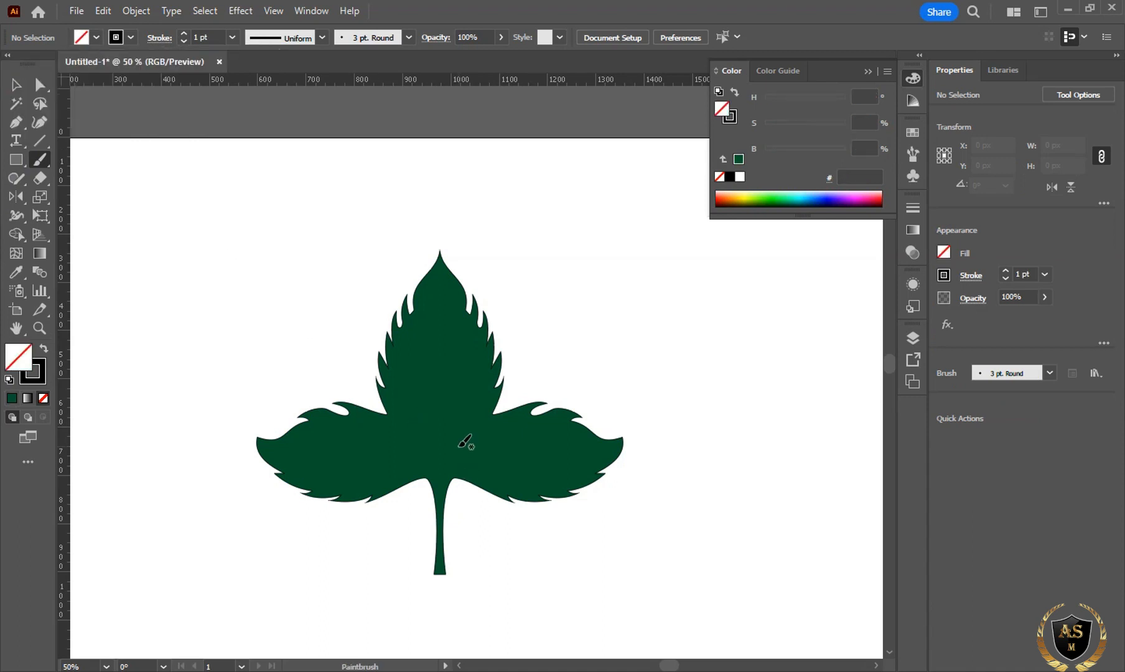
pyautogui.hotkey('ctrl', '=')
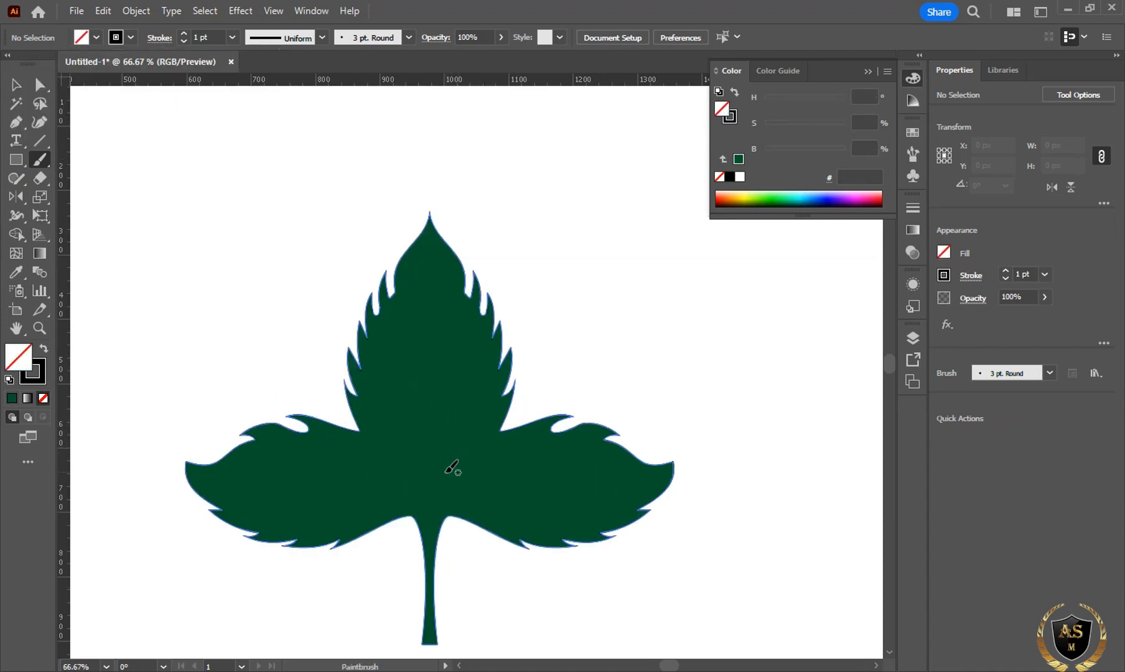
pyautogui.moveTo(460, 470)
pyautogui.mouseDown()
pyautogui.moveTo(629, 483)
pyautogui.moveTo(604, 461)
pyautogui.mouseUp()
pyautogui.moveTo(516, 468)
pyautogui.mouseDown()
pyautogui.moveTo(575, 450)
pyautogui.moveTo(543, 483)
pyautogui.moveTo(555, 504)
pyautogui.mouseUp()
pyautogui.moveTo(485, 469); pyautogui.dragTo(532, 510)
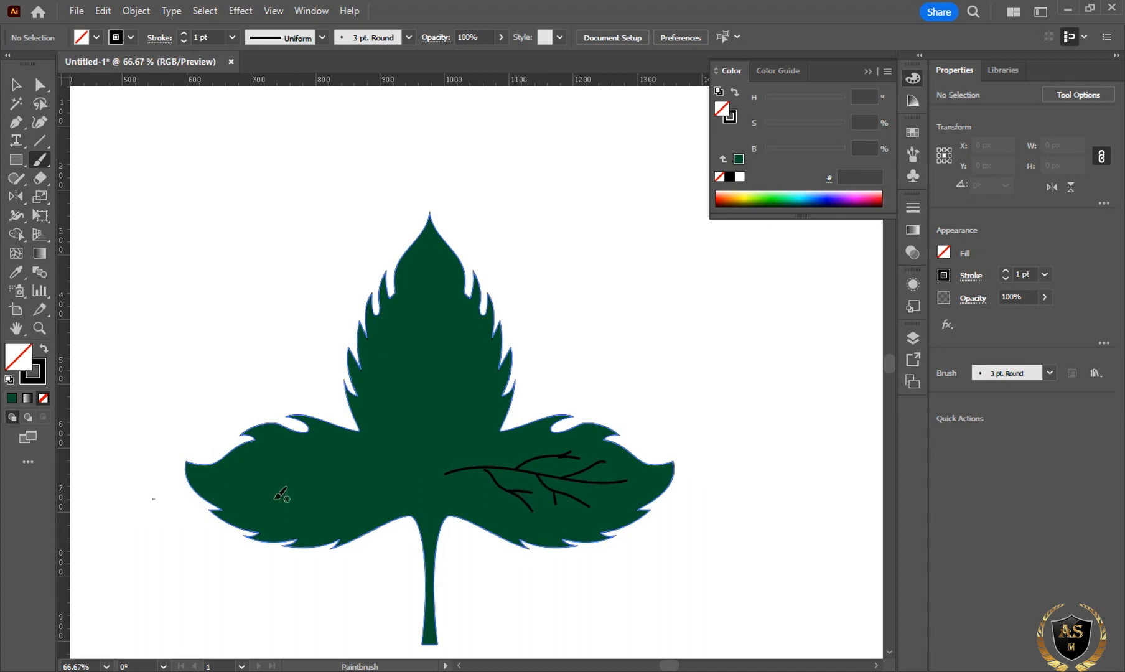
# Step: Paint a main vein on the left leaflet with forked side veins above and below it
pyautogui.moveTo(391, 475)
pyautogui.mouseDown()
pyautogui.moveTo(226, 474)
pyautogui.moveTo(253, 497)
pyautogui.moveTo(230, 499)
pyautogui.moveTo(283, 503)
pyautogui.mouseUp()
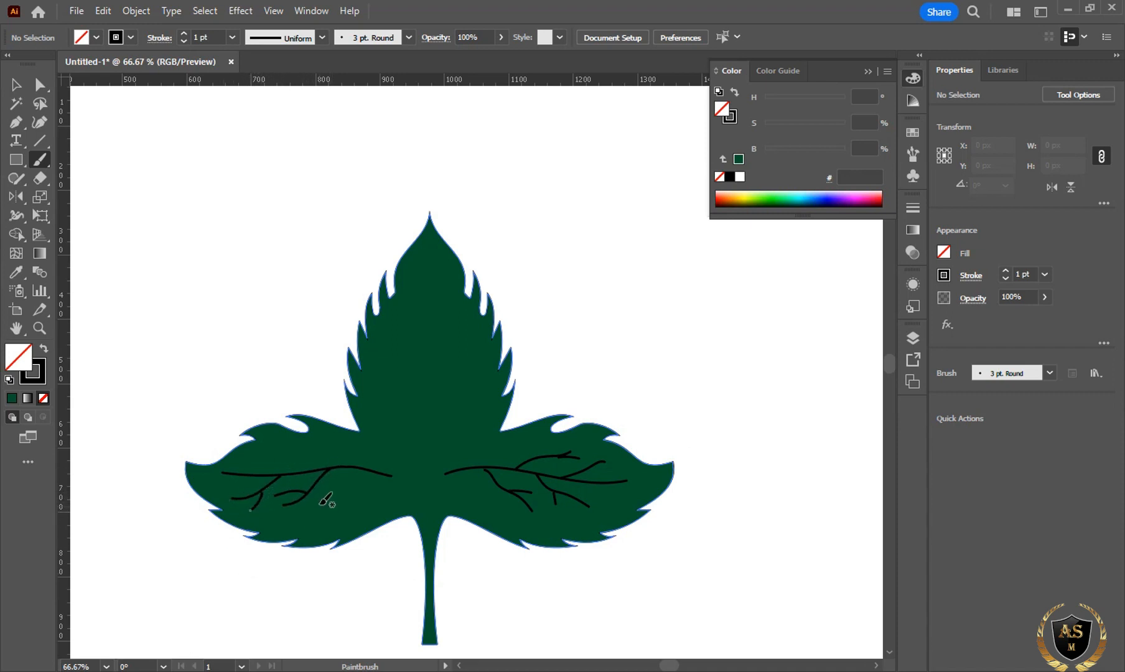
pyautogui.moveTo(311, 502); pyautogui.dragTo(303, 510)
pyautogui.moveTo(346, 465); pyautogui.dragTo(309, 447)
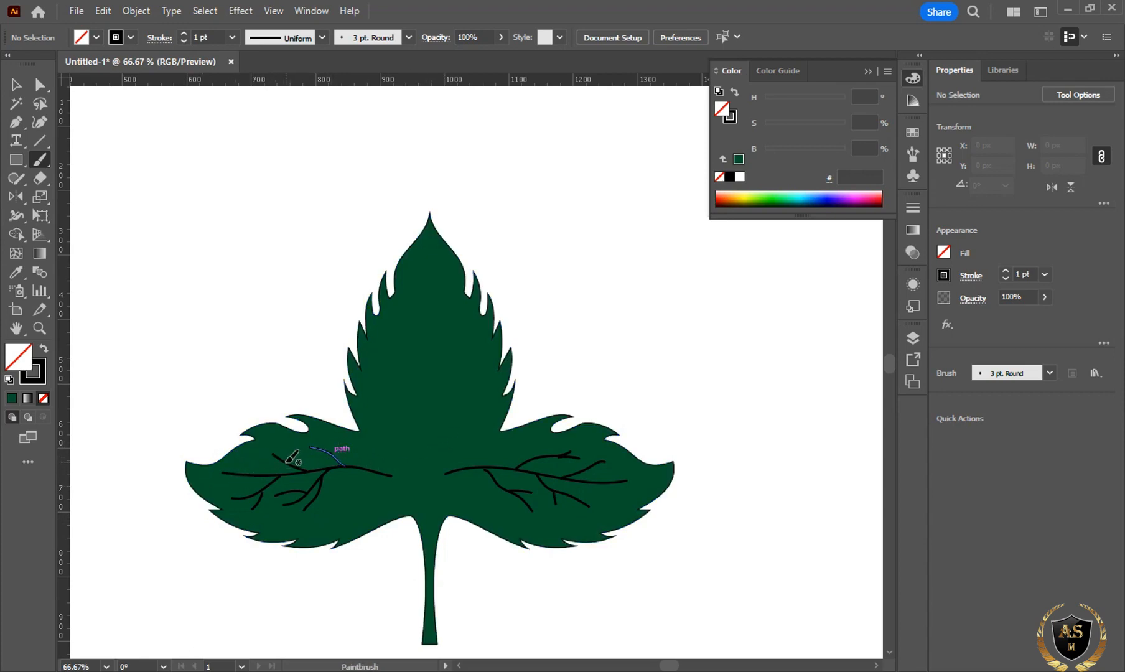
pyautogui.moveTo(286, 462); pyautogui.dragTo(243, 463)
# Step: Paint a curved midrib and side veins on the middle leaflet, and stretch the upper-left branch to about 37 × 67 px to meet the midrib
pyautogui.moveTo(426, 470); pyautogui.dragTo(425, 280)
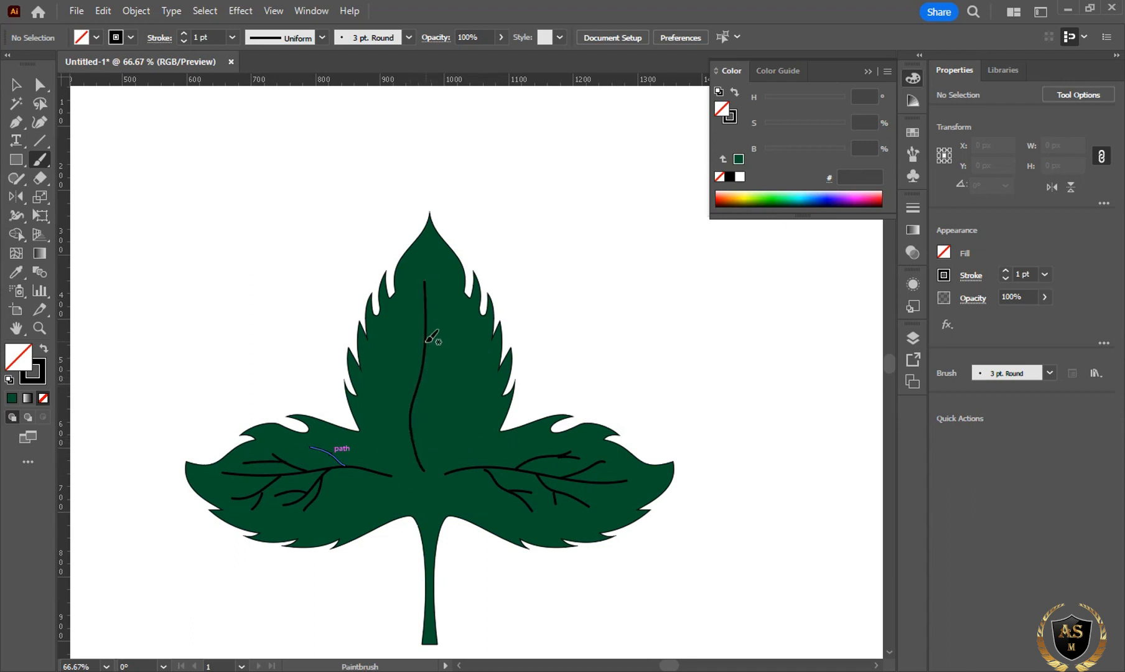
pyautogui.moveTo(426, 335); pyautogui.dragTo(448, 285)
pyautogui.moveTo(422, 362); pyautogui.dragTo(398, 321)
pyautogui.moveTo(410, 389); pyautogui.dragTo(464, 359)
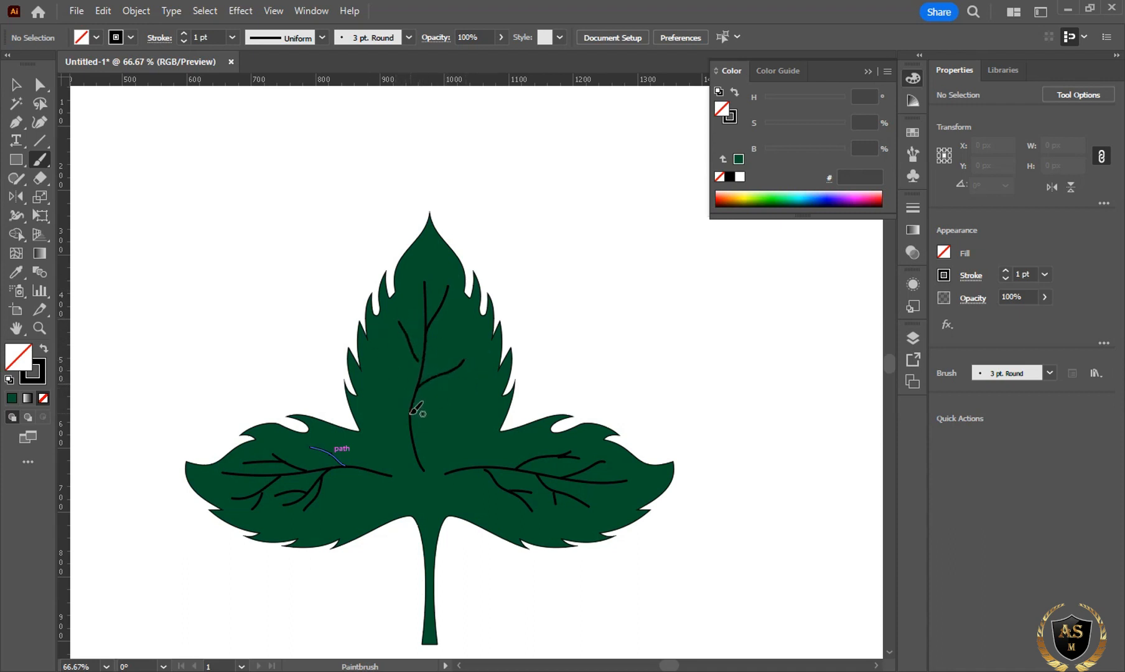
pyautogui.moveTo(411, 410); pyautogui.dragTo(385, 357)
pyautogui.moveTo(414, 446)
pyautogui.mouseDown()
pyautogui.moveTo(460, 407)
pyautogui.moveTo(446, 422)
pyautogui.moveTo(459, 364)
pyautogui.moveTo(442, 374)
pyautogui.moveTo(484, 377)
pyautogui.mouseUp()
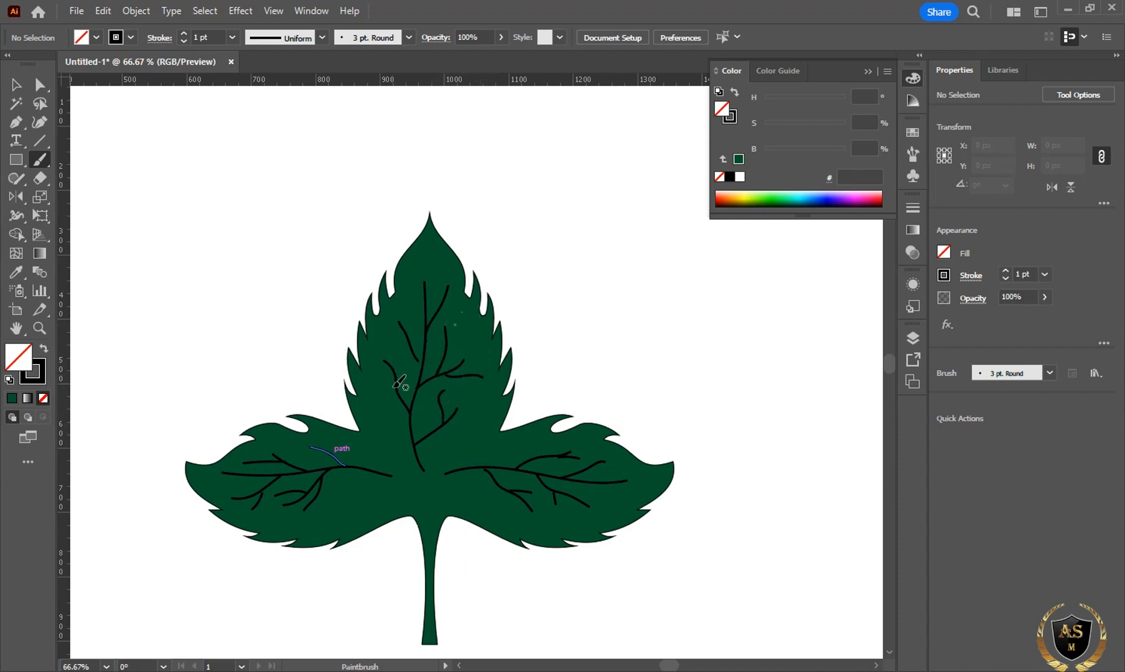
pyautogui.moveTo(397, 381); pyautogui.dragTo(405, 299)
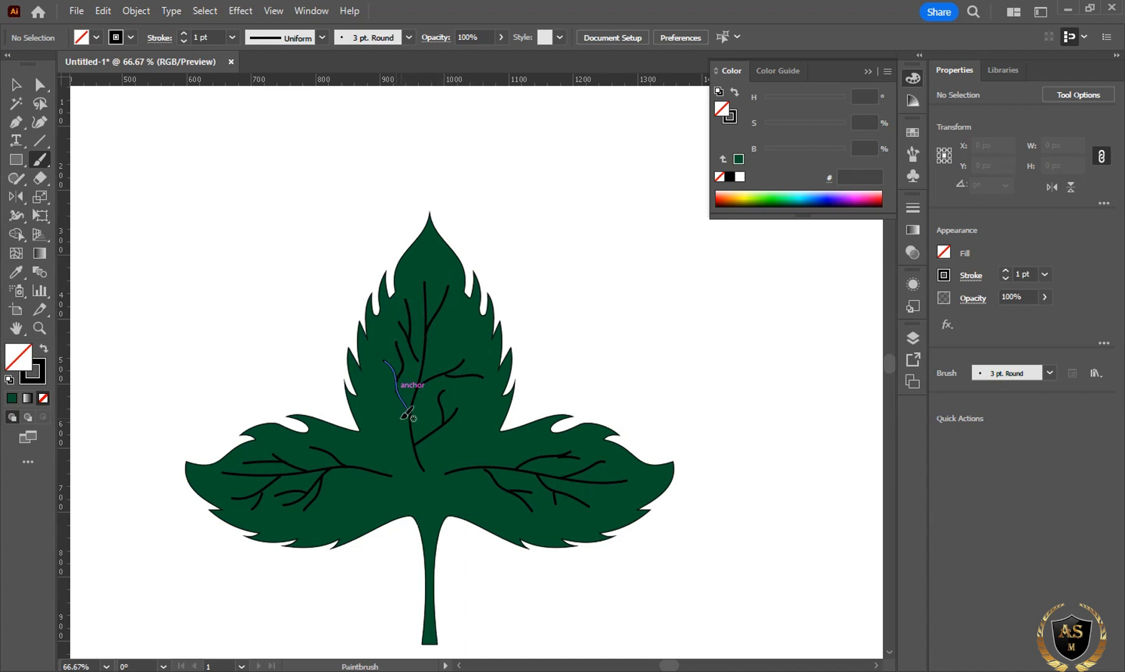
pyautogui.keyDown('ctrl'); pyautogui.click(417, 359); pyautogui.keyUp('ctrl')
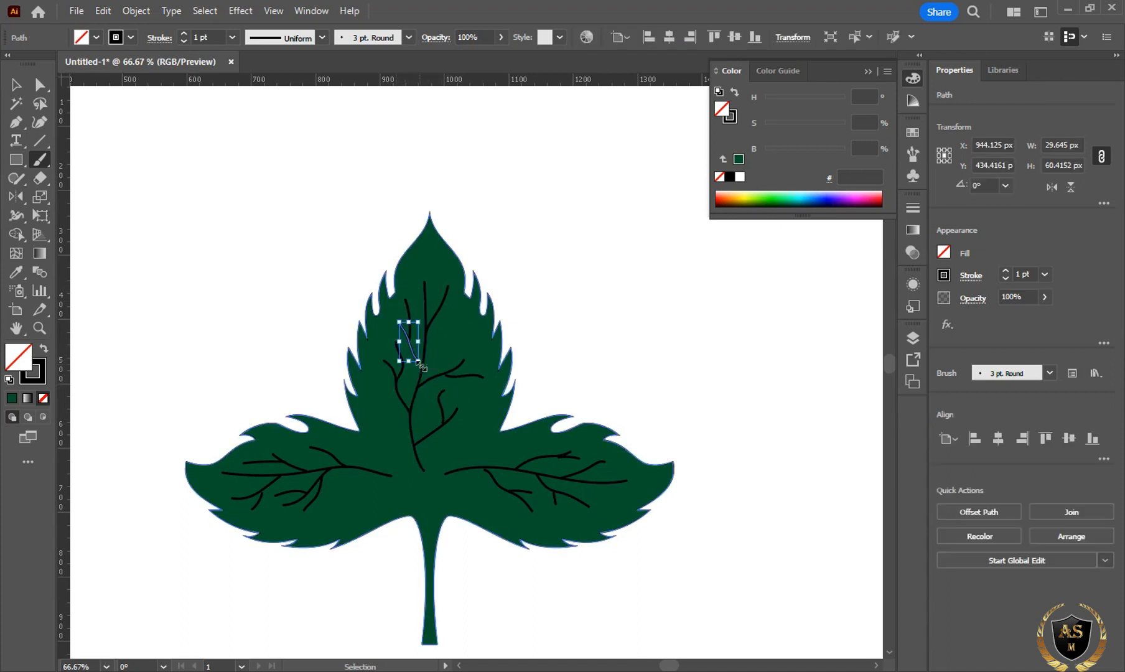
pyautogui.moveTo(418, 361); pyautogui.dragTo(424, 365)
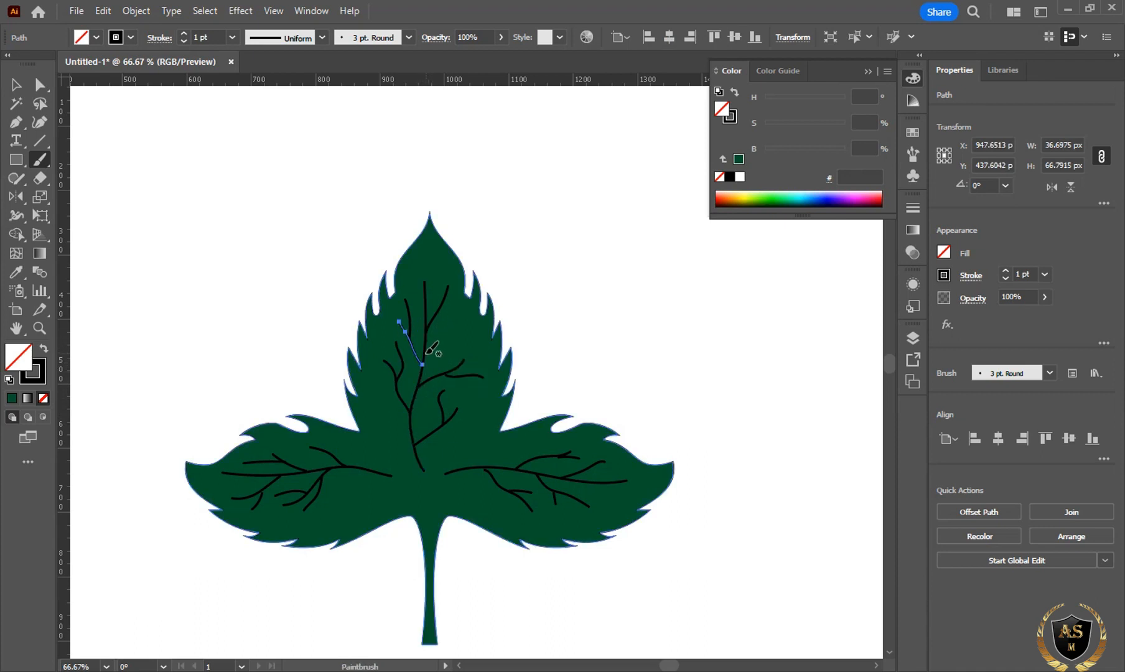
# Step: Deselect the vein and create a 1920 × 1080 px rectangle starting at the artboard's upper-left corner, covering the artboard
pyautogui.hotkey('ctrl', 'shift', 'a')
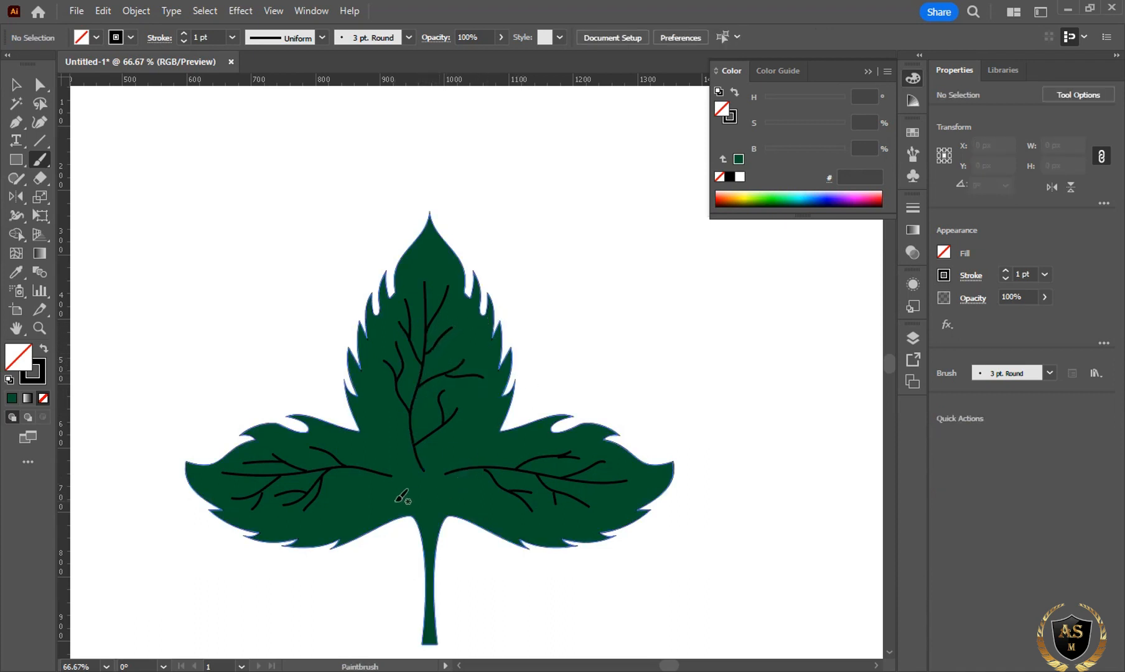
pyautogui.scroll(-3, 399, 498)
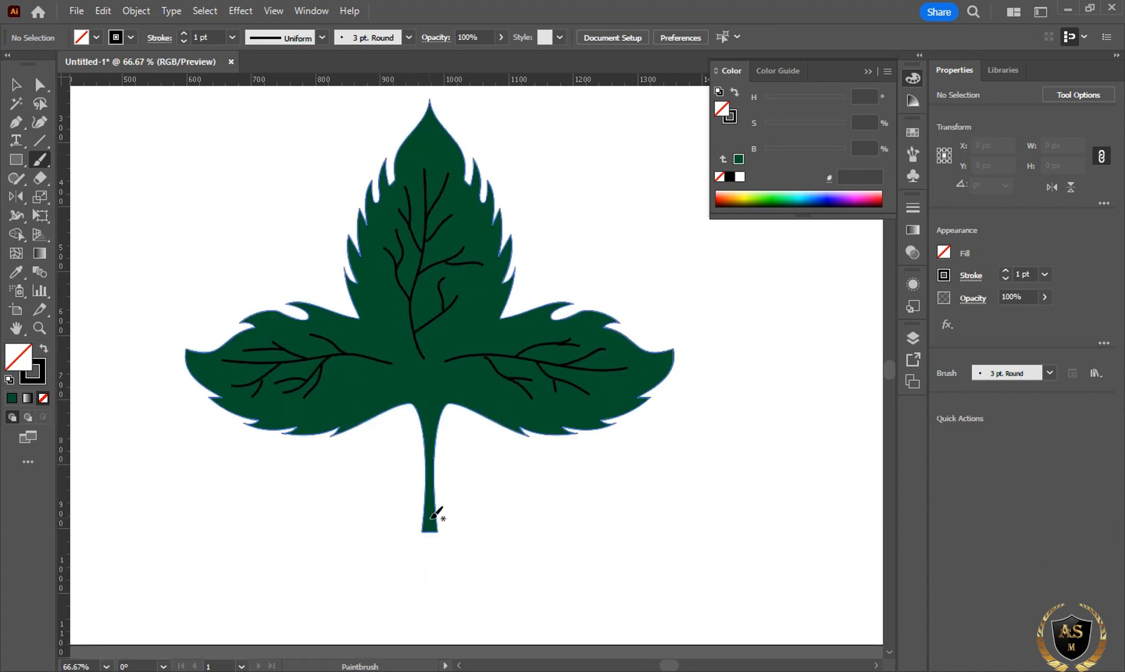
pyautogui.scroll(1, 429, 336)
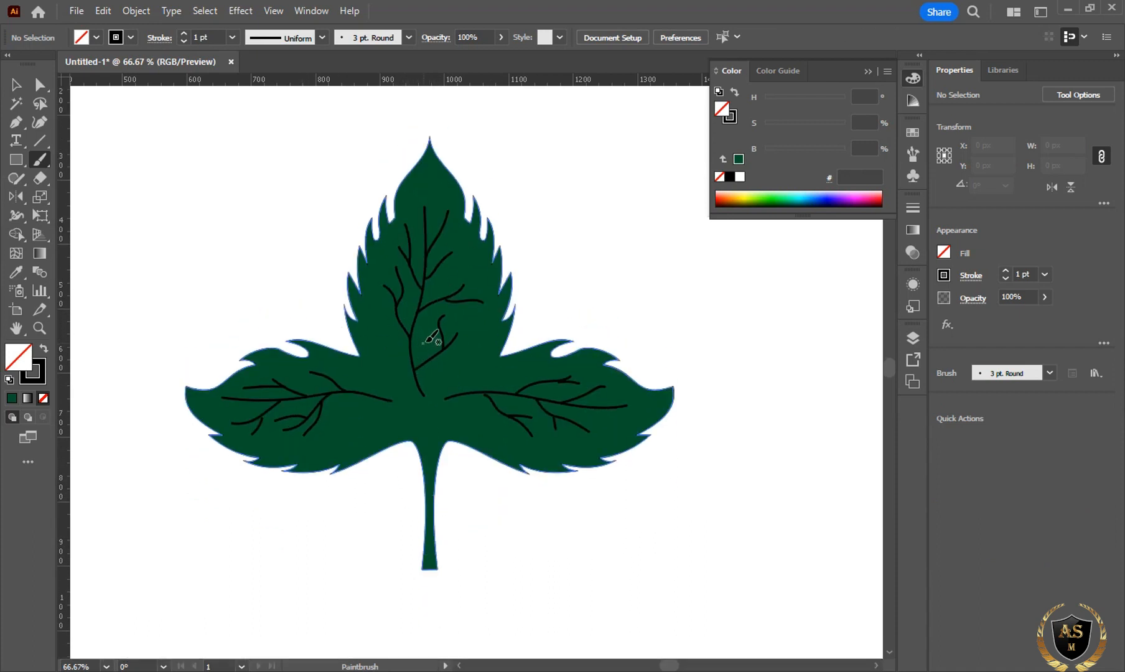
pyautogui.click(867, 73)
pyautogui.hotkey('ctrl', '-')
pyautogui.hotkey('ctrl', '-')
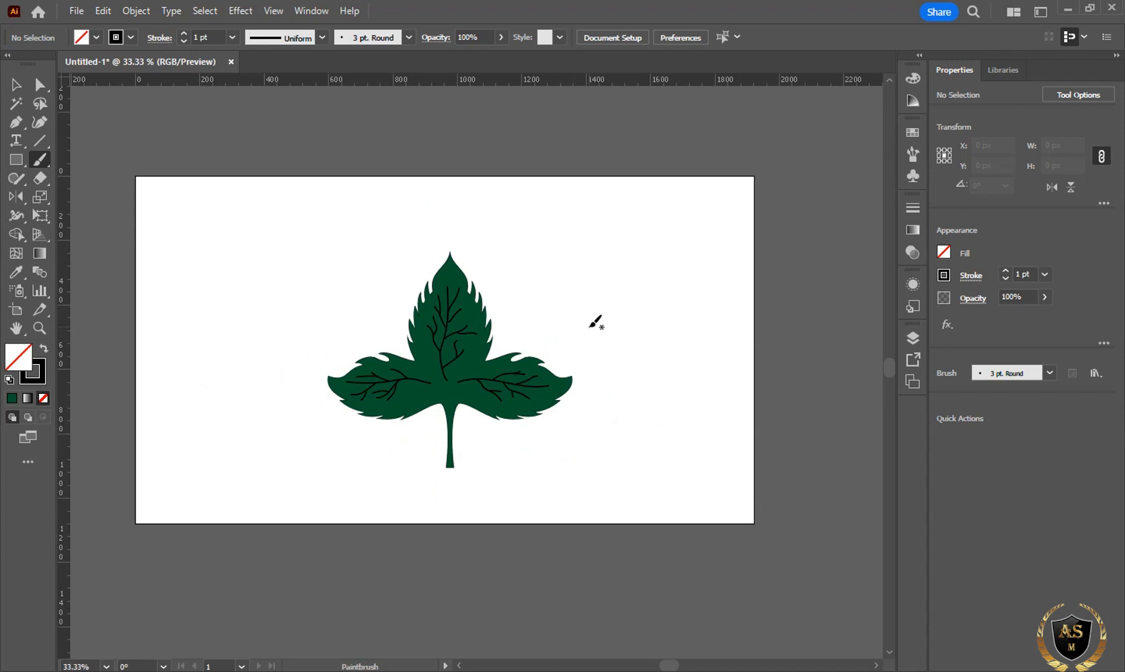
pyautogui.click(16, 159)
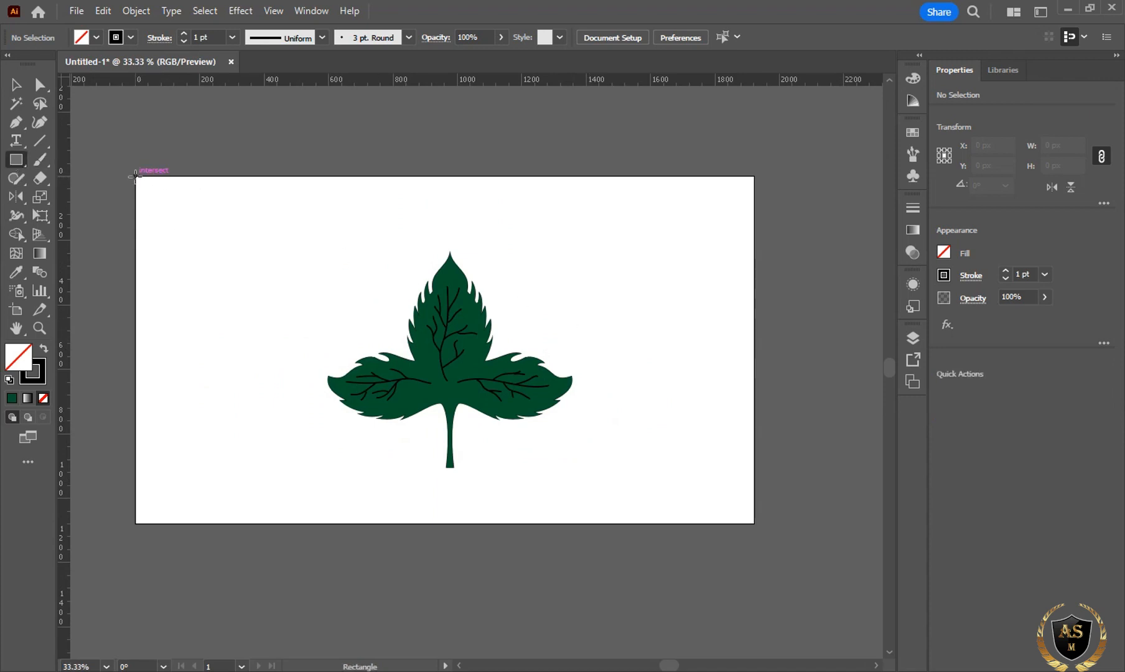
pyautogui.click(135, 176)
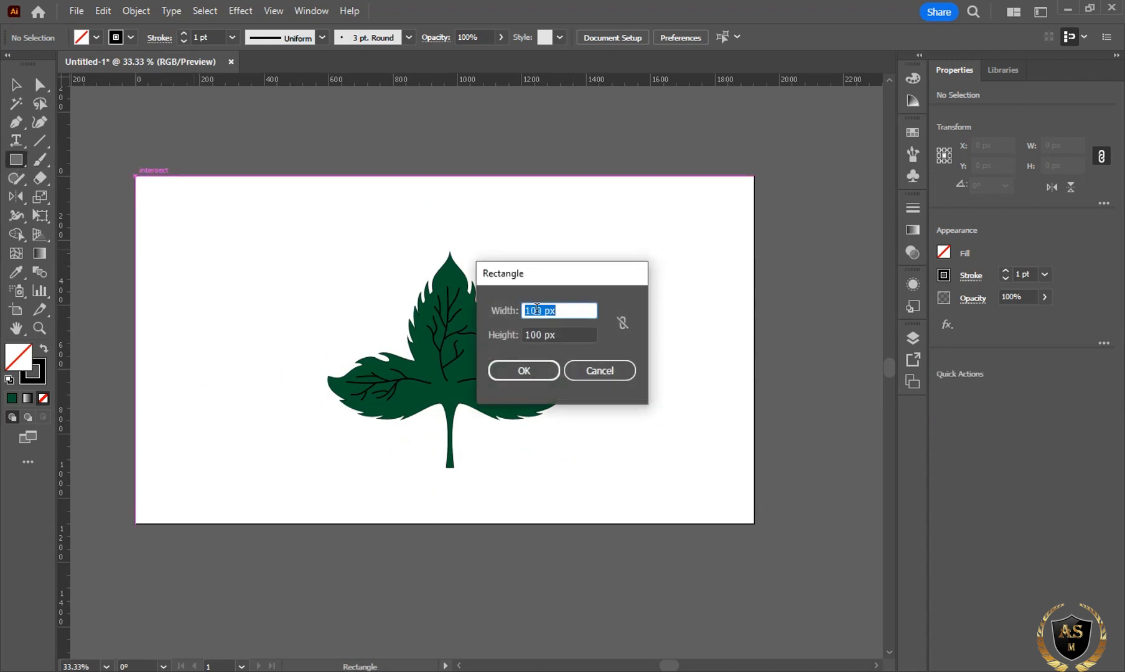
pyautogui.click(536, 310)
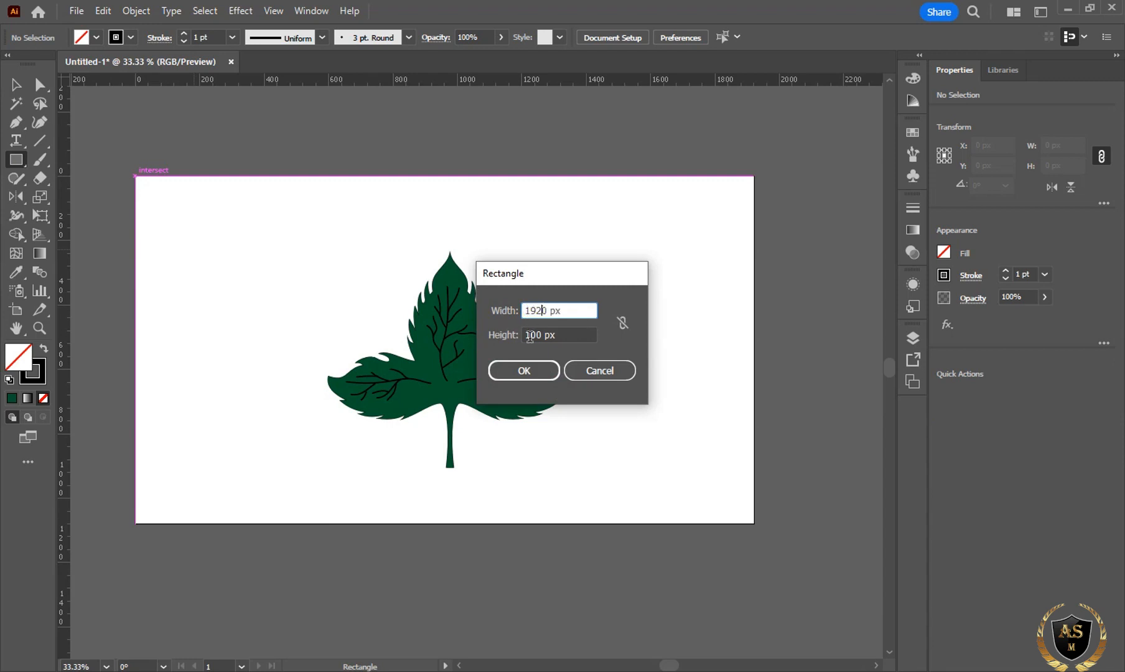
pyautogui.click(529, 337)
pyautogui.write('8')
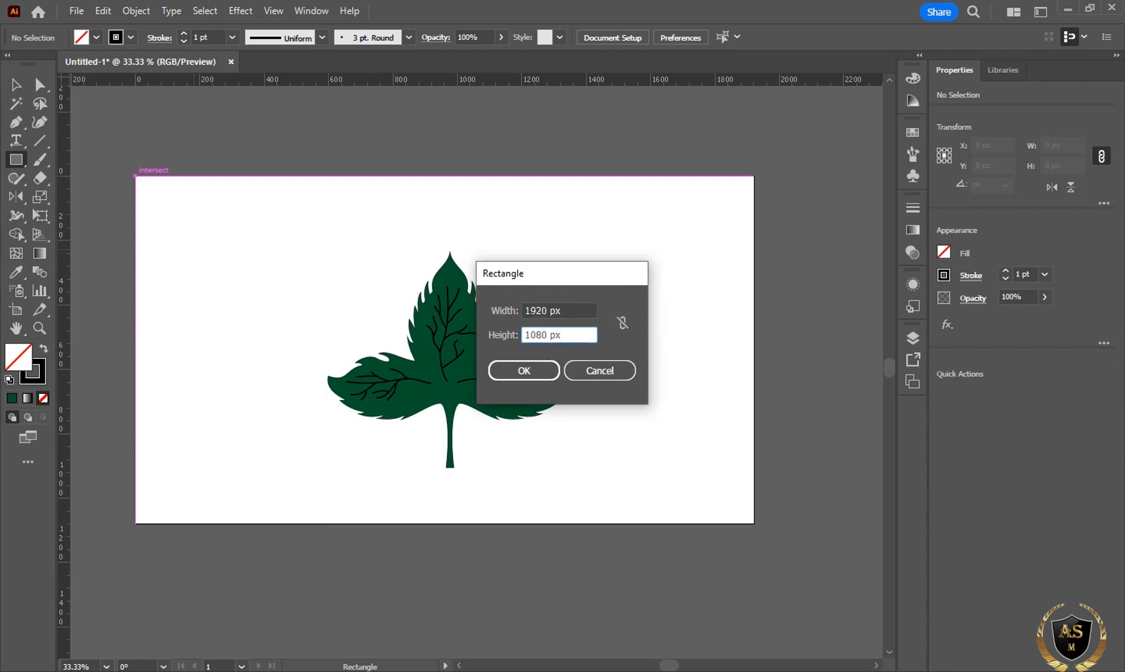
pyautogui.click(526, 370)
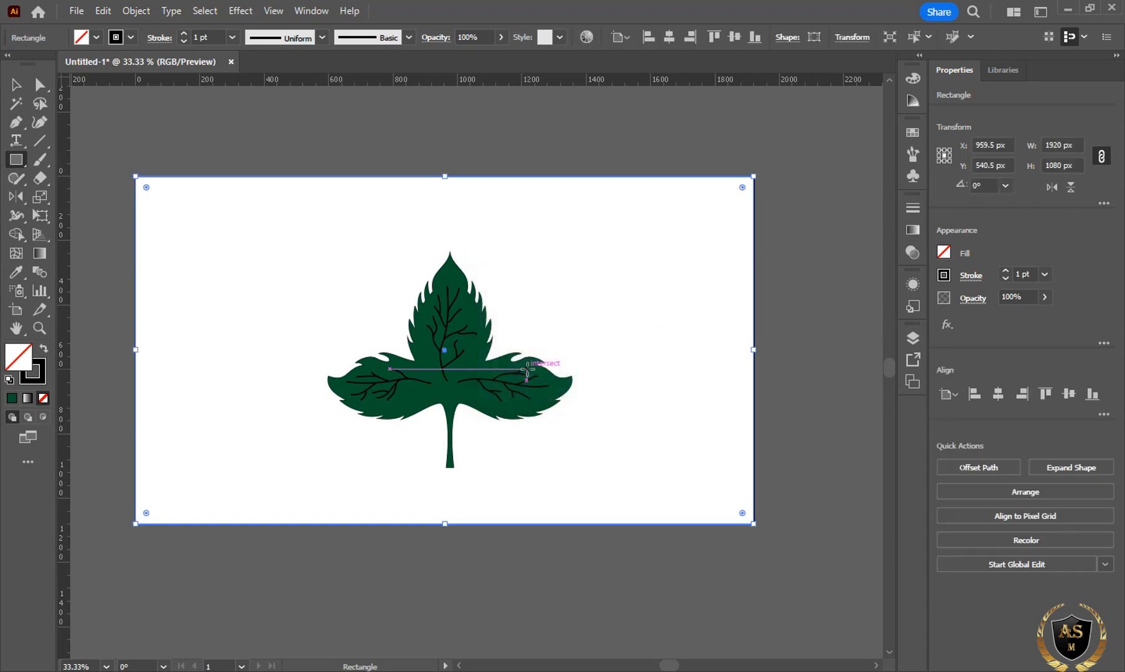
# Step: Fill the artboard-sized rectangle with the green swatch 22B573 and send it to the back, behind the leaf and veins
pyautogui.click(96, 37)
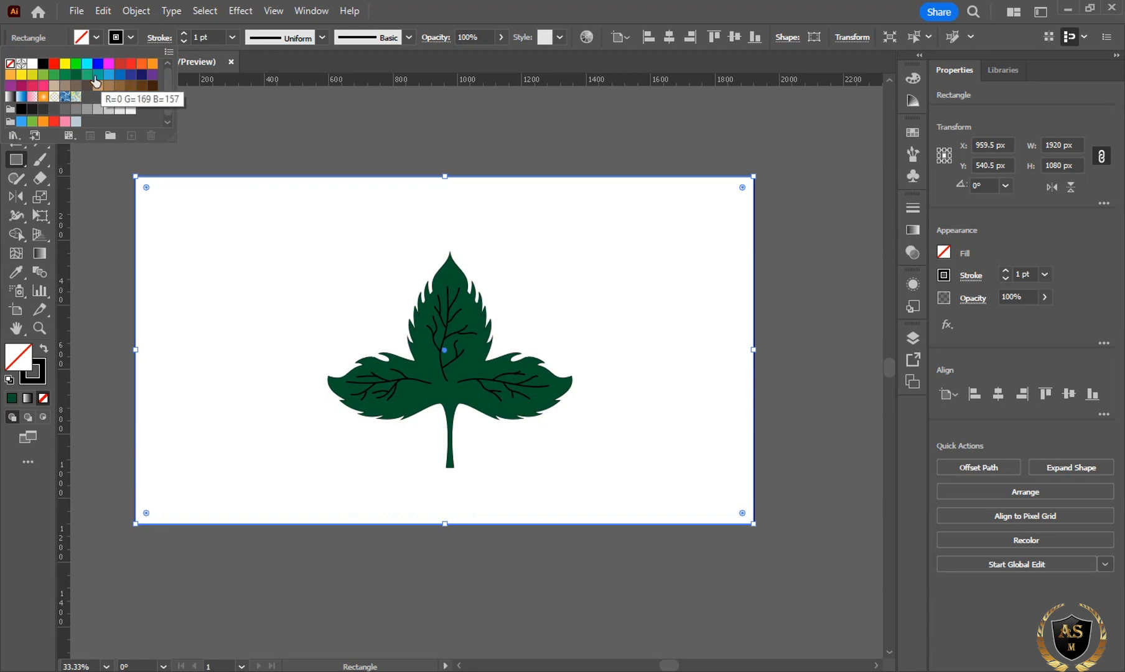
pyautogui.click(85, 78)
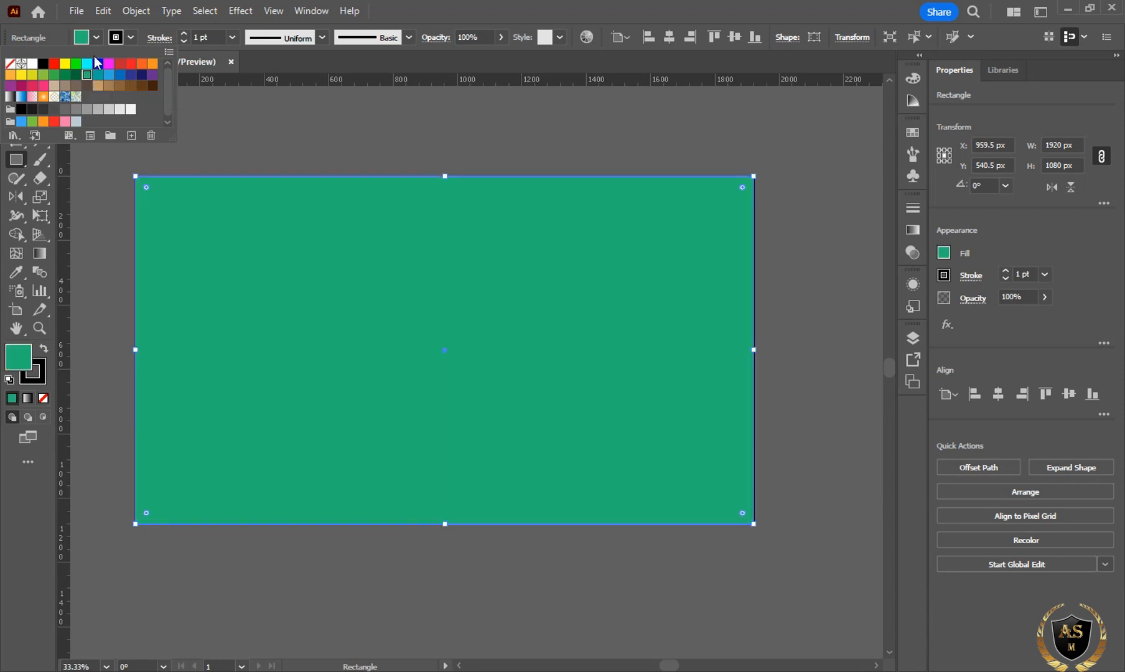
pyautogui.click(96, 38)
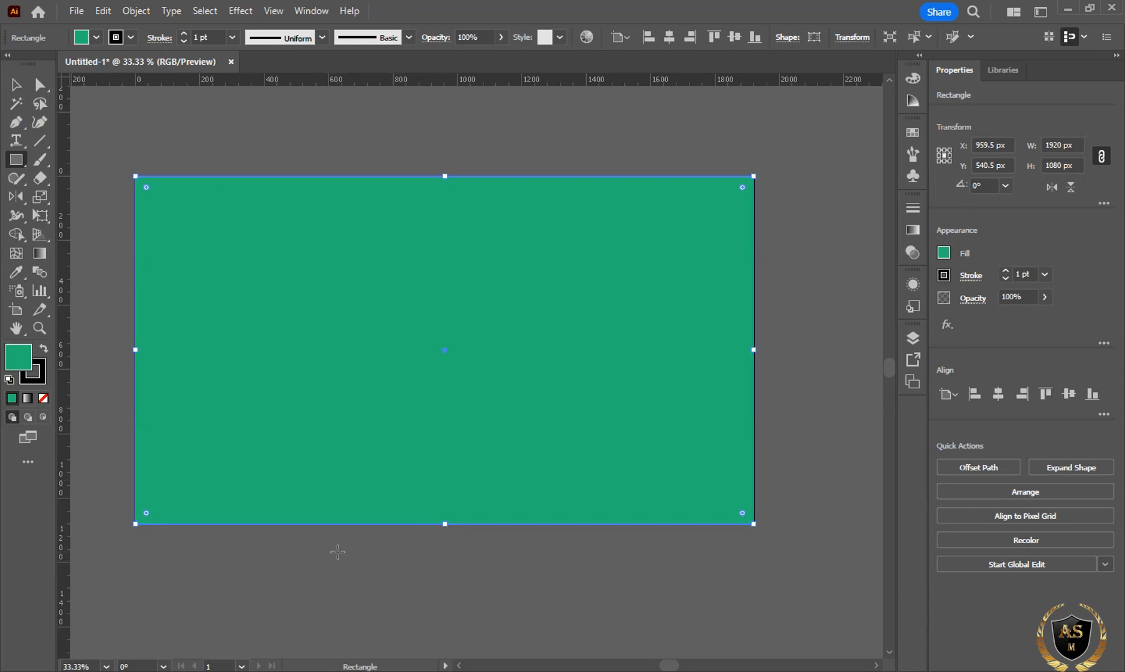
pyautogui.press('ctrl')
pyautogui.rightClick(565, 212)
pyautogui.moveTo(692, 591)
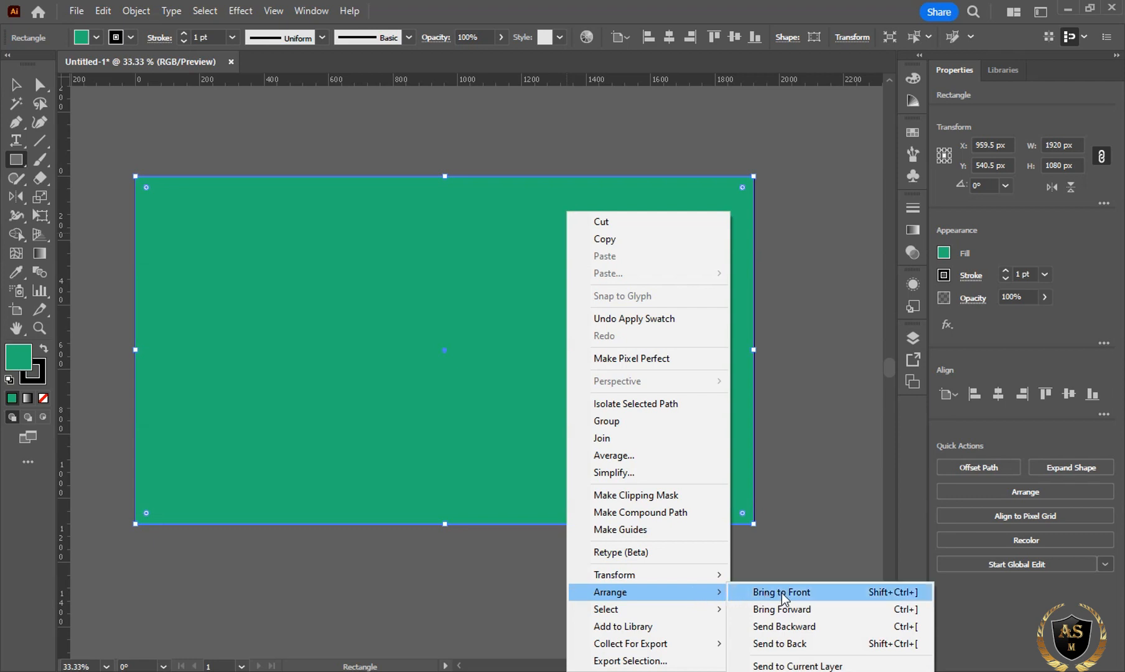
pyautogui.click(802, 642)
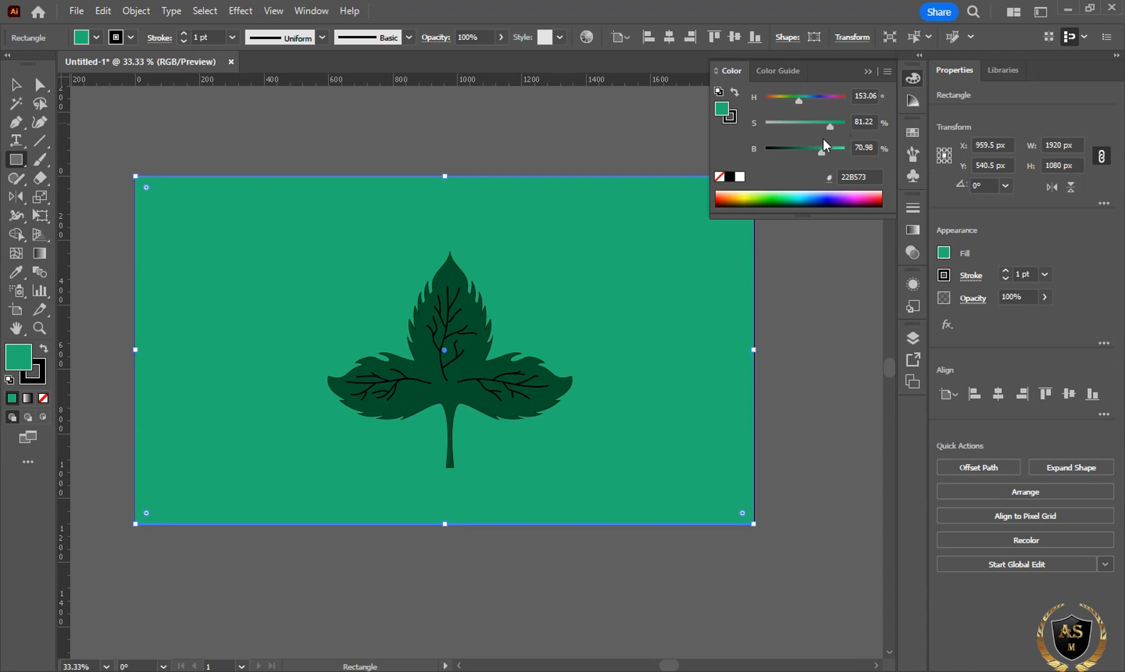
# Step: Replace the background fill with a pasted hex colour, adjust it to 70.09% saturation and 83.92% brightness (D6A340), and deselect the rectangle
pyautogui.moveTo(821, 153)
pyautogui.mouseDown()
pyautogui.moveTo(809, 156)
pyautogui.moveTo(822, 156)
pyautogui.mouseUp()
pyautogui.click(858, 177)
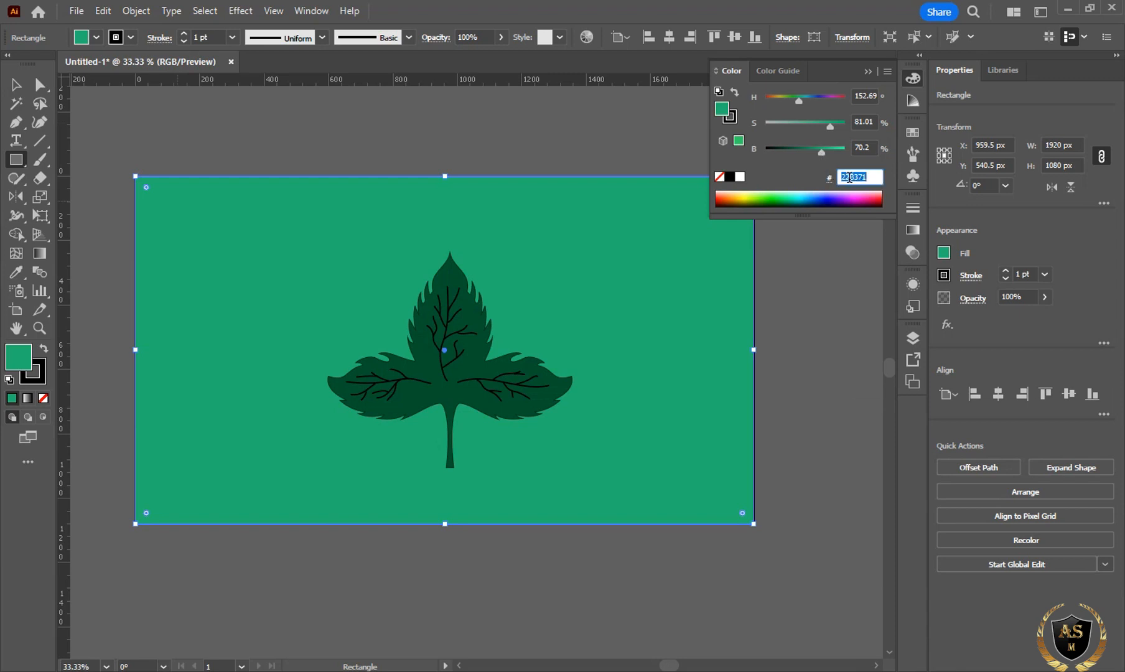
pyautogui.rightClick(850, 177)
pyautogui.click(880, 248)
pyautogui.press('Return')
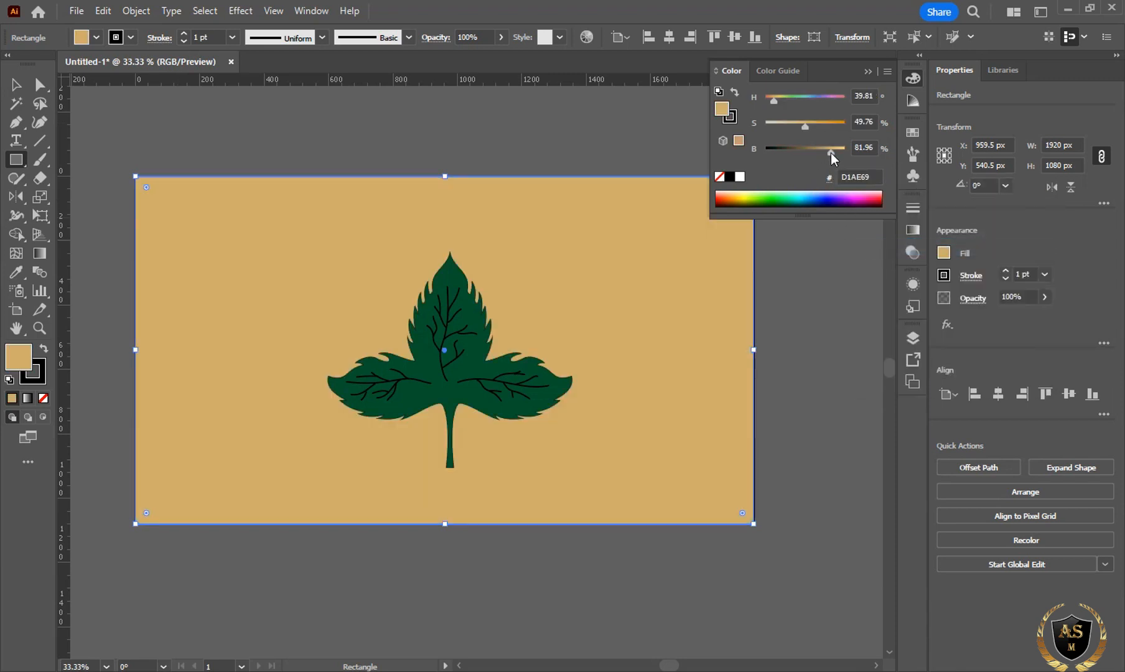
pyautogui.moveTo(832, 154); pyautogui.dragTo(822, 129)
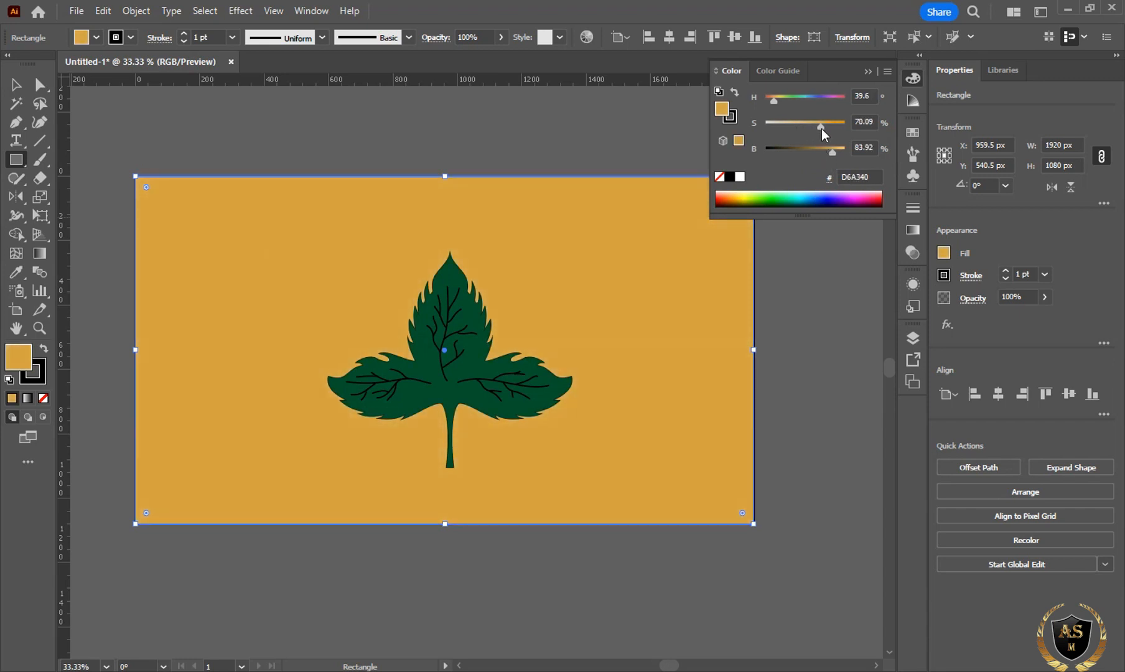
pyautogui.click(869, 72)
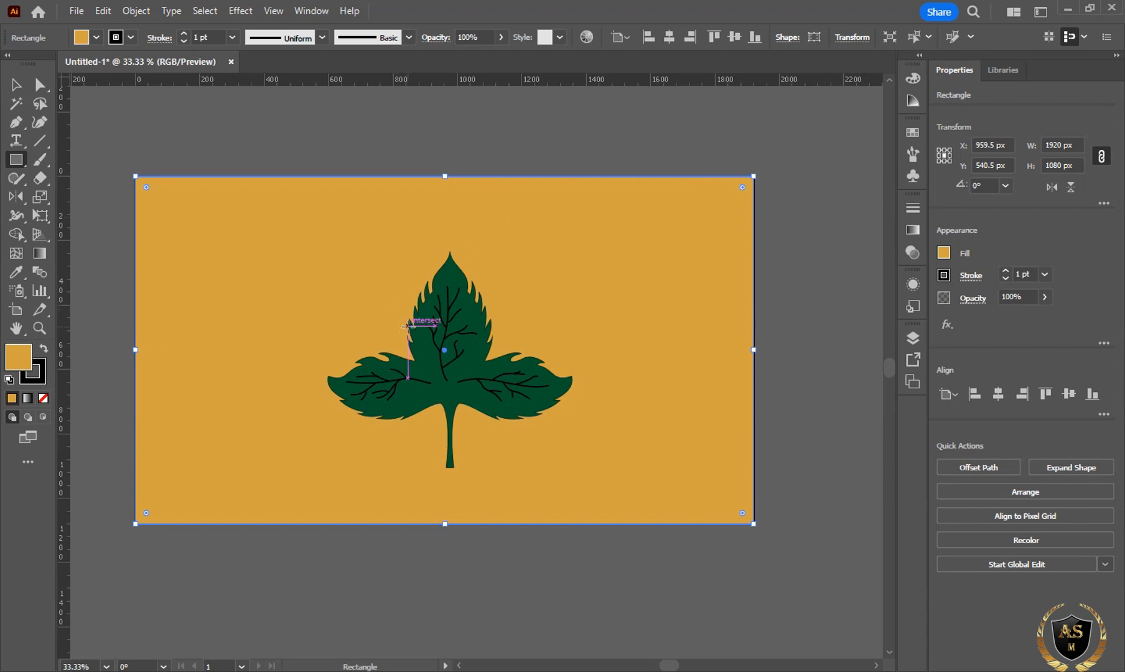
pyautogui.hscroll(-2, 410, 328)
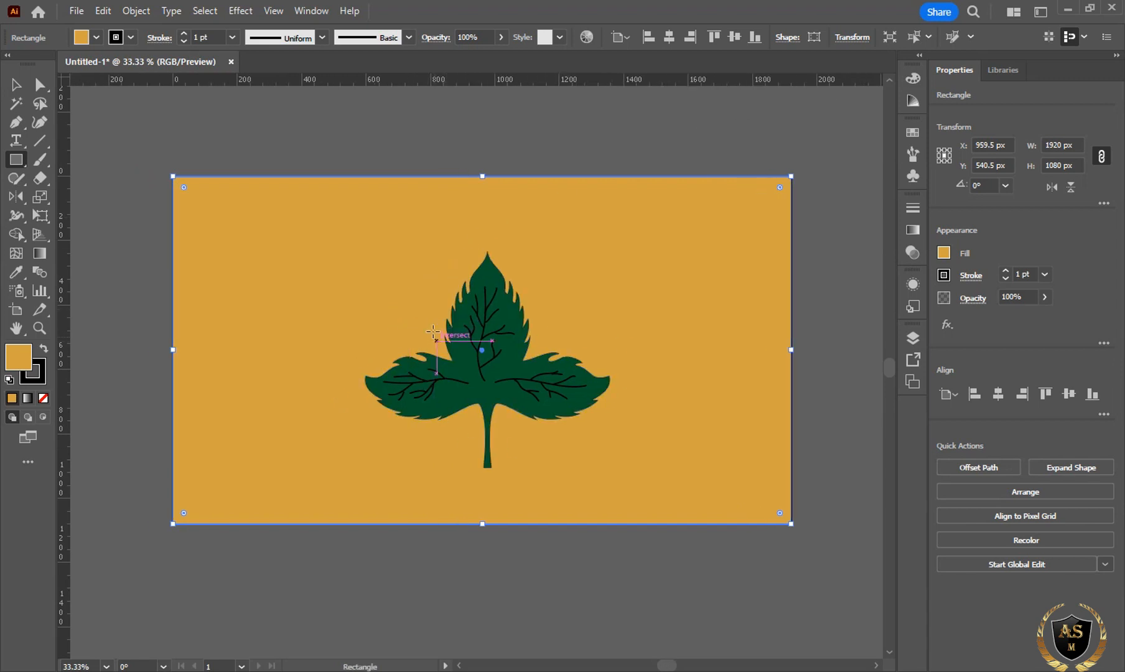
pyautogui.click(16, 85)
pyautogui.click(168, 180)
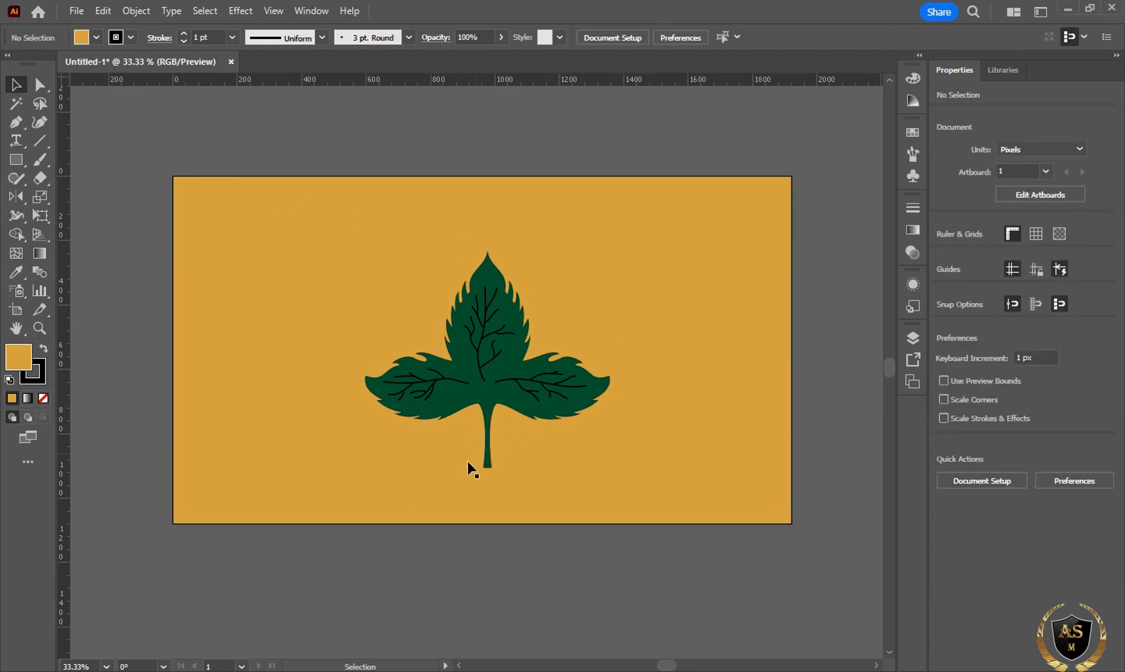